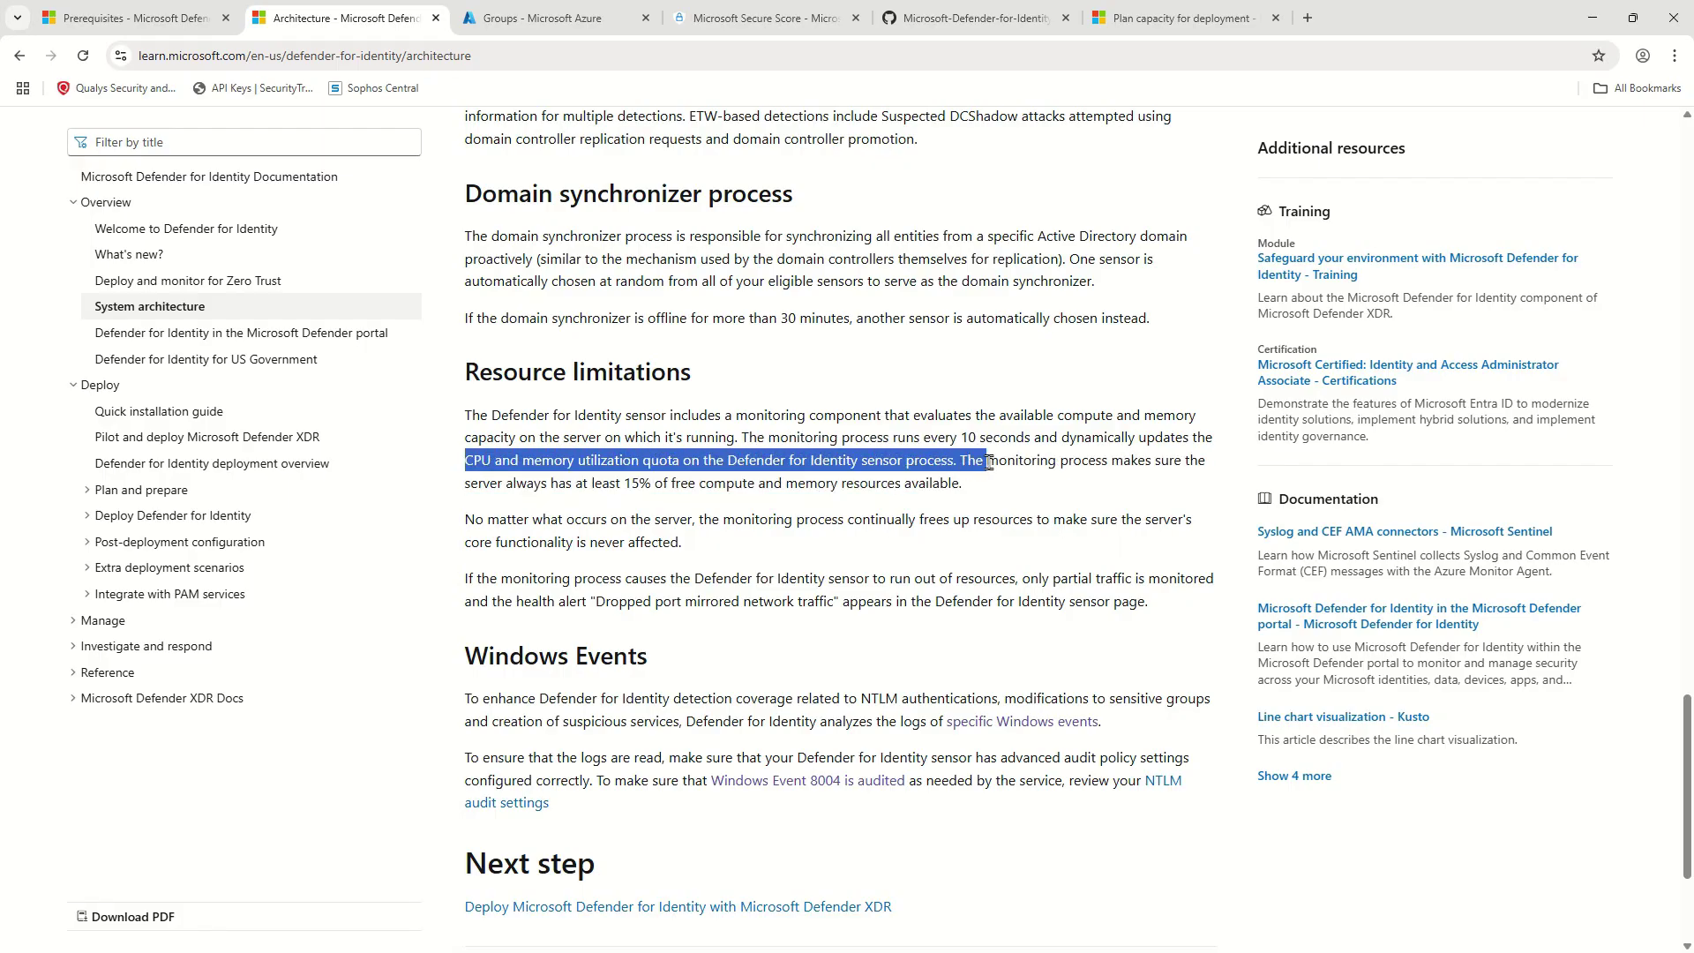
# - Read the Resource limitations section, covering the 15% free-resource guarantee and the "Dropped port mirrored network traffic" health alert
pyautogui.click(1071, 584)
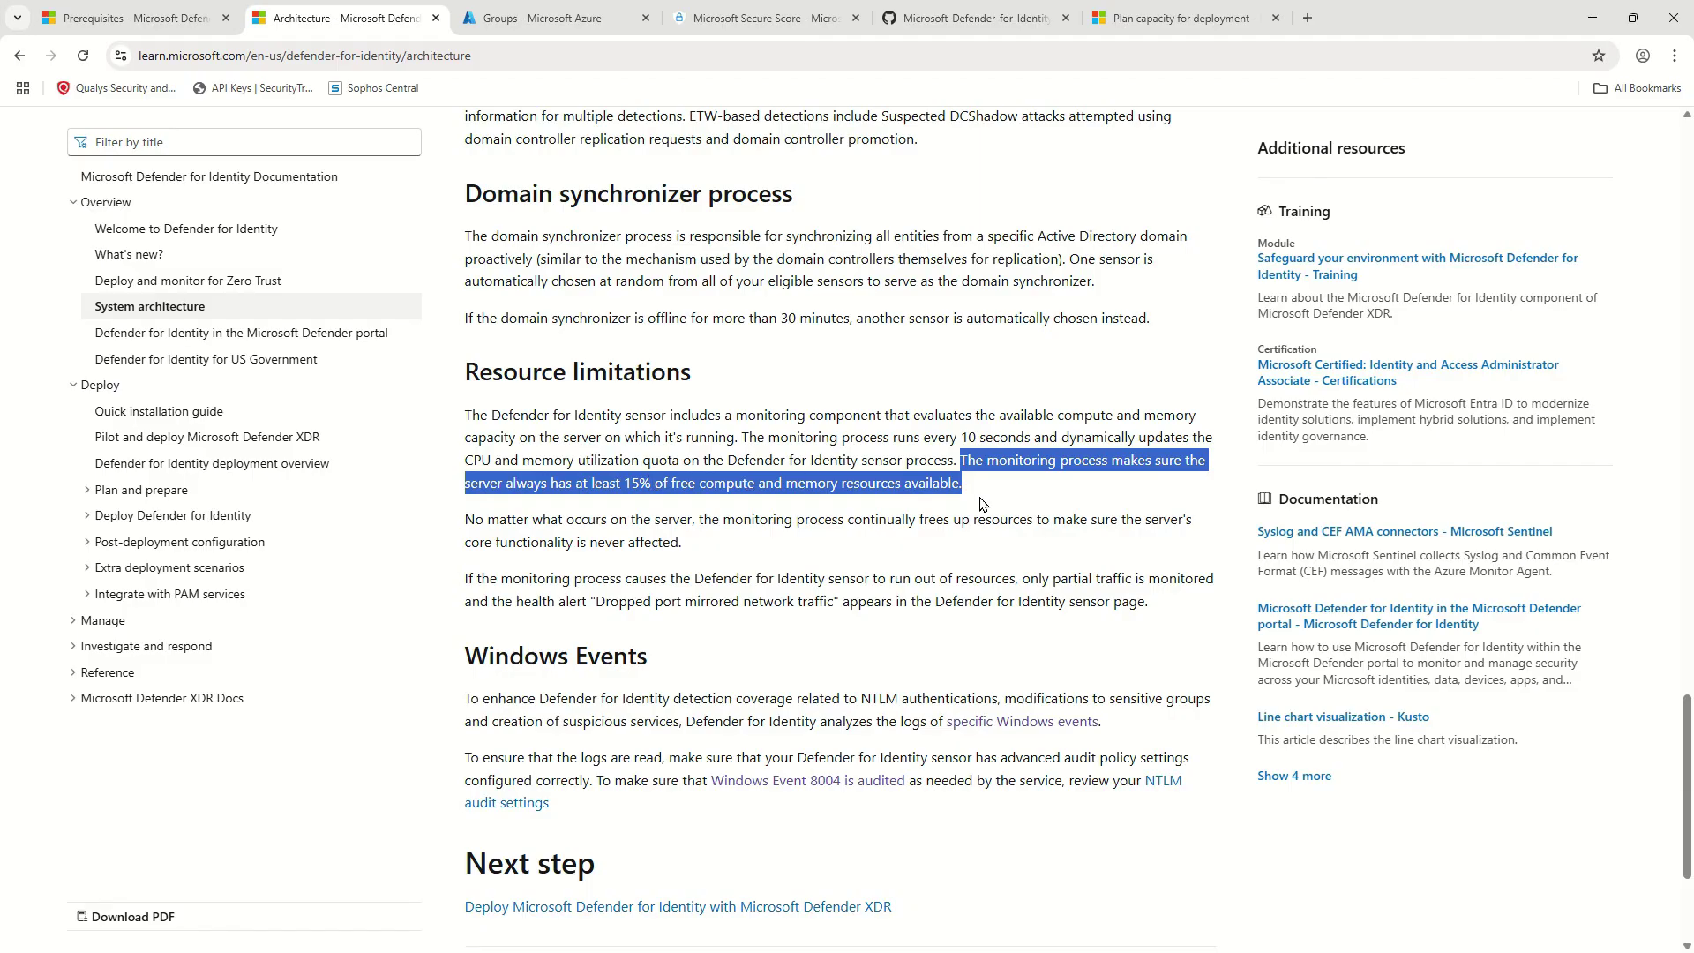
pyautogui.click(521, 511)
pyautogui.moveTo(458, 528); pyautogui.dragTo(1189, 521)
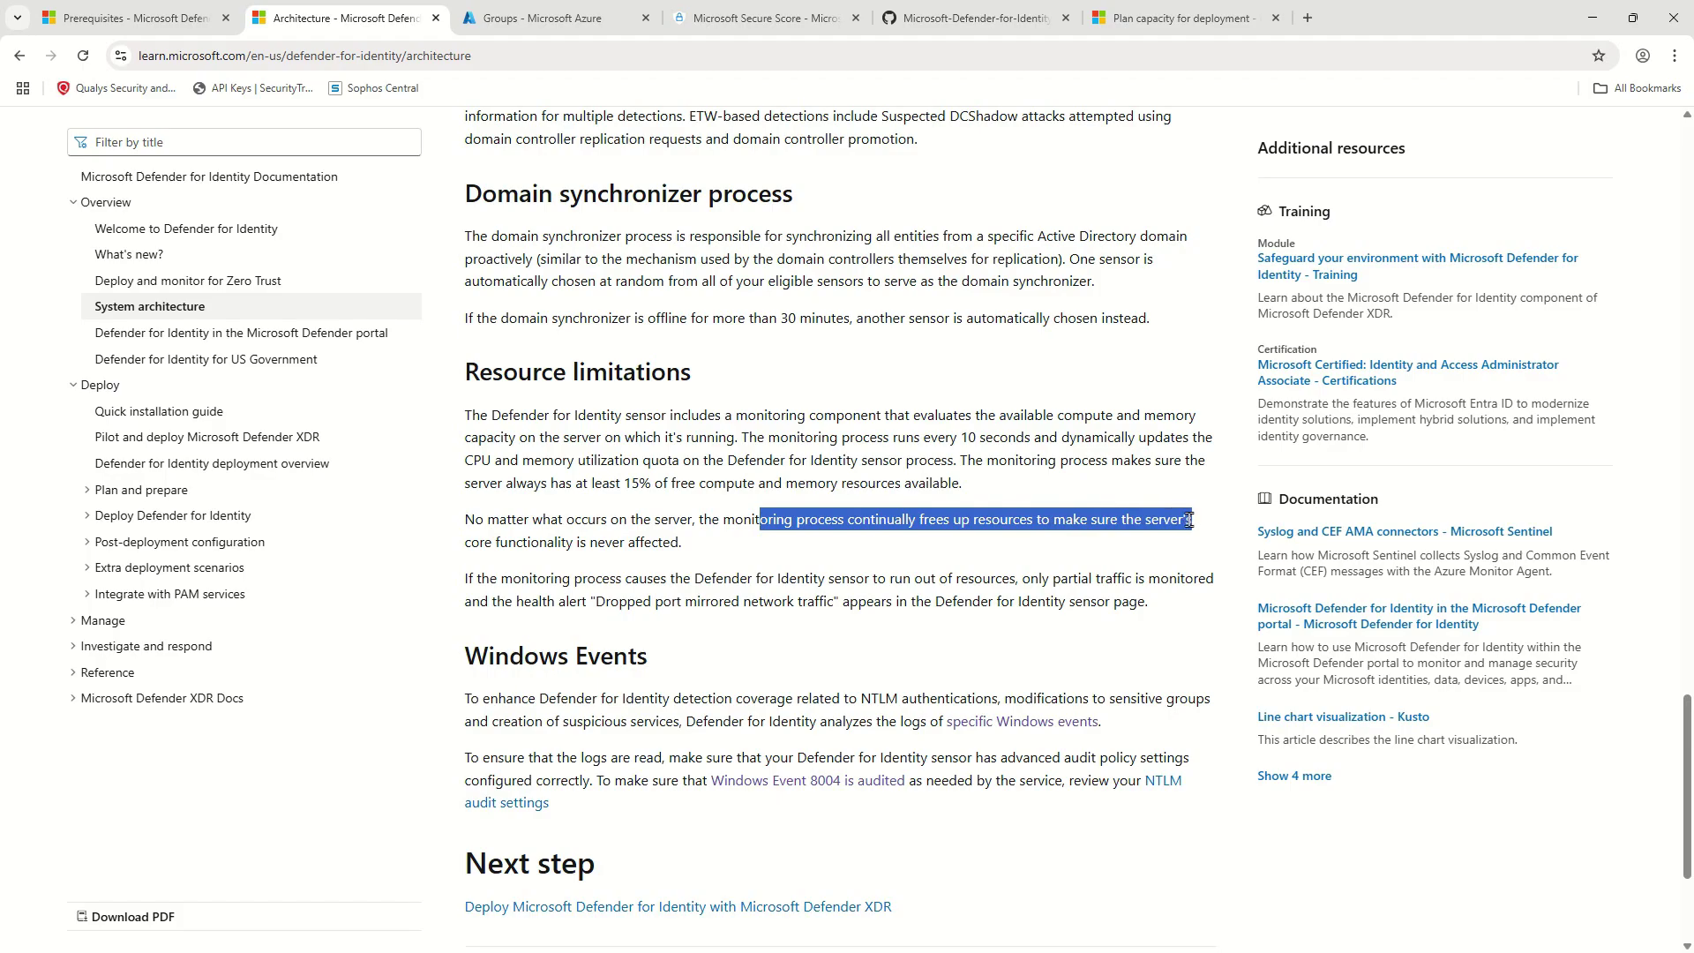
pyautogui.moveTo(463, 542); pyautogui.dragTo(729, 547)
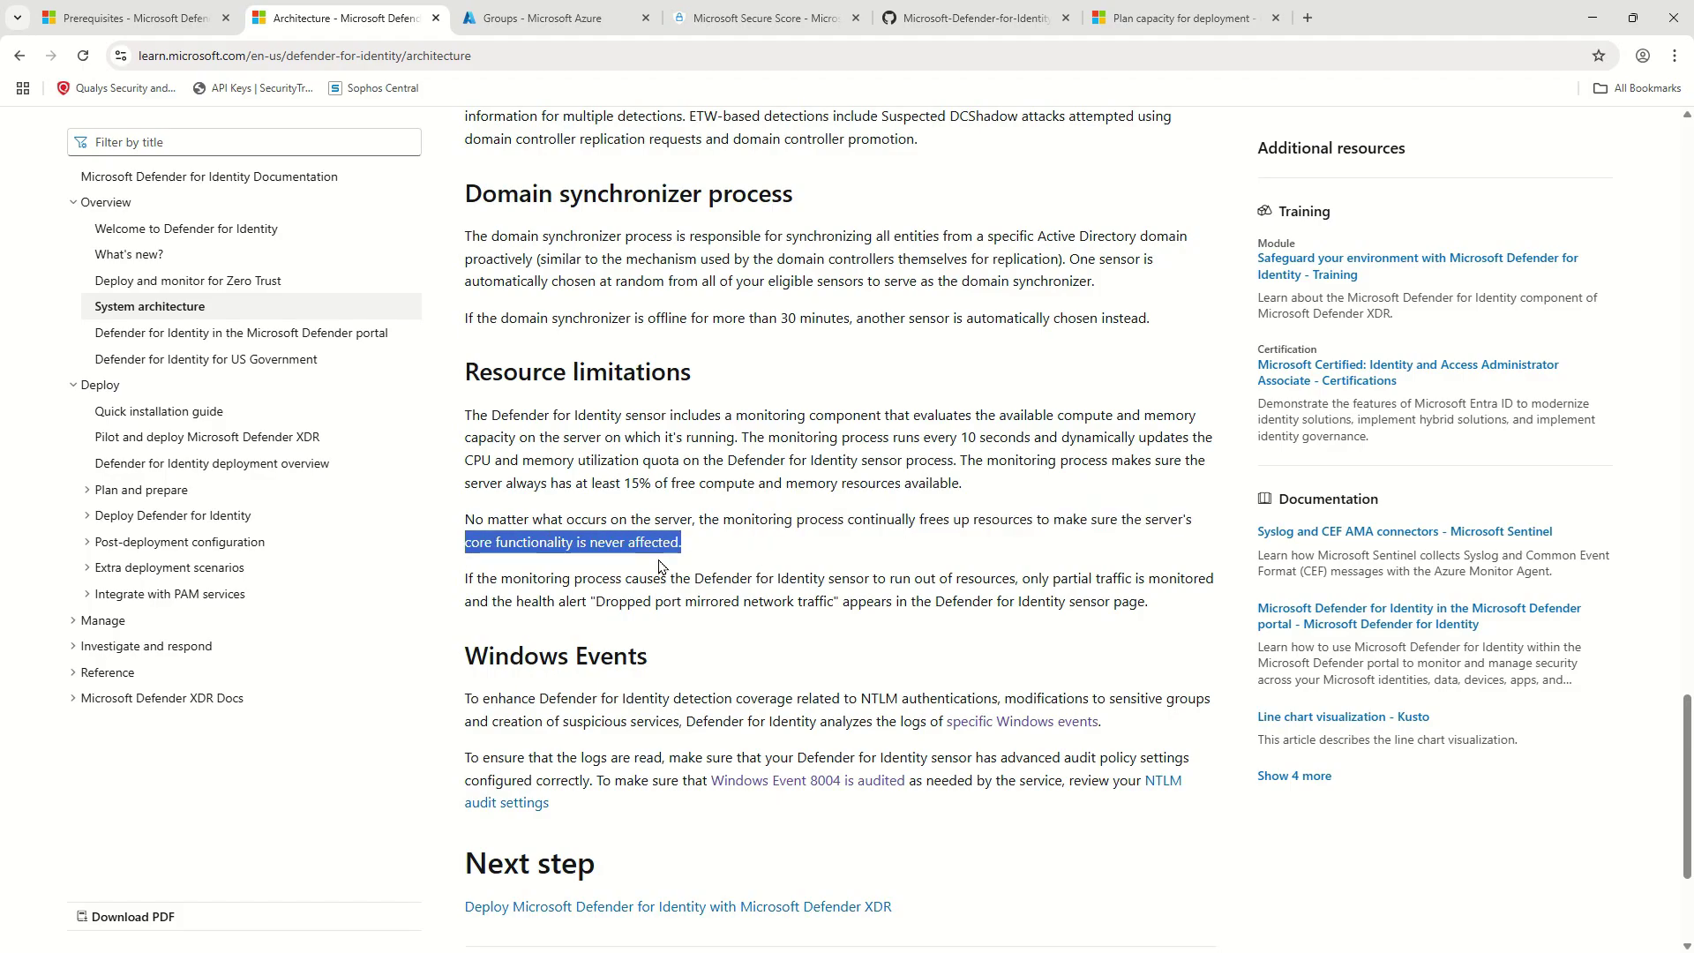
pyautogui.moveTo(464, 578); pyautogui.dragTo(1120, 580)
pyautogui.moveTo(1010, 580); pyautogui.dragTo(1165, 601)
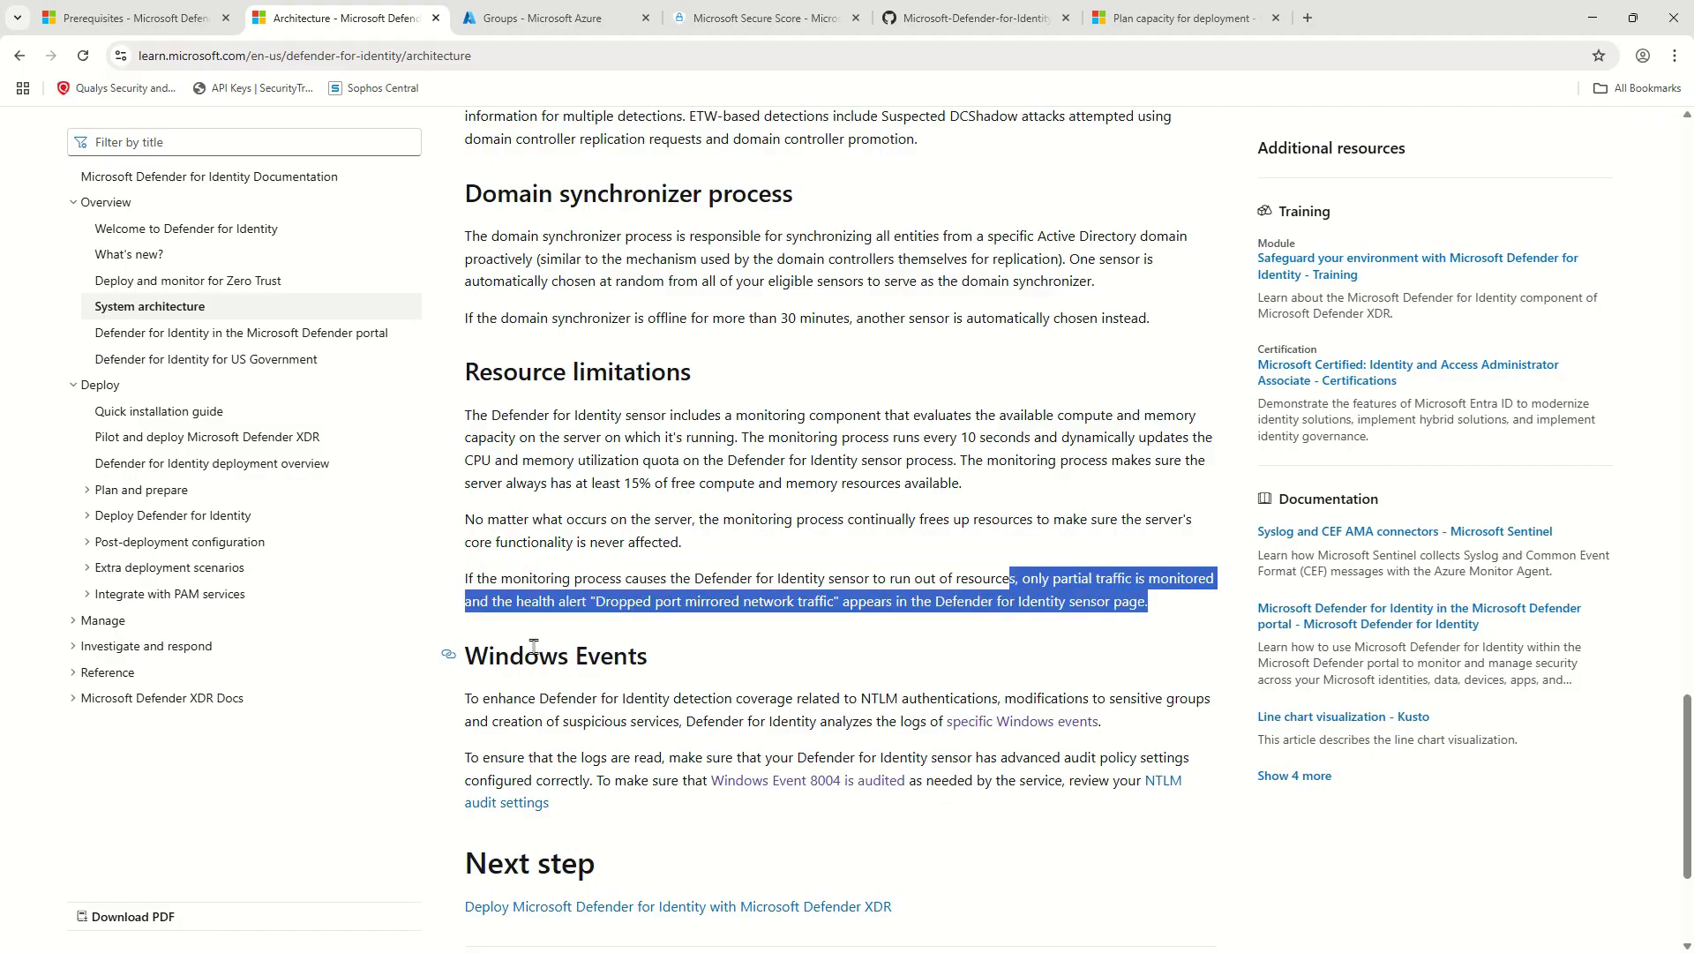
pyautogui.click(499, 592)
pyautogui.moveTo(582, 603); pyautogui.dragTo(823, 603)
pyautogui.click(821, 511)
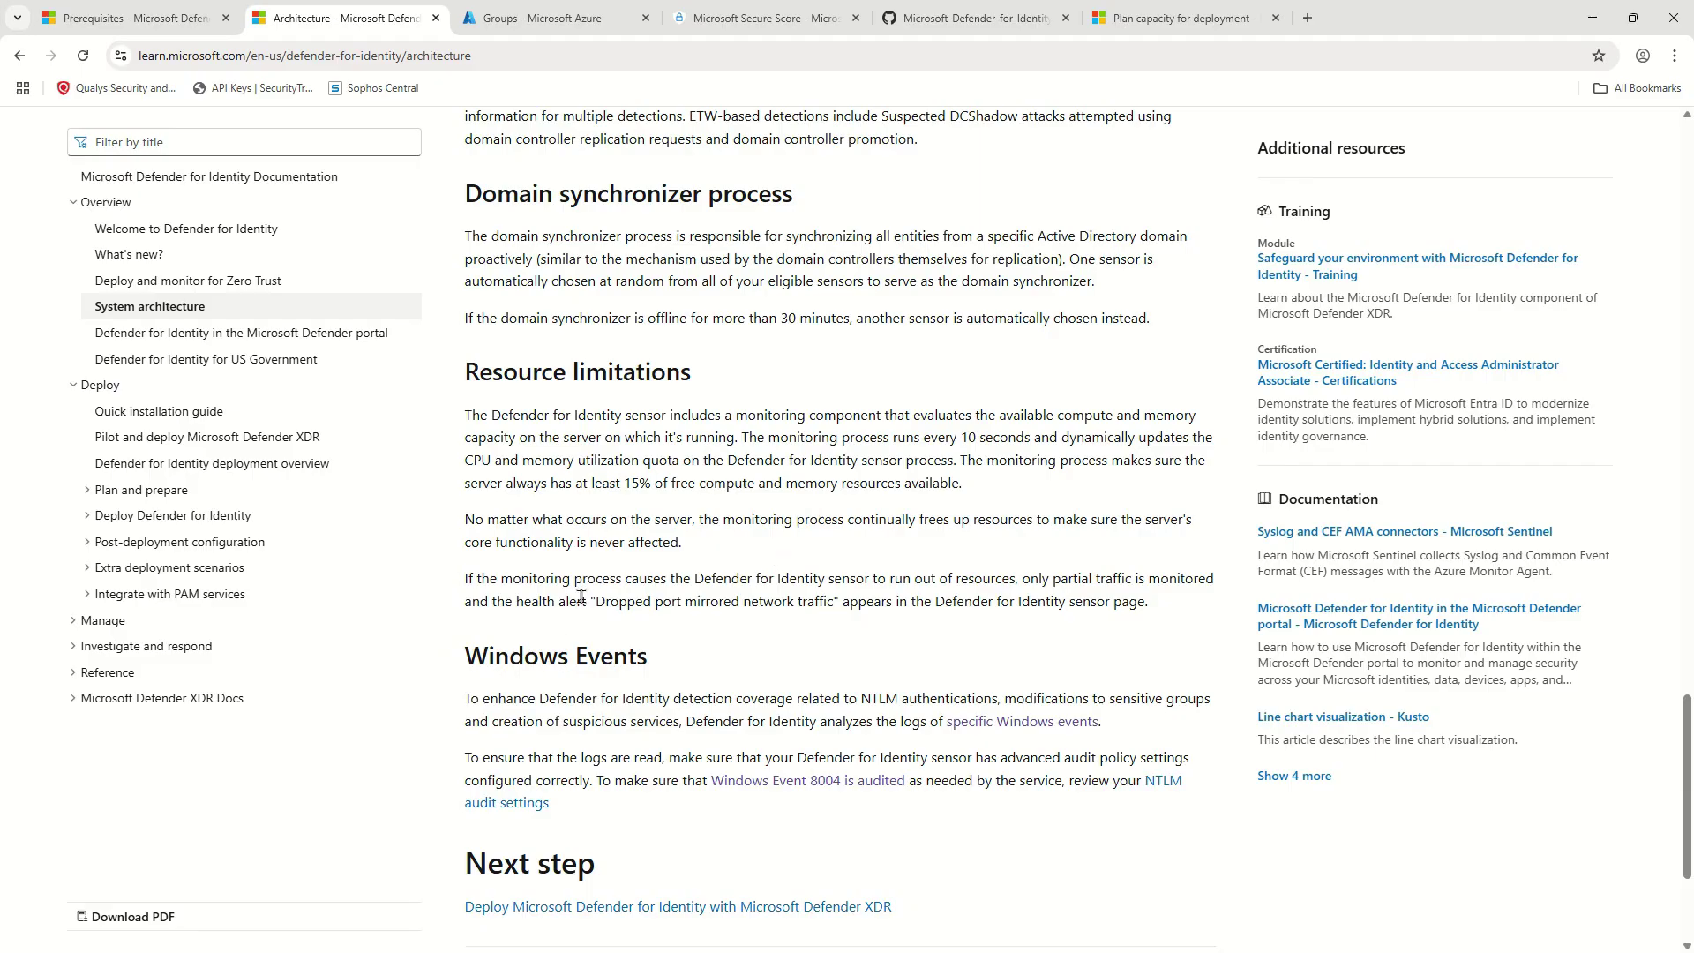
pyautogui.moveTo(582, 600); pyautogui.dragTo(847, 593)
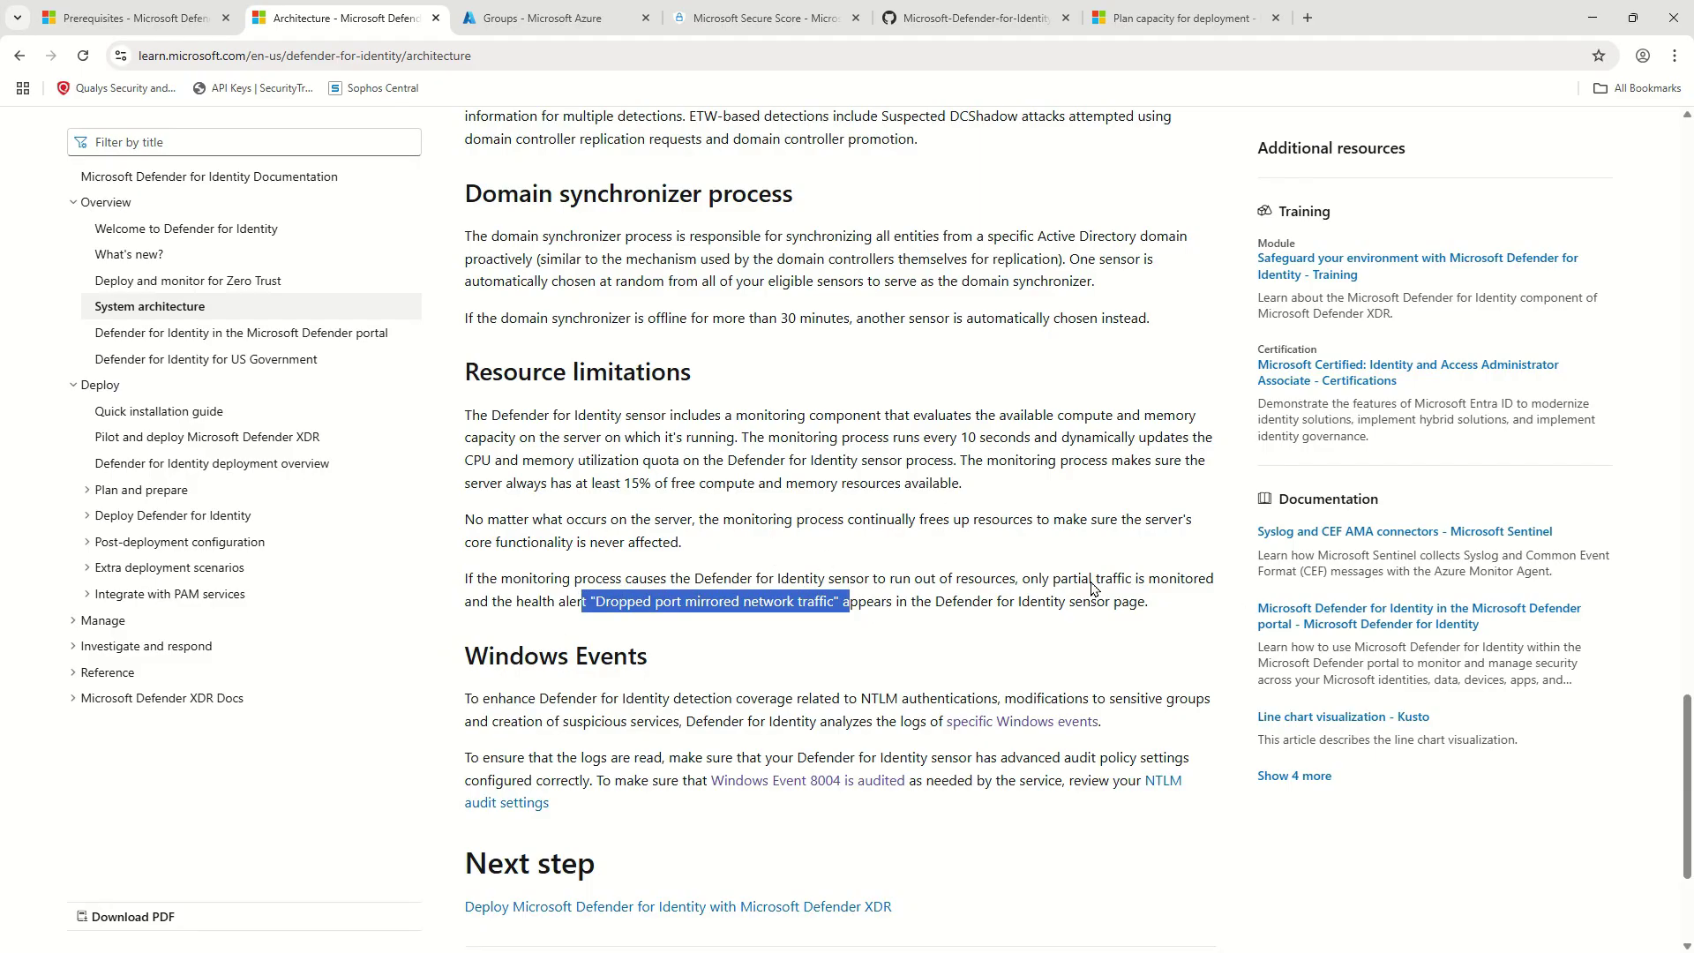
pyautogui.moveTo(604, 415); pyautogui.dragTo(969, 625)
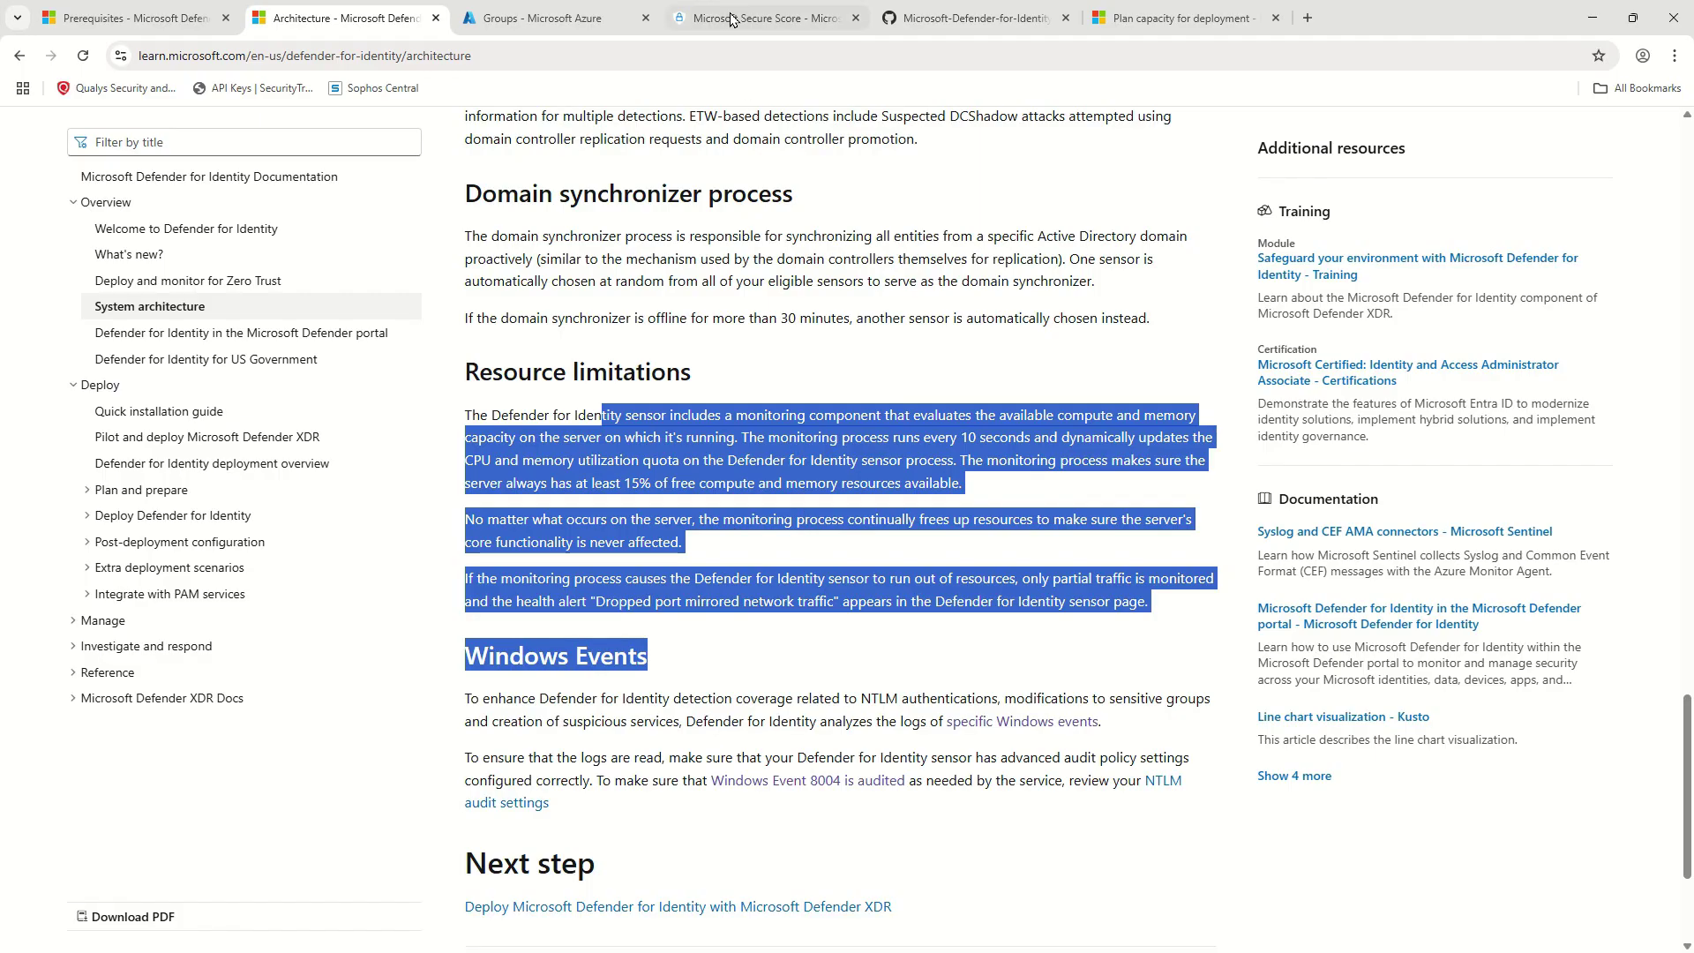
# - Switch to the Microsoft Defender portal and open the Identities settings
pyautogui.click(760, 17)
pyautogui.press('Escape')
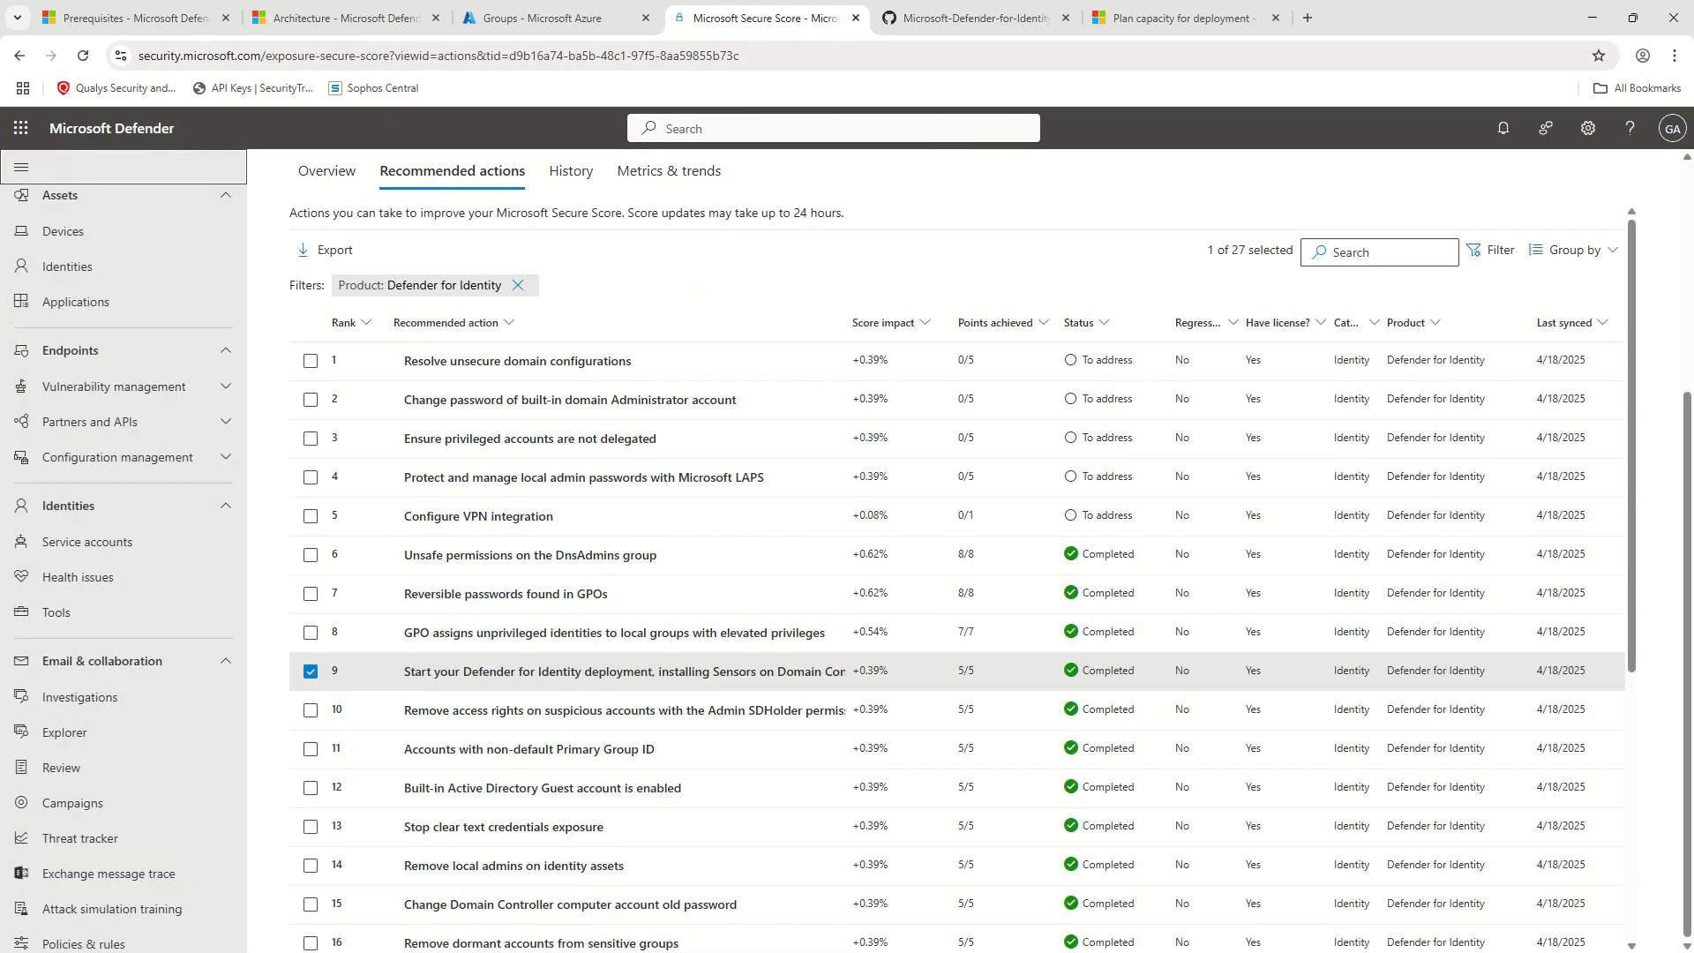
pyautogui.scroll(-6, 79, 565)
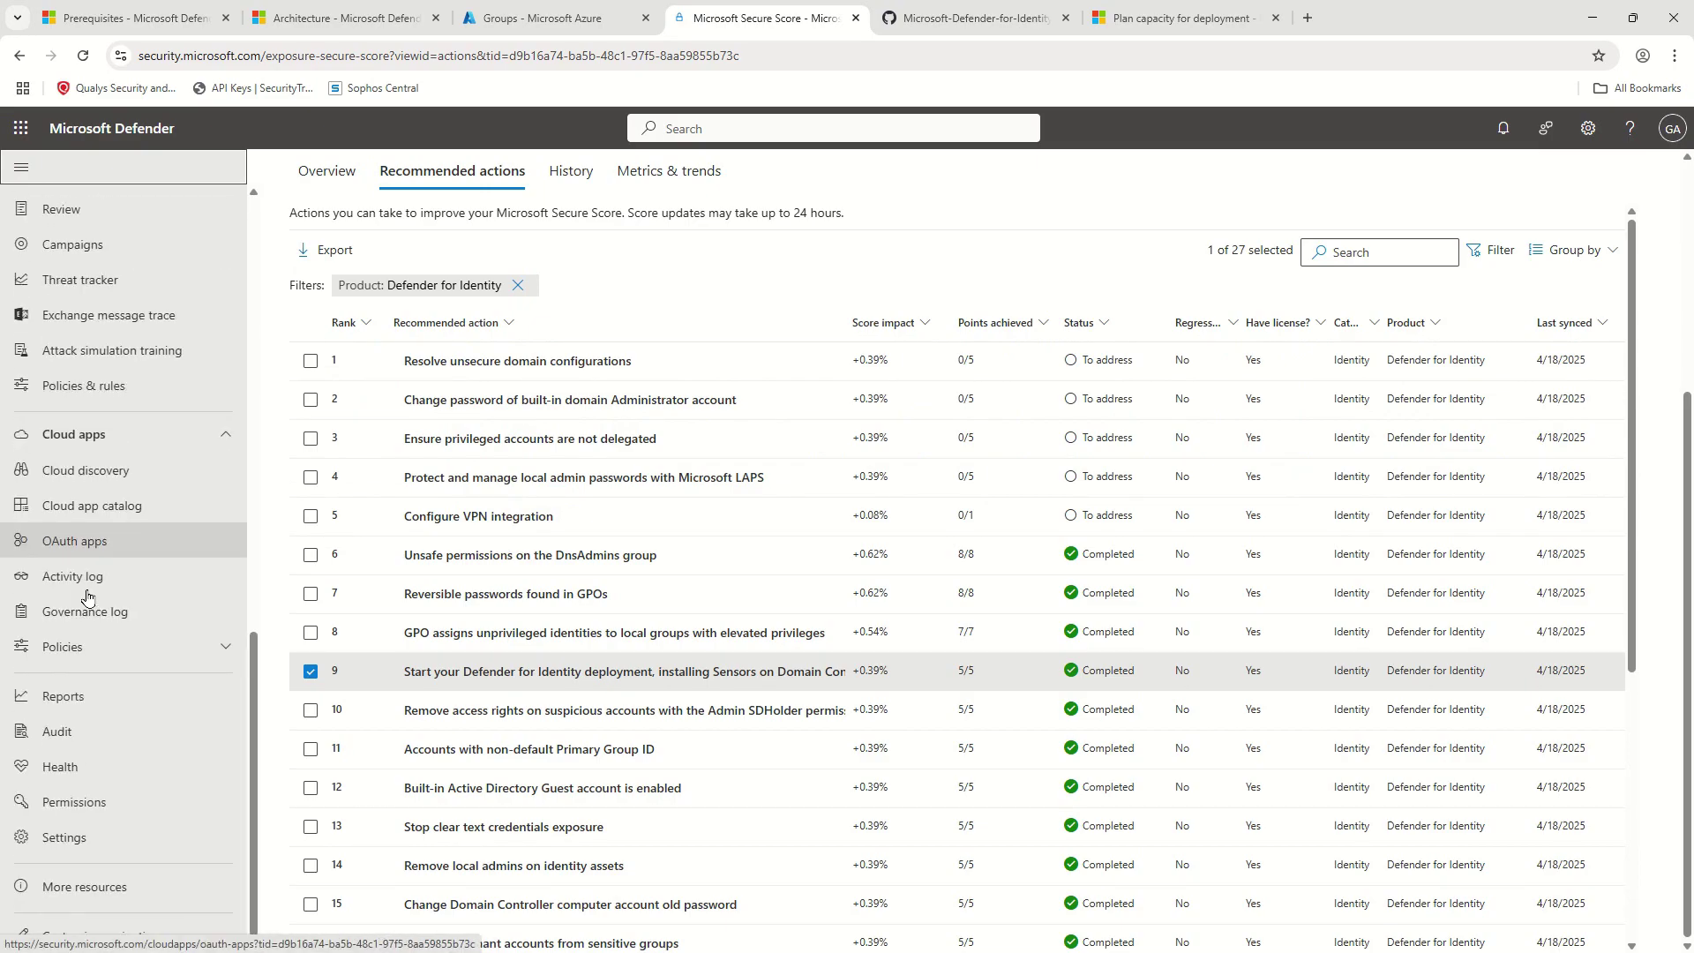
pyautogui.click(177, 62)
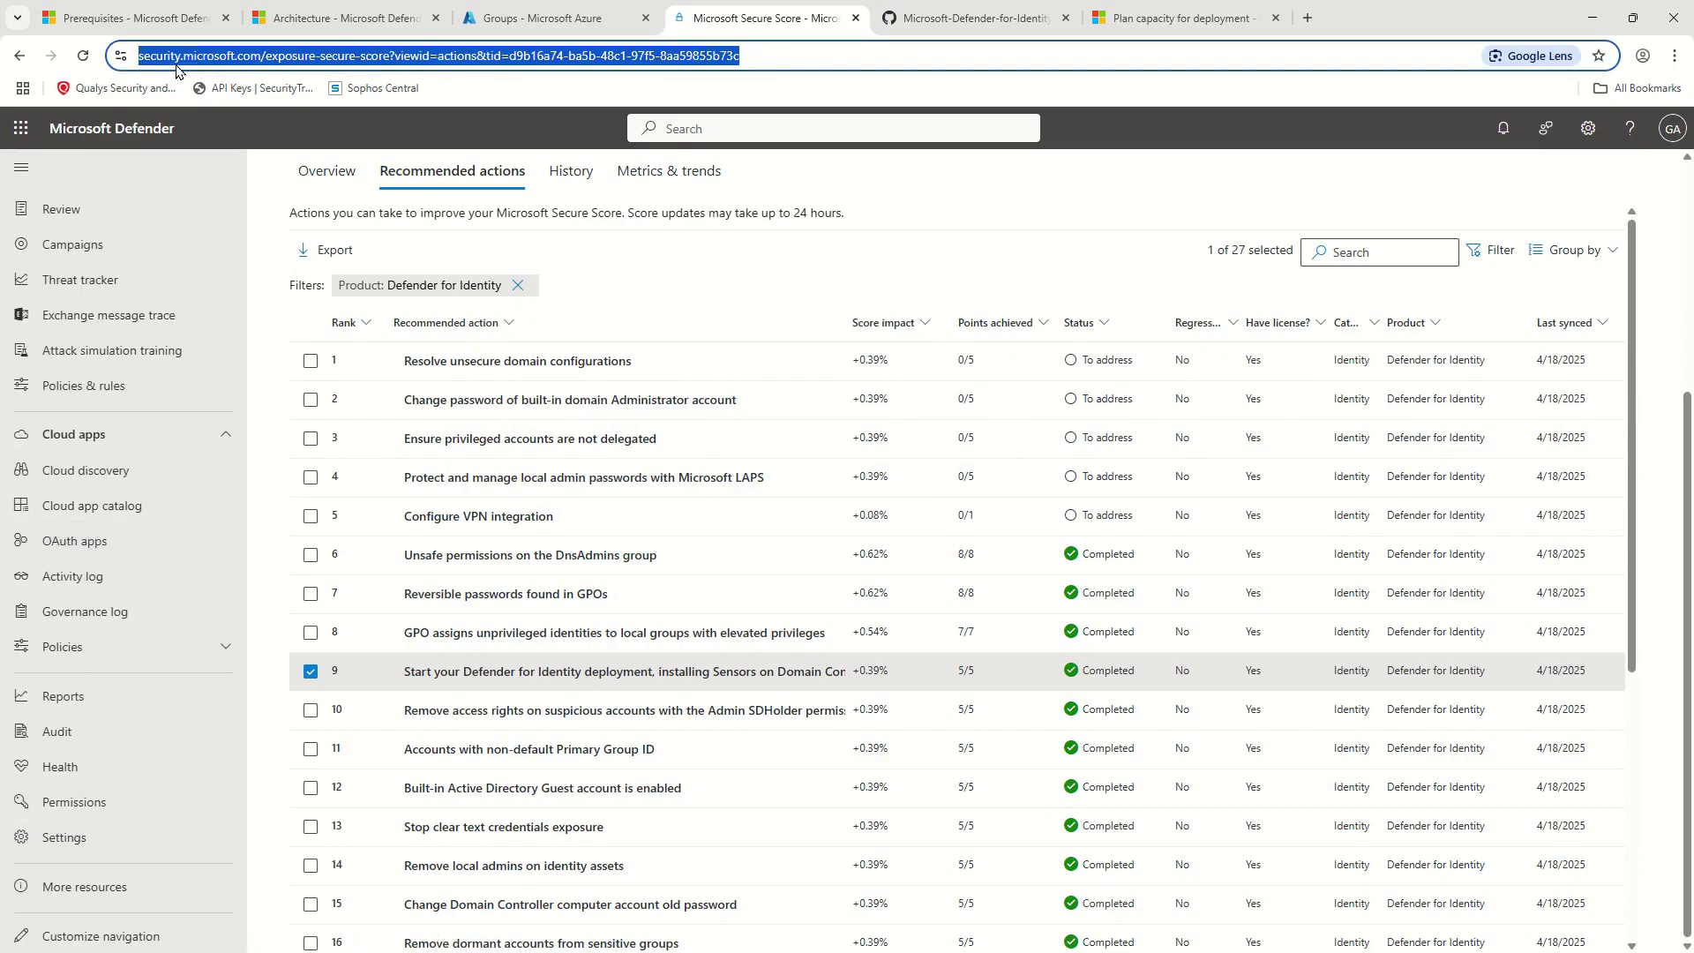
pyautogui.click(76, 840)
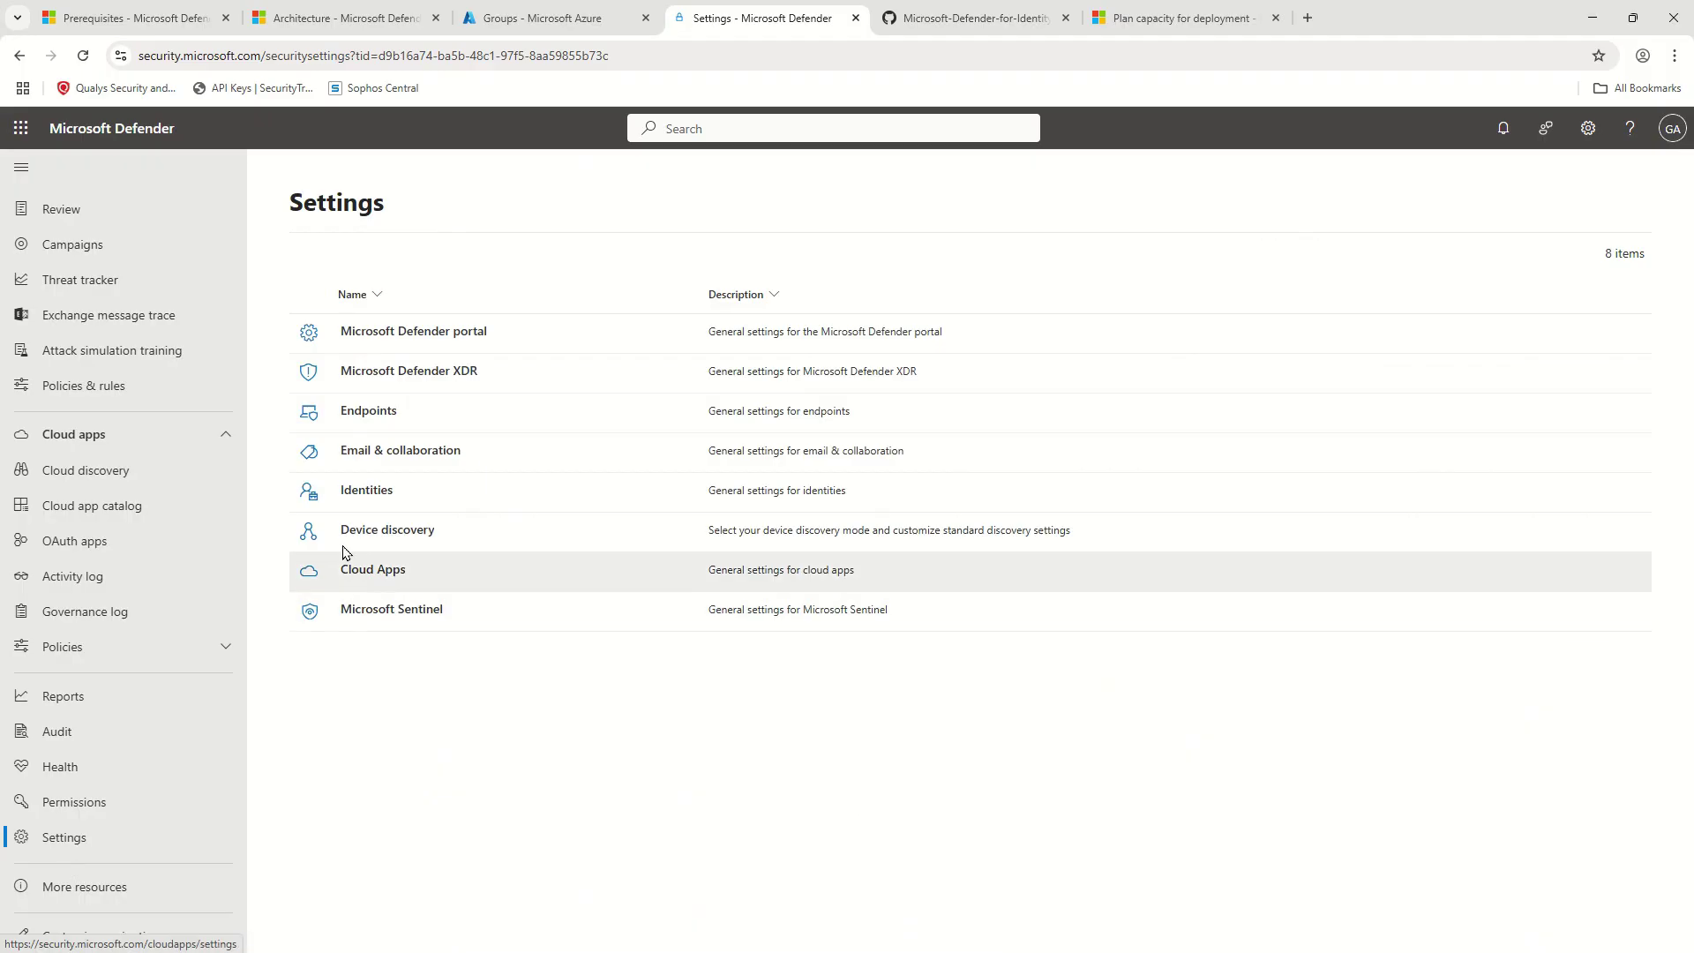
pyautogui.click(364, 498)
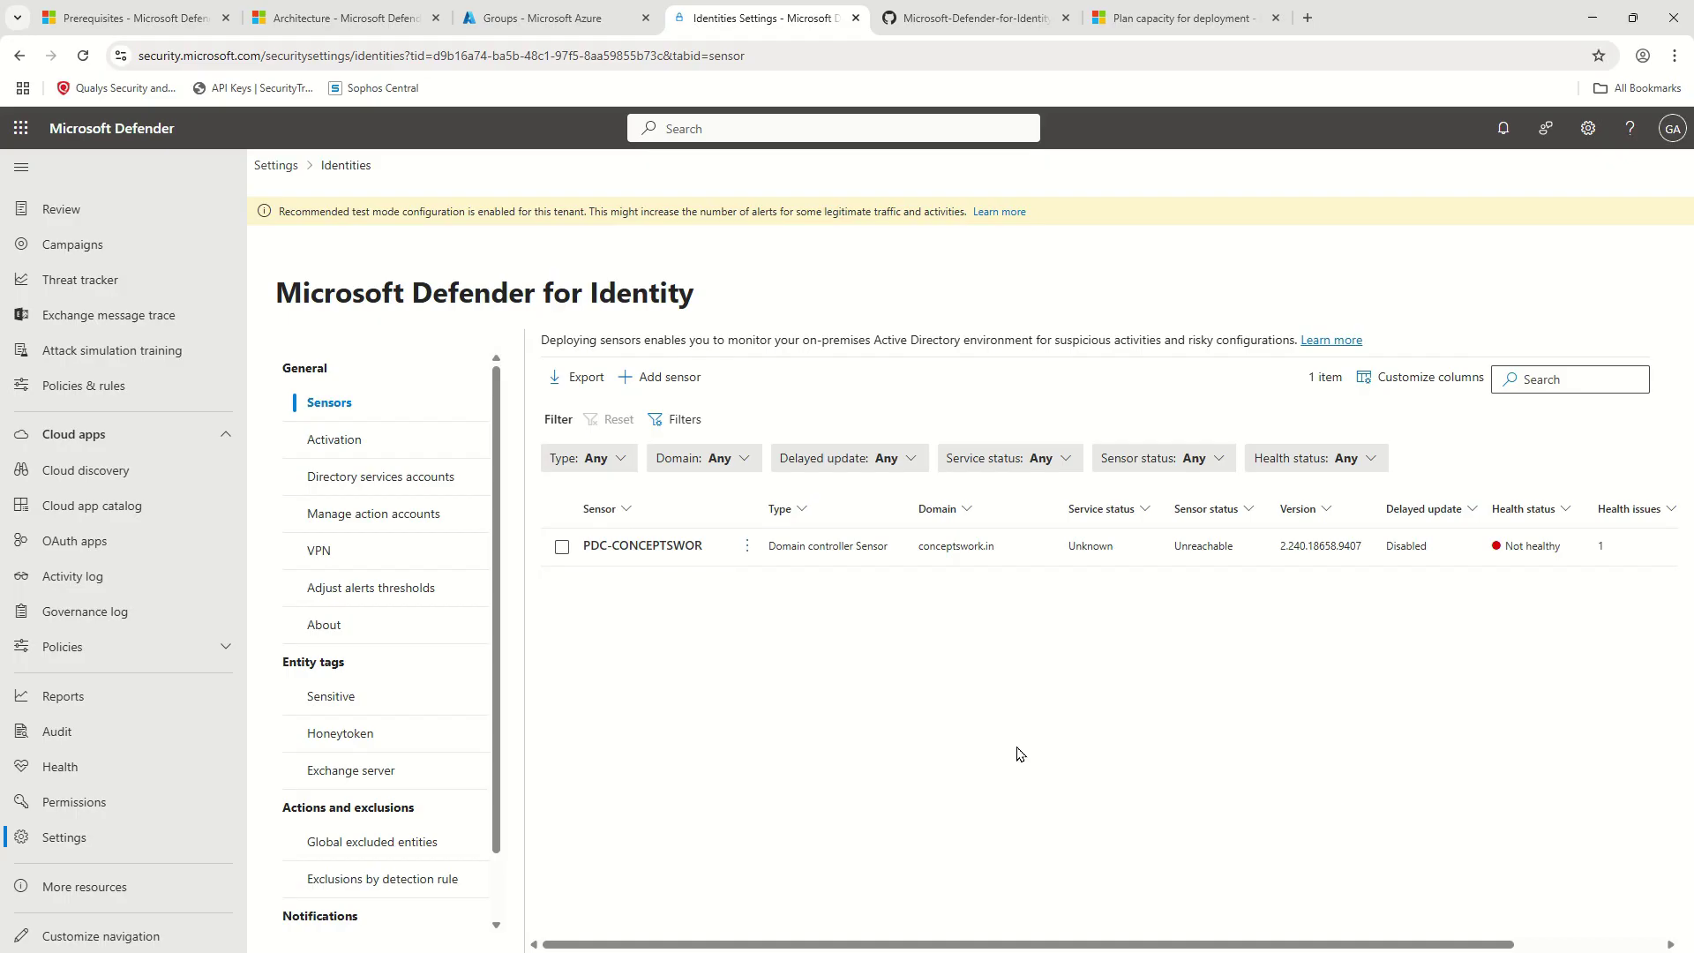
# - Check which servers are eligible for activation with the new Defender for Identity sensor, and return to the sensor list
pyautogui.click(669, 379)
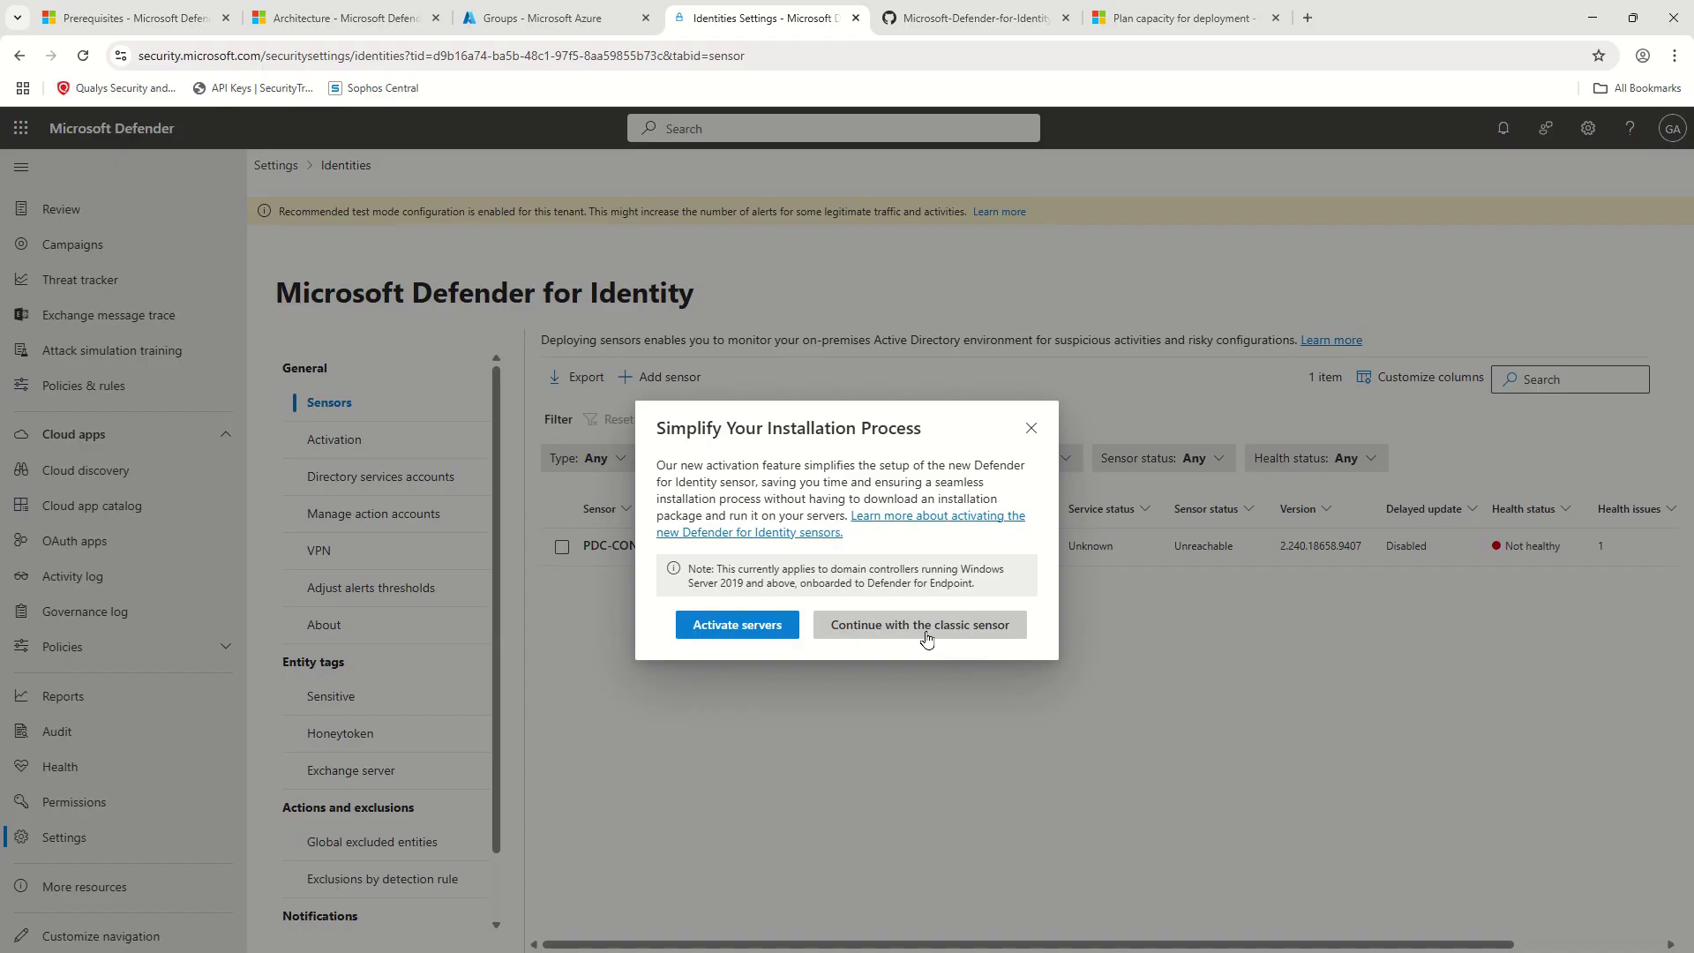
pyautogui.click(711, 626)
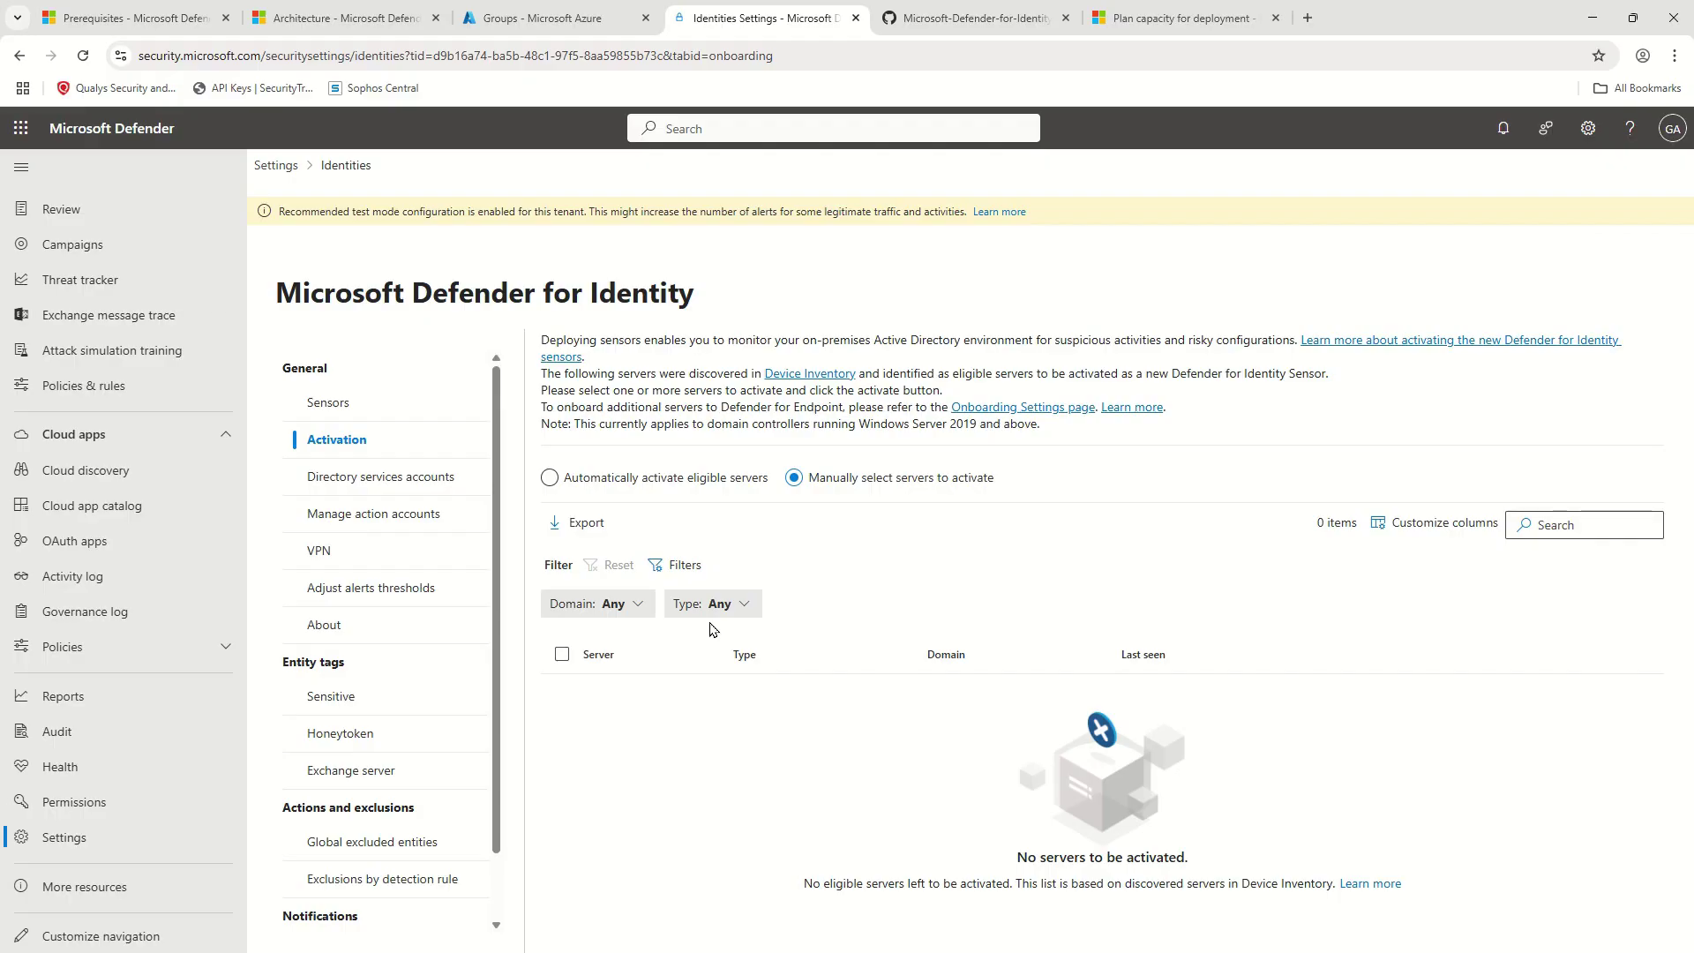
pyautogui.click(304, 412)
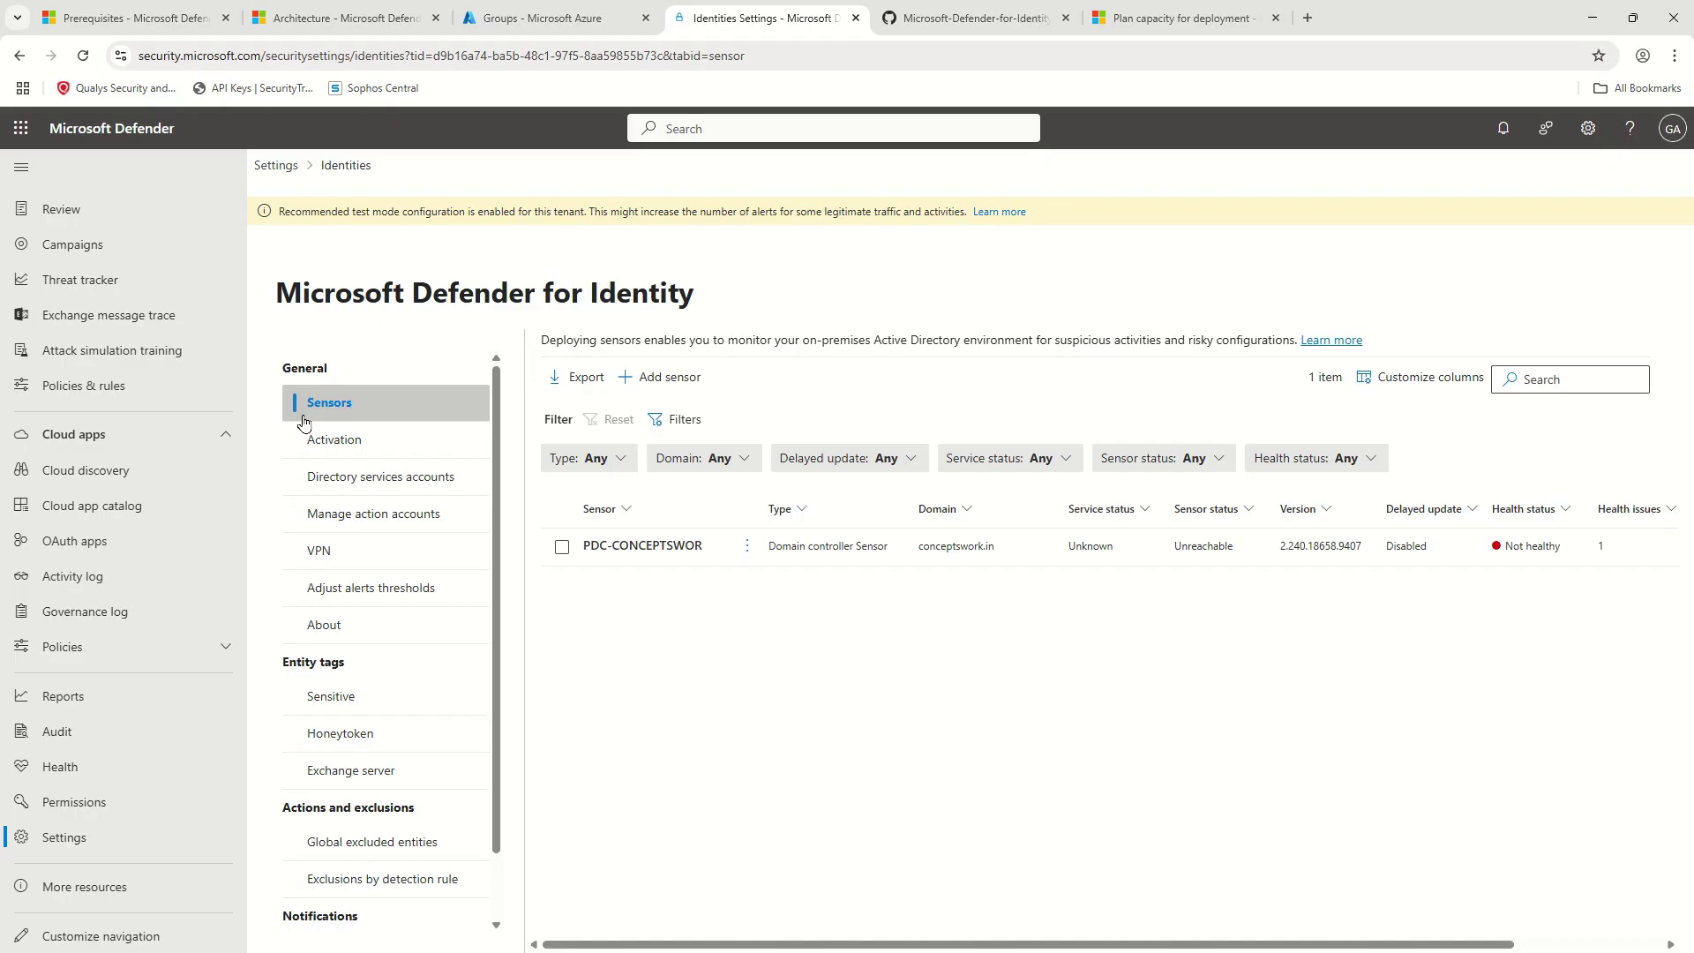
# - Add a new sensor, continuing with the classic sensor, and download its installer
pyautogui.click(663, 387)
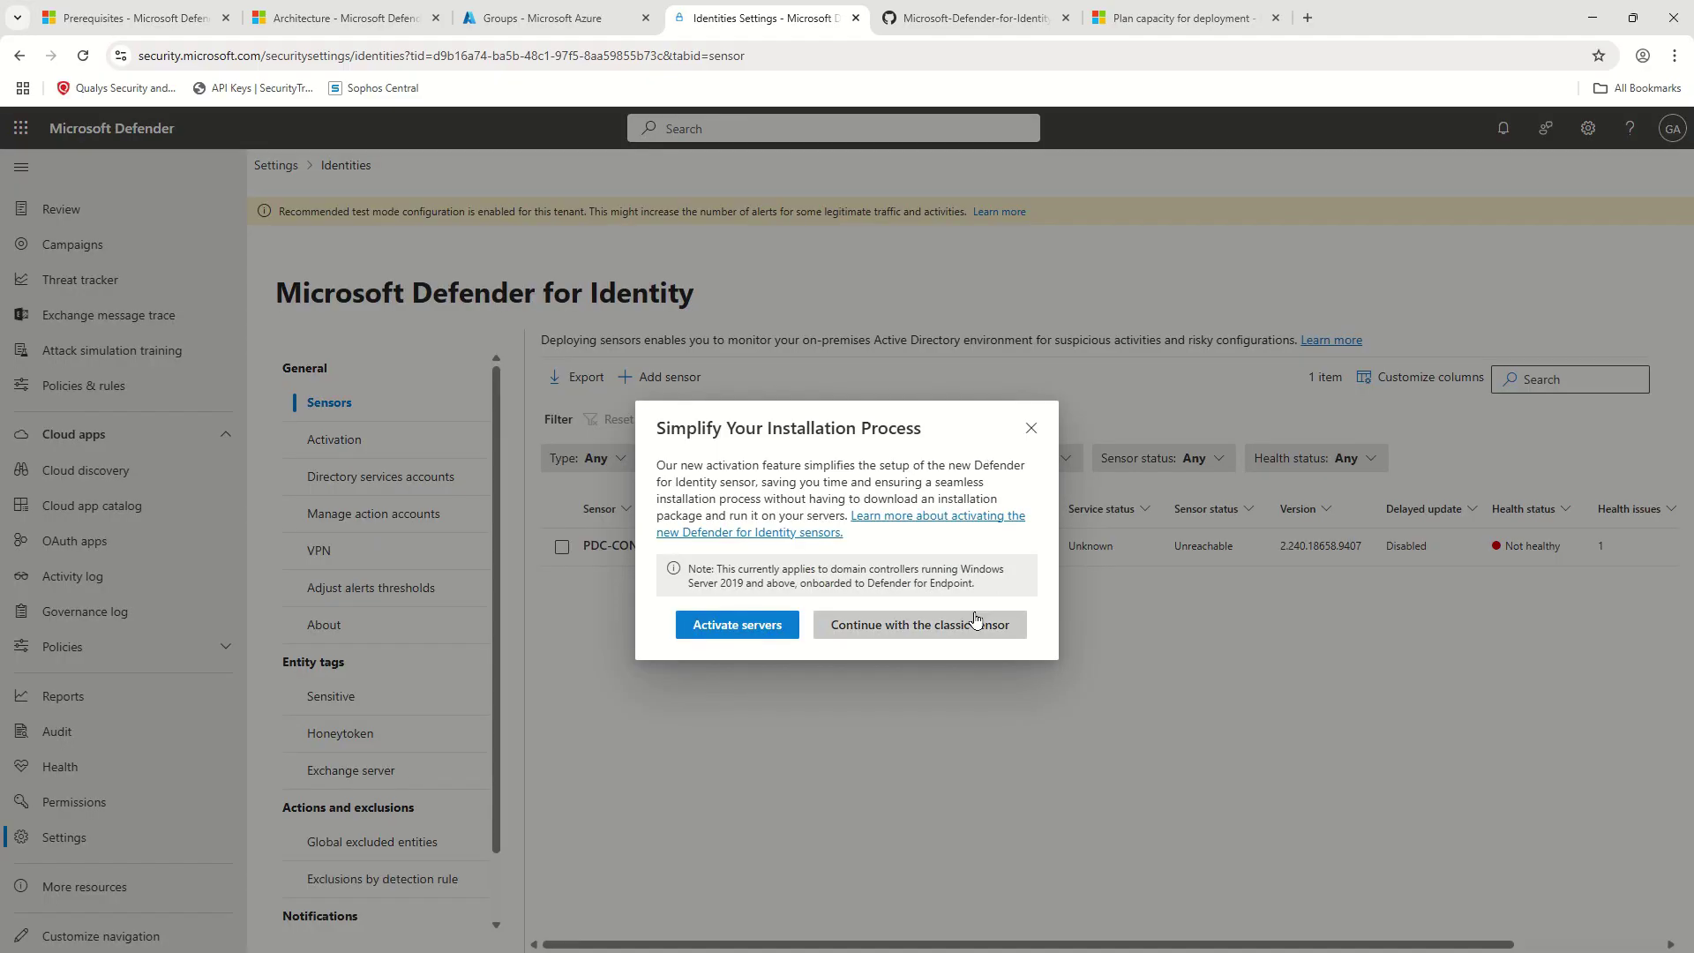
pyautogui.click(960, 634)
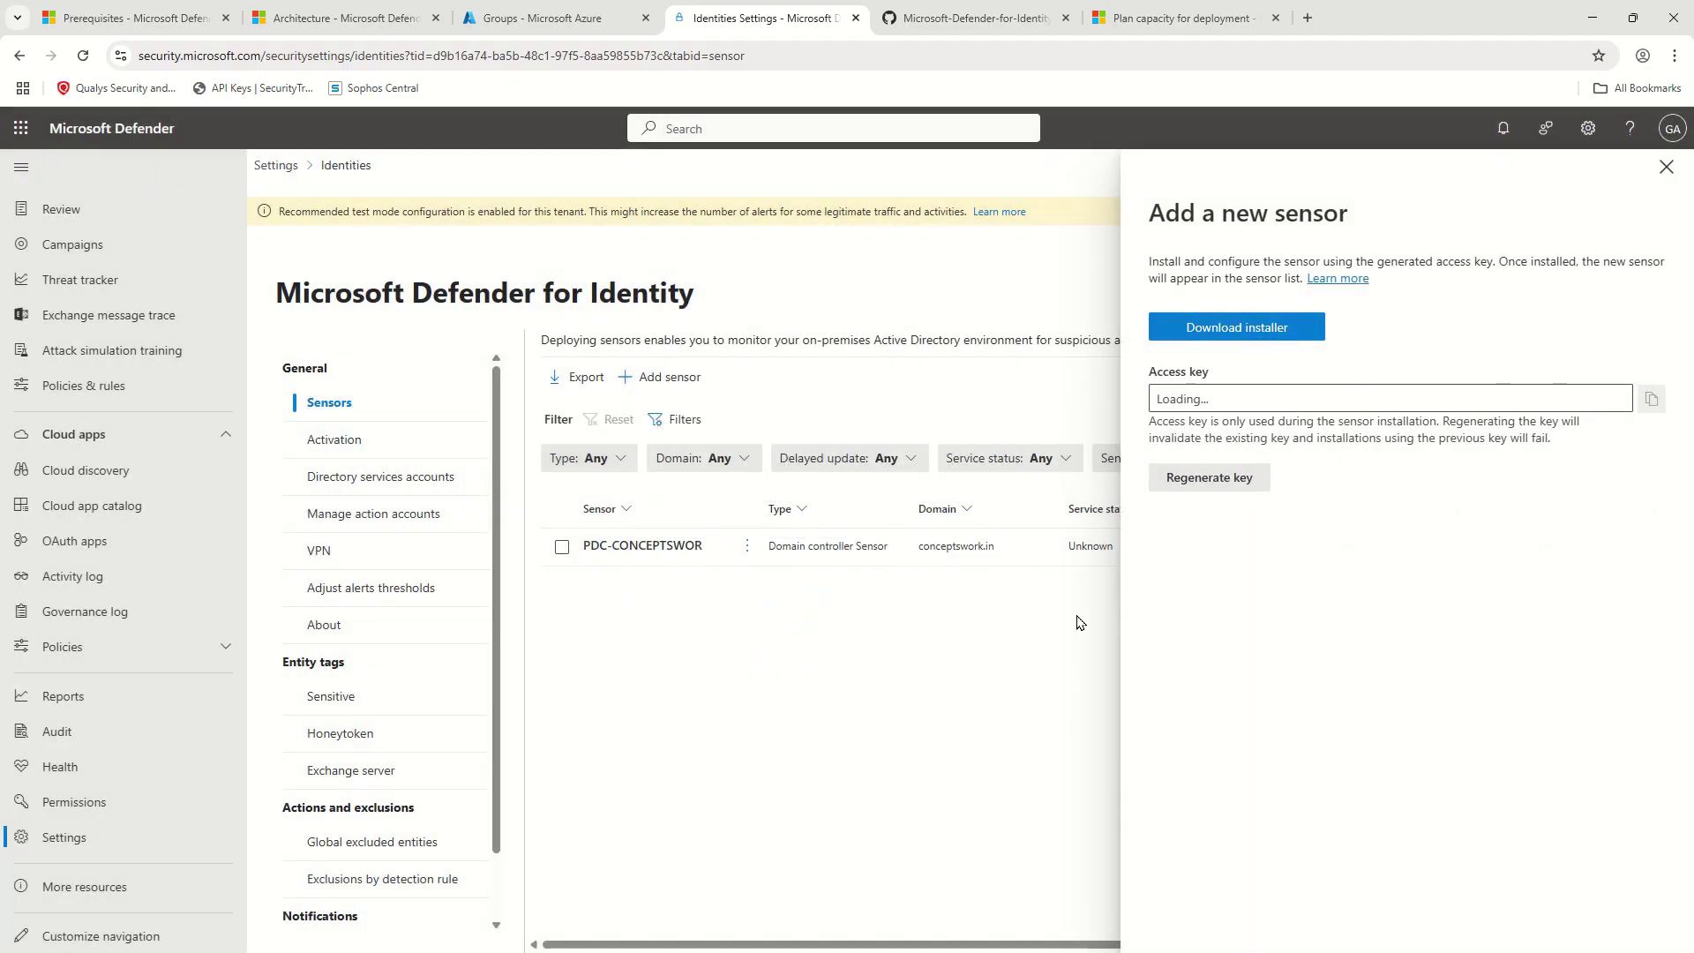
pyautogui.click(1262, 328)
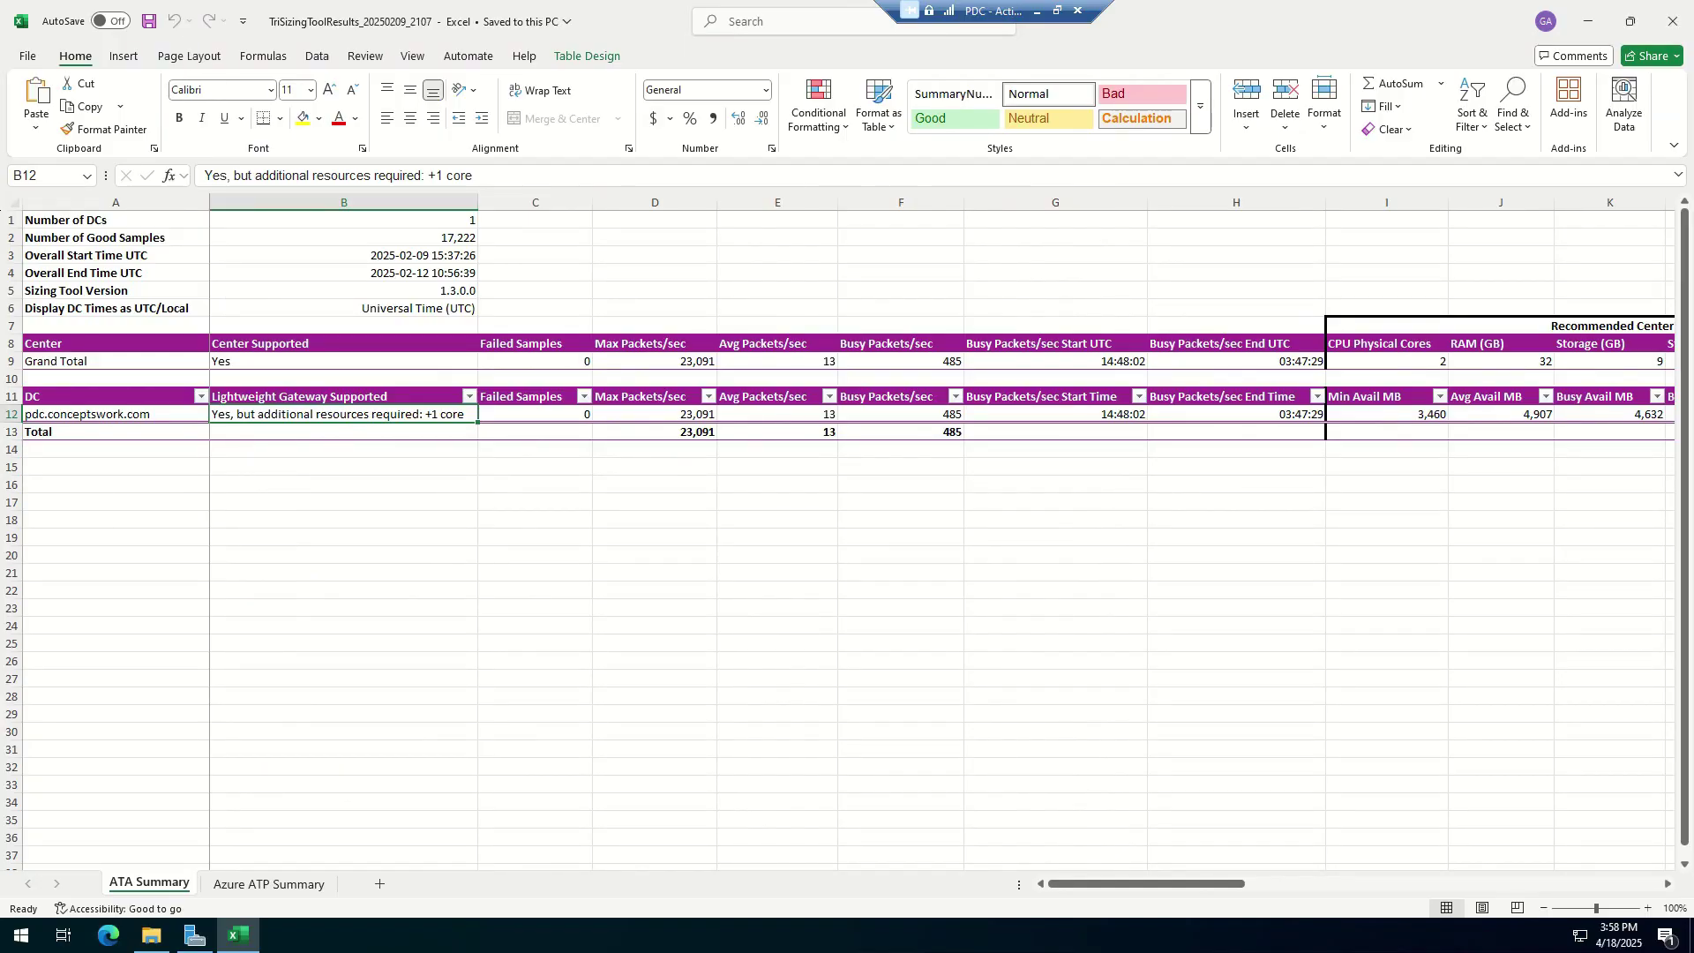
# - Paste the copied Azure ATP Sensor Setup.zip into the Downloads folder on the PDC server using File Explorer
pyautogui.click(148, 942)
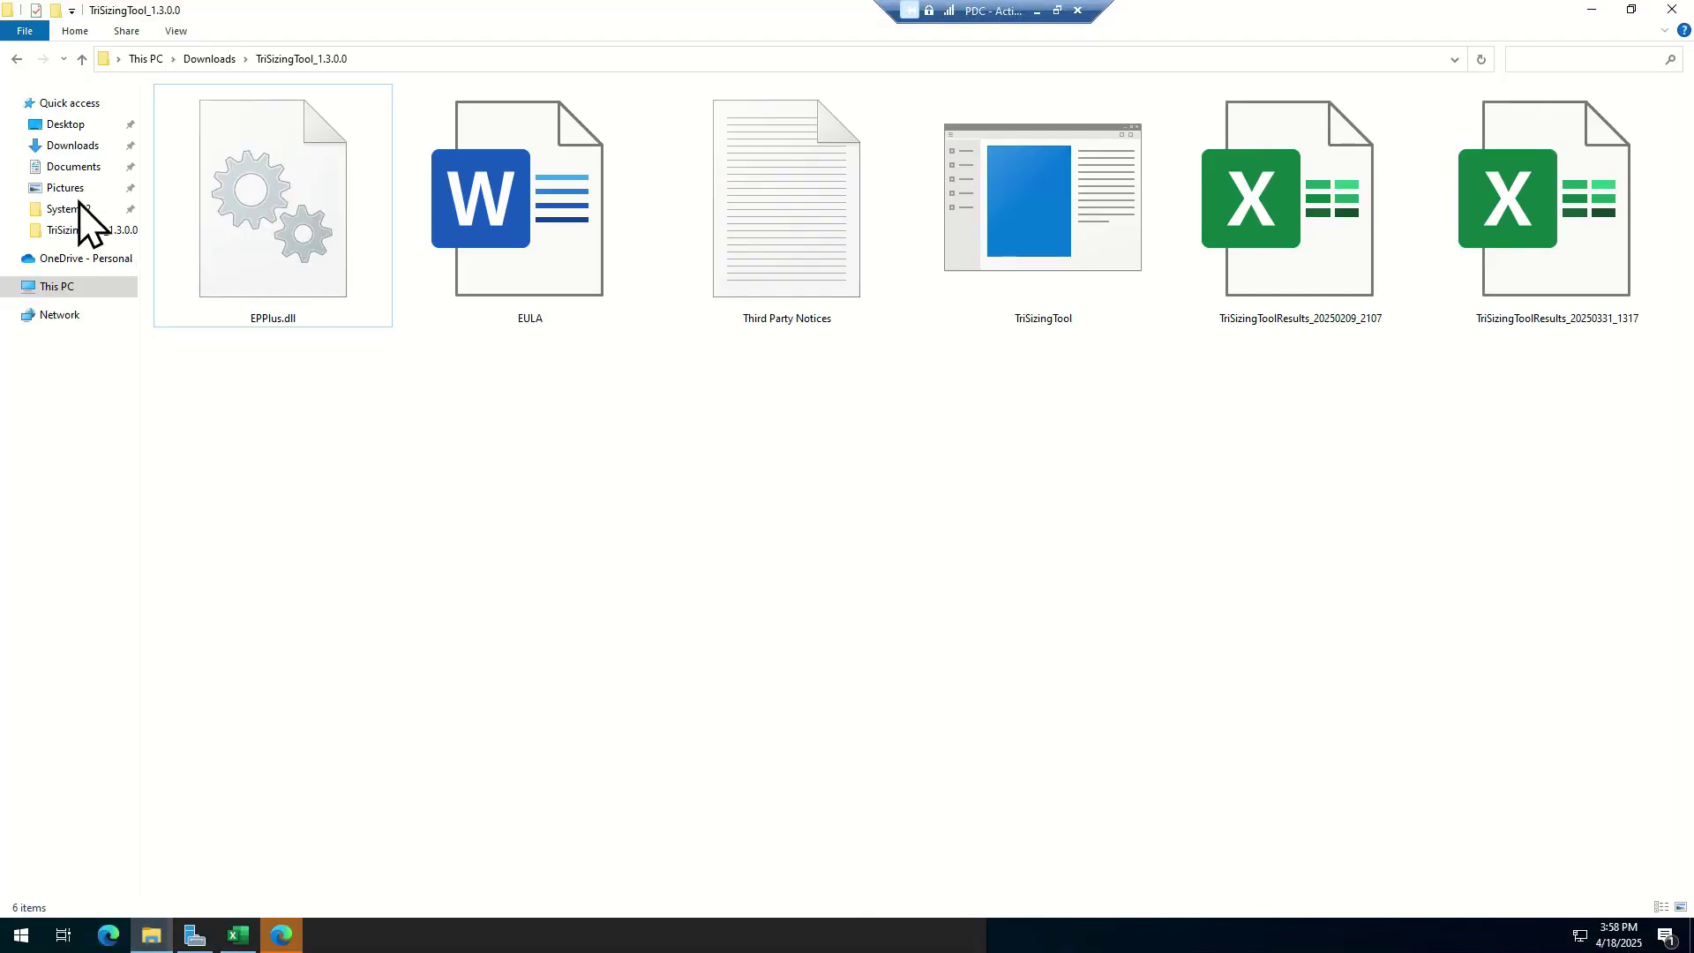
pyautogui.click(72, 144)
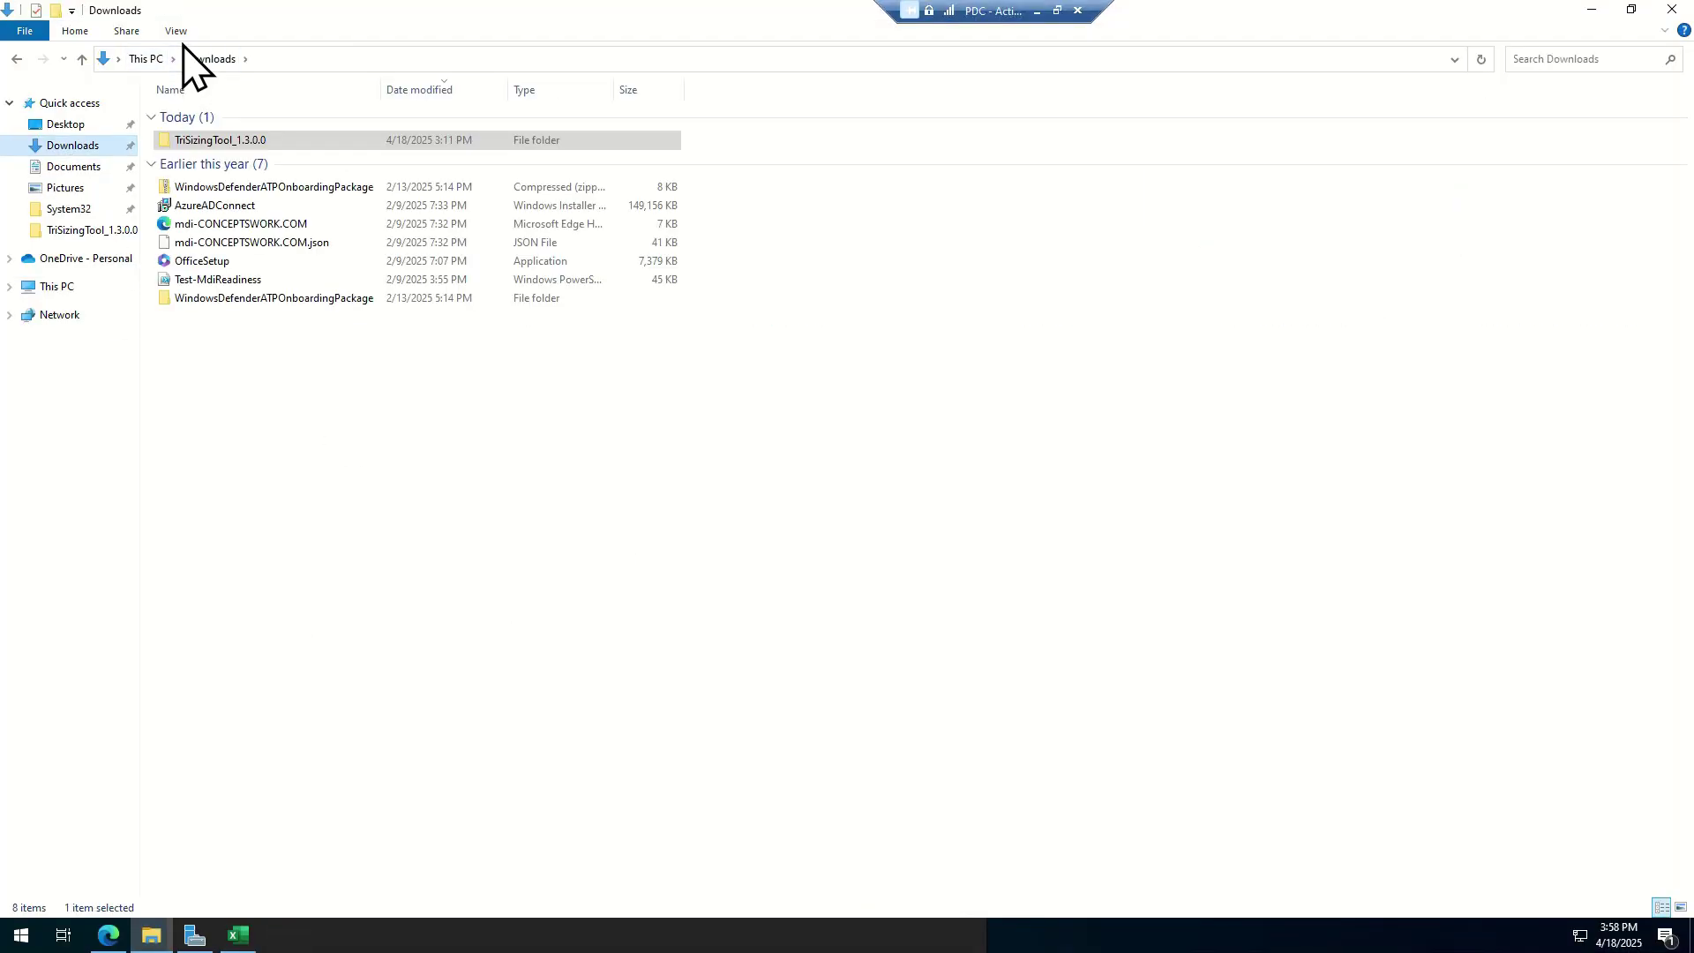
pyautogui.rightClick(485, 572)
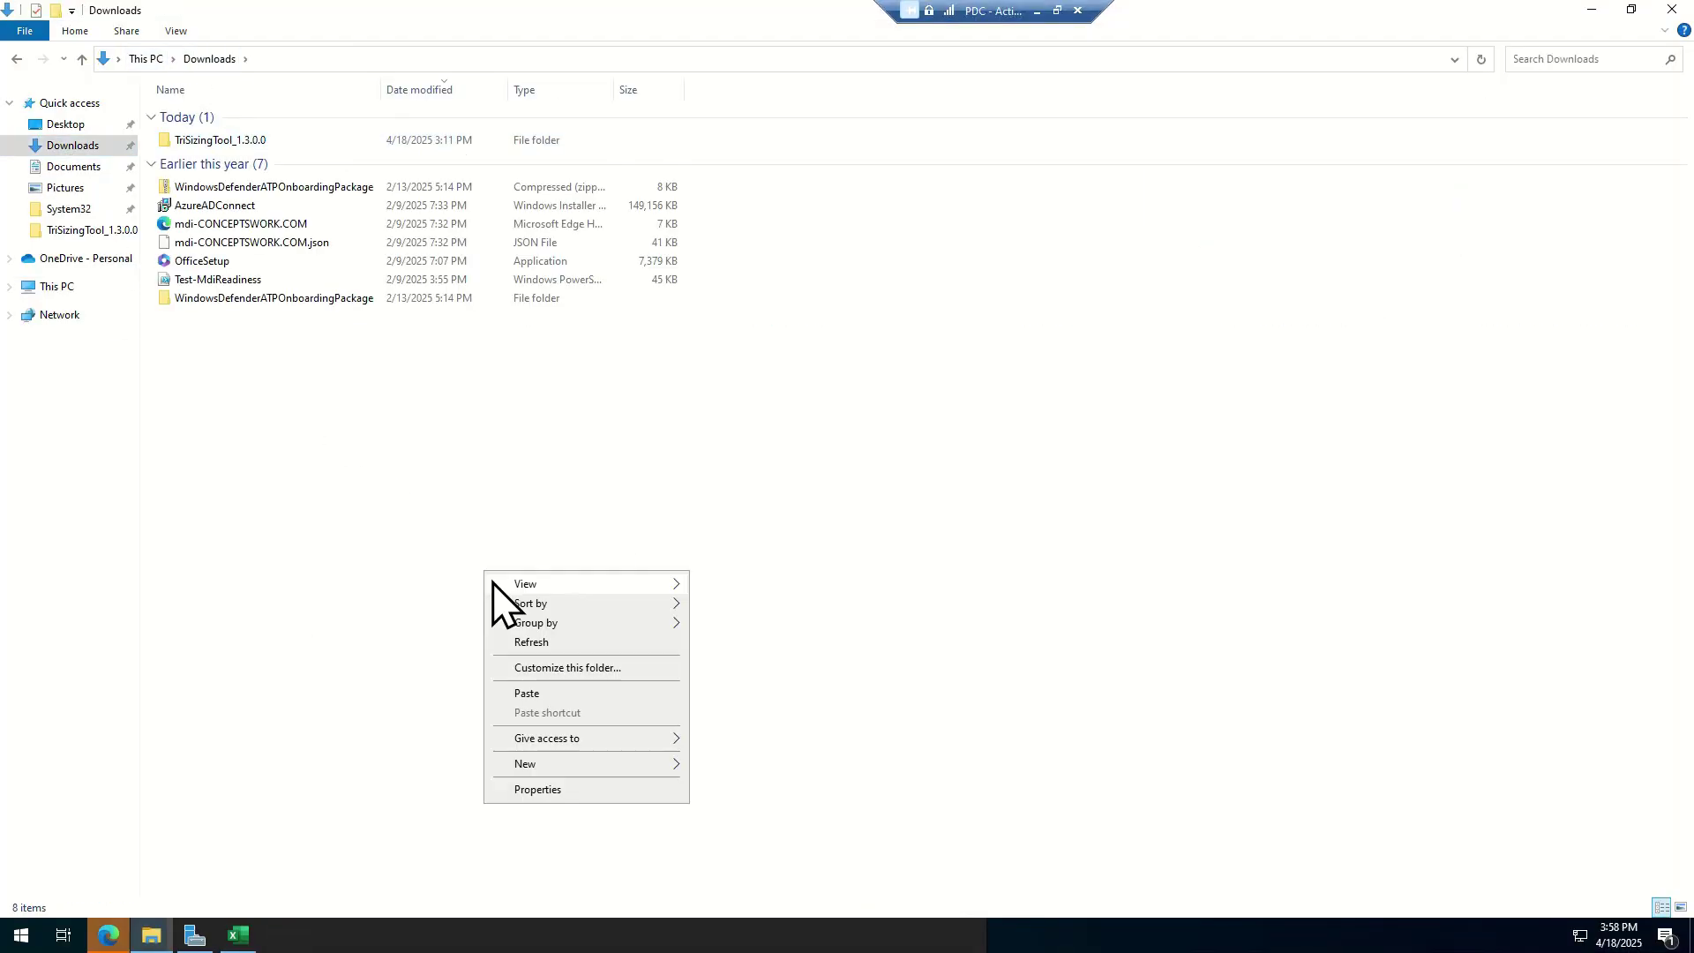
pyautogui.click(544, 697)
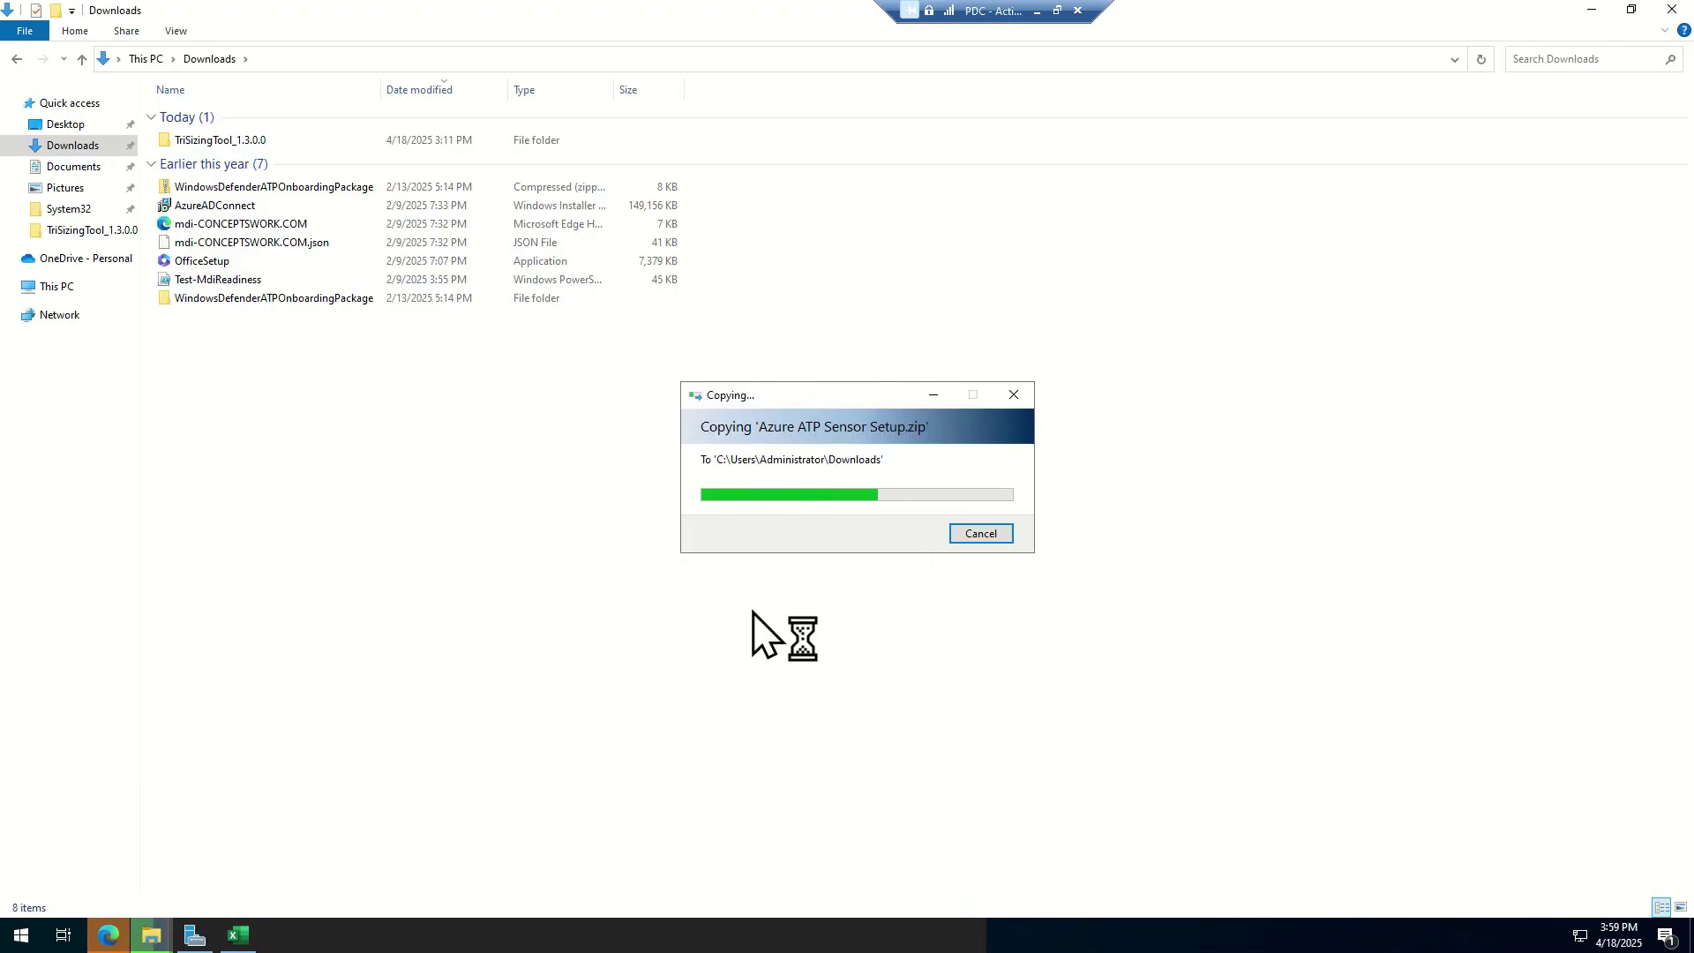
# - Check the server's name by running hostname in a Command Prompt
pyautogui.press('super+r')
pyautogui.write('cmd')
pyautogui.press('Return')
pyautogui.write('hostname')
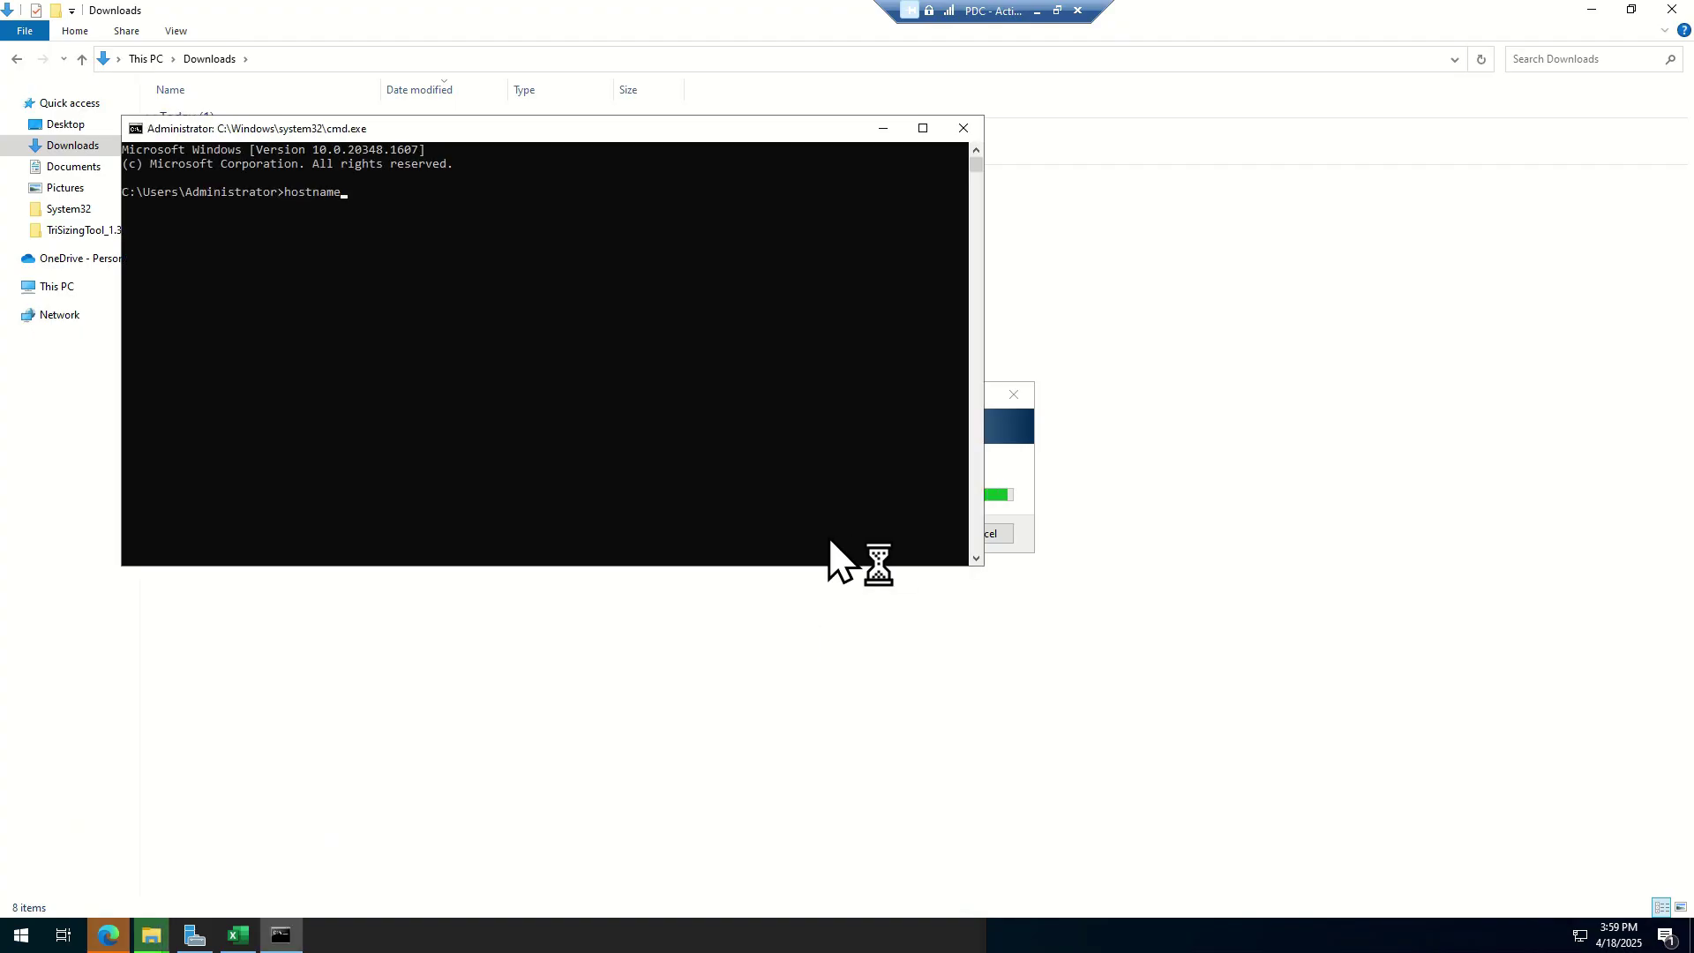
pyautogui.press('Return')
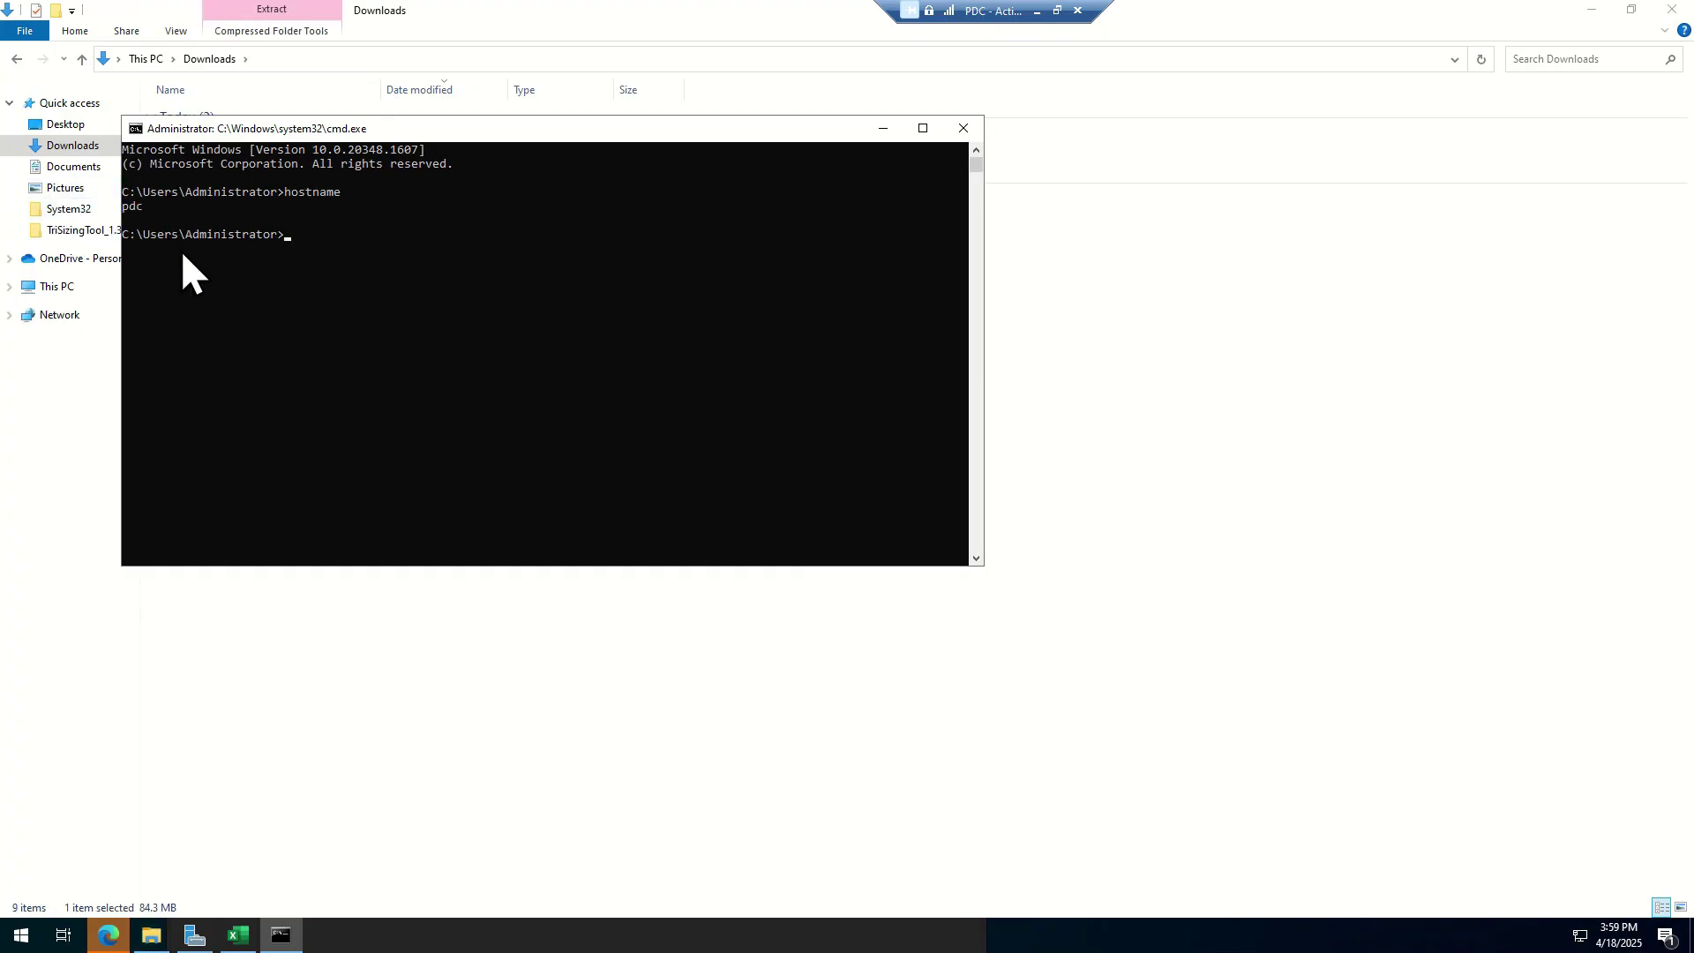
# - Extract the Azure ATP Sensor Setup archive in Downloads to its own folder
pyautogui.click(542, 607)
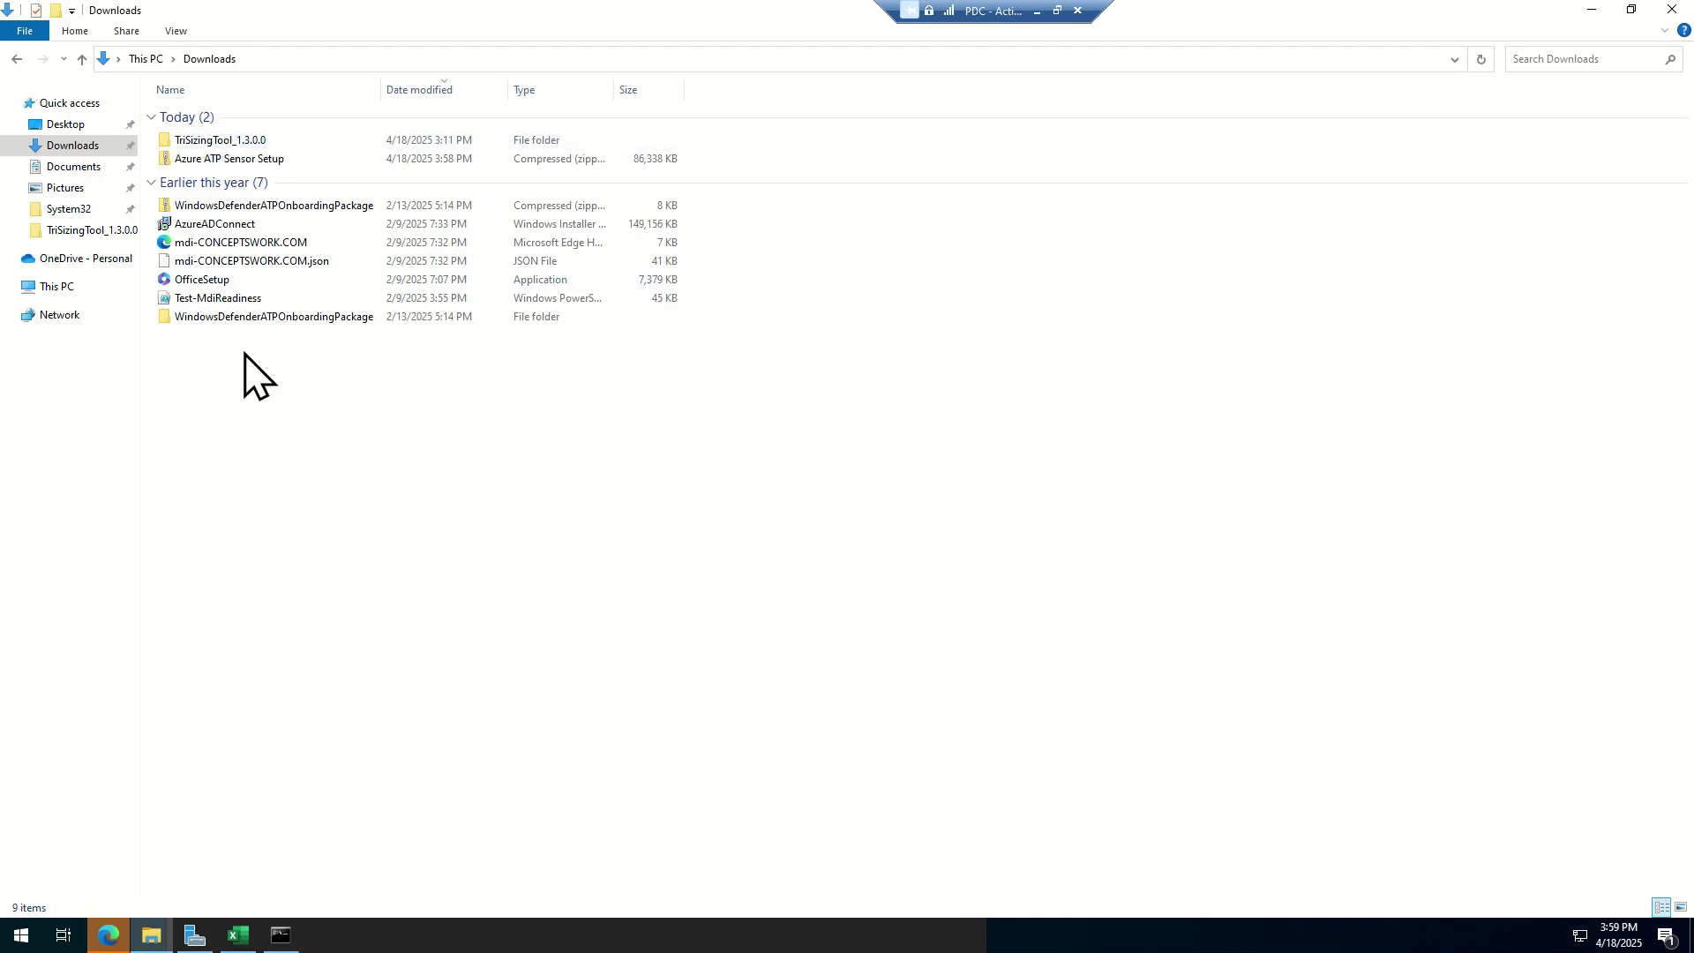
pyautogui.click(221, 162)
pyautogui.rightClick(222, 163)
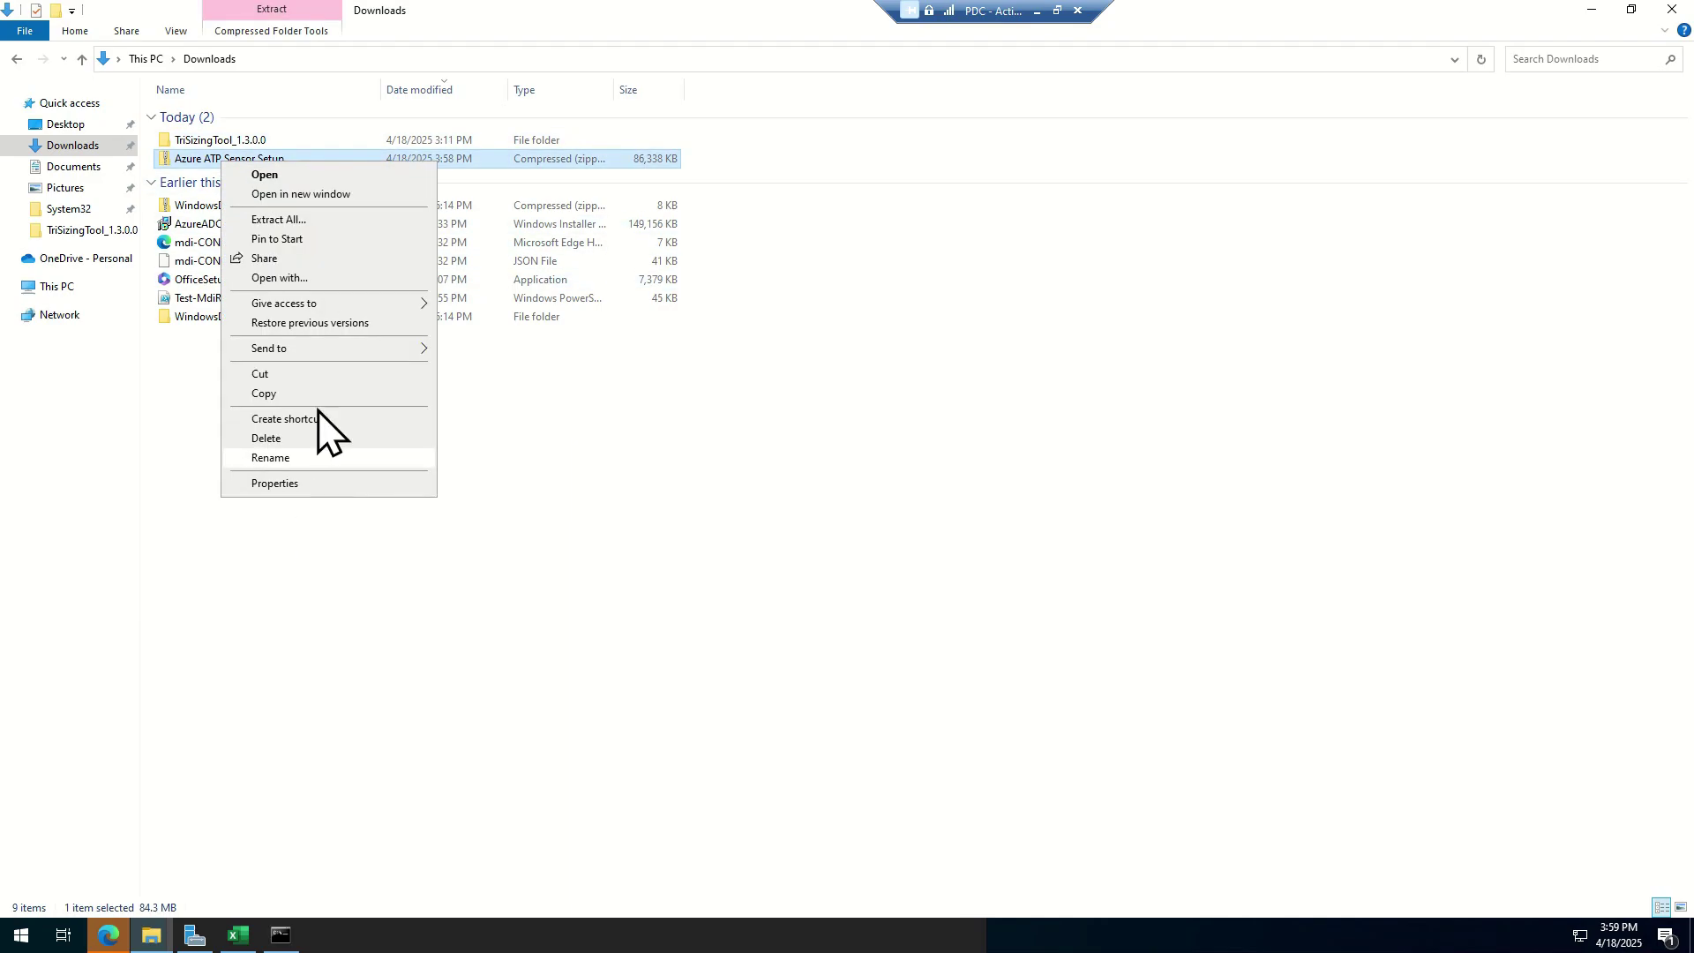
pyautogui.click(279, 220)
pyautogui.click(1007, 638)
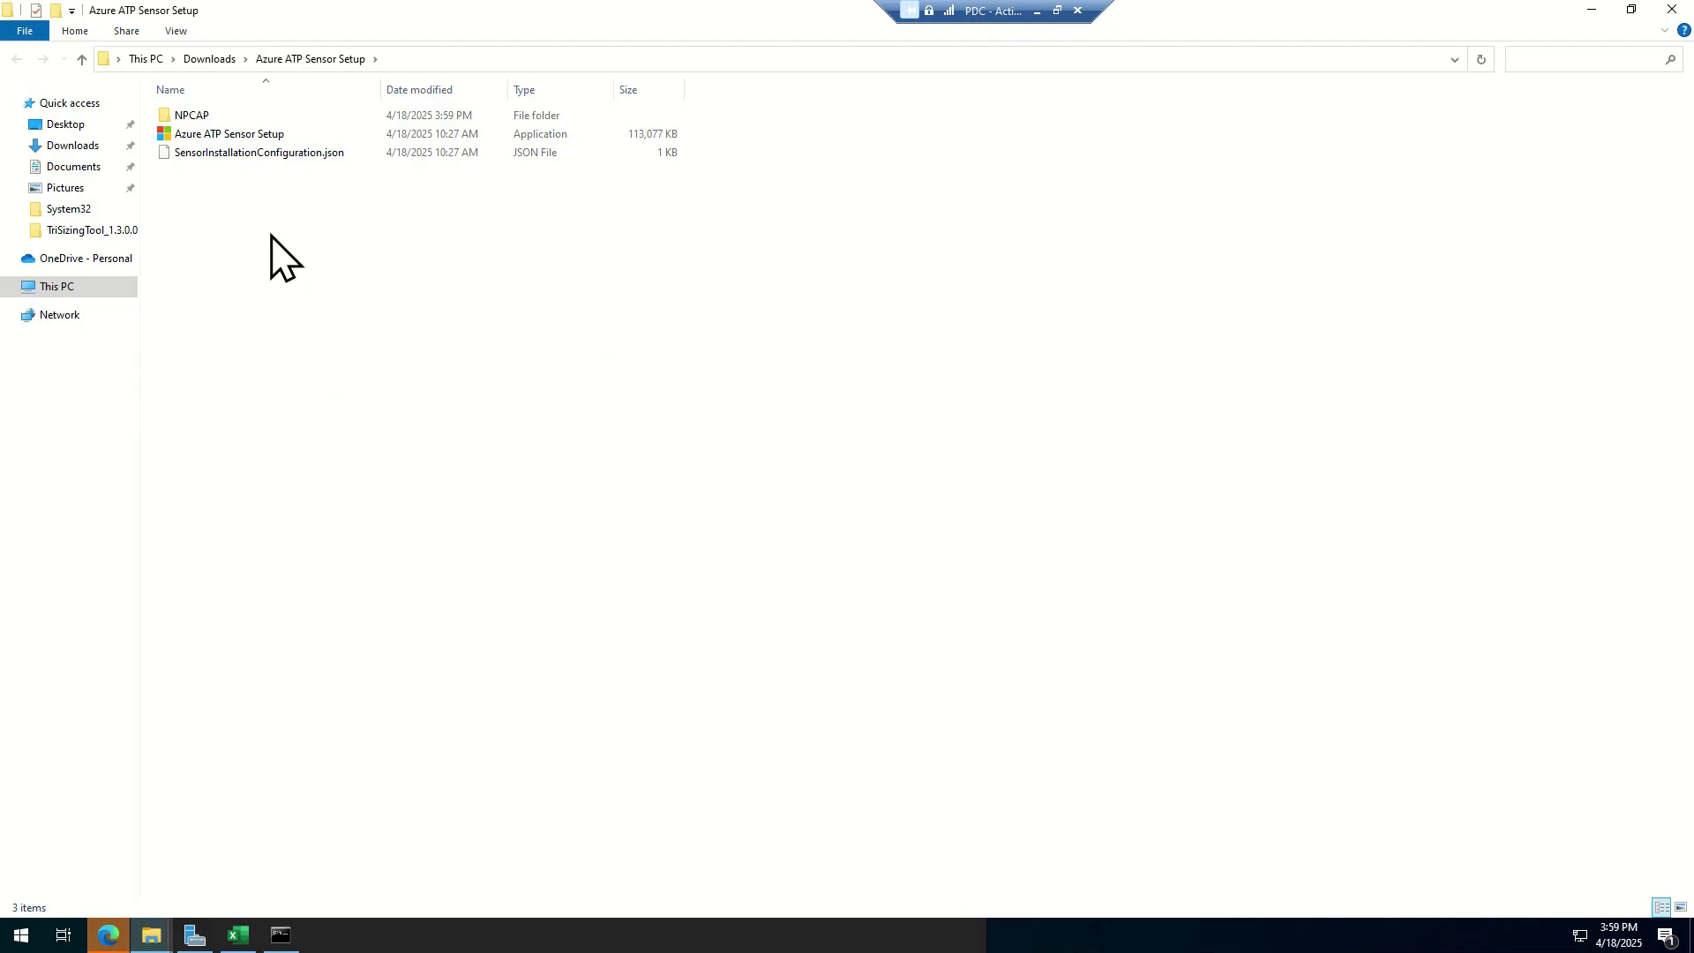
# - Open SensorInstallationConfiguration.json from the extracted folder in Notepad, without making Notepad the default for .json files
pyautogui.click(224, 157)
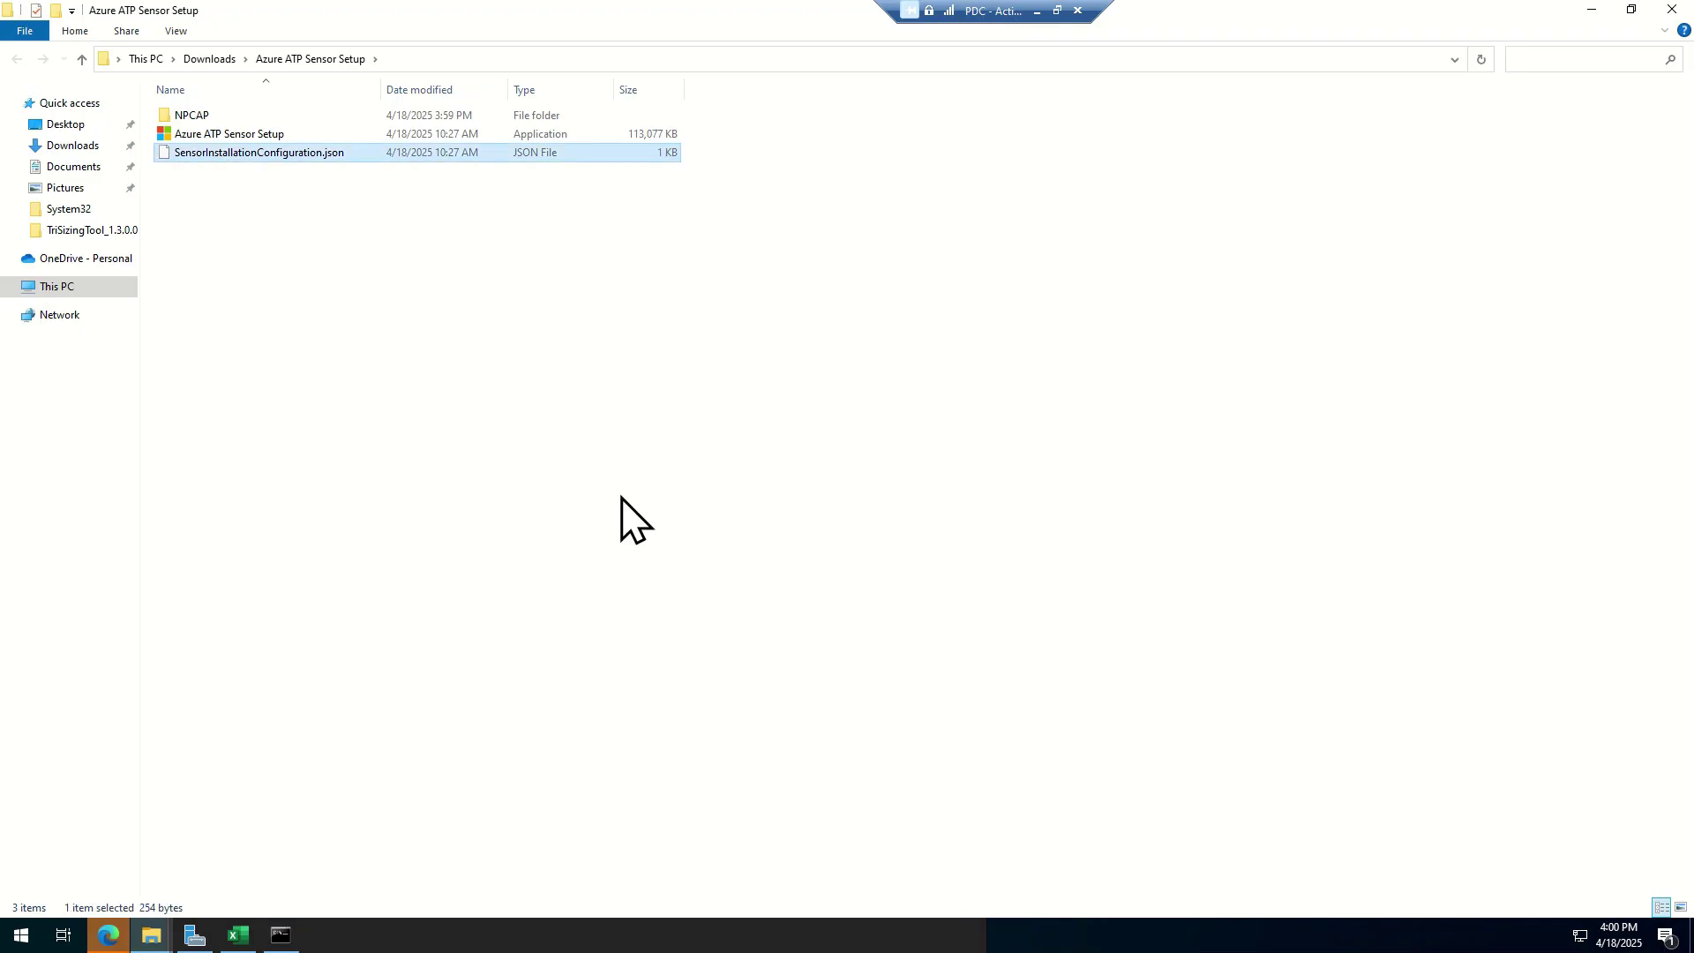
pyautogui.press('Return')
pyautogui.click(745, 309)
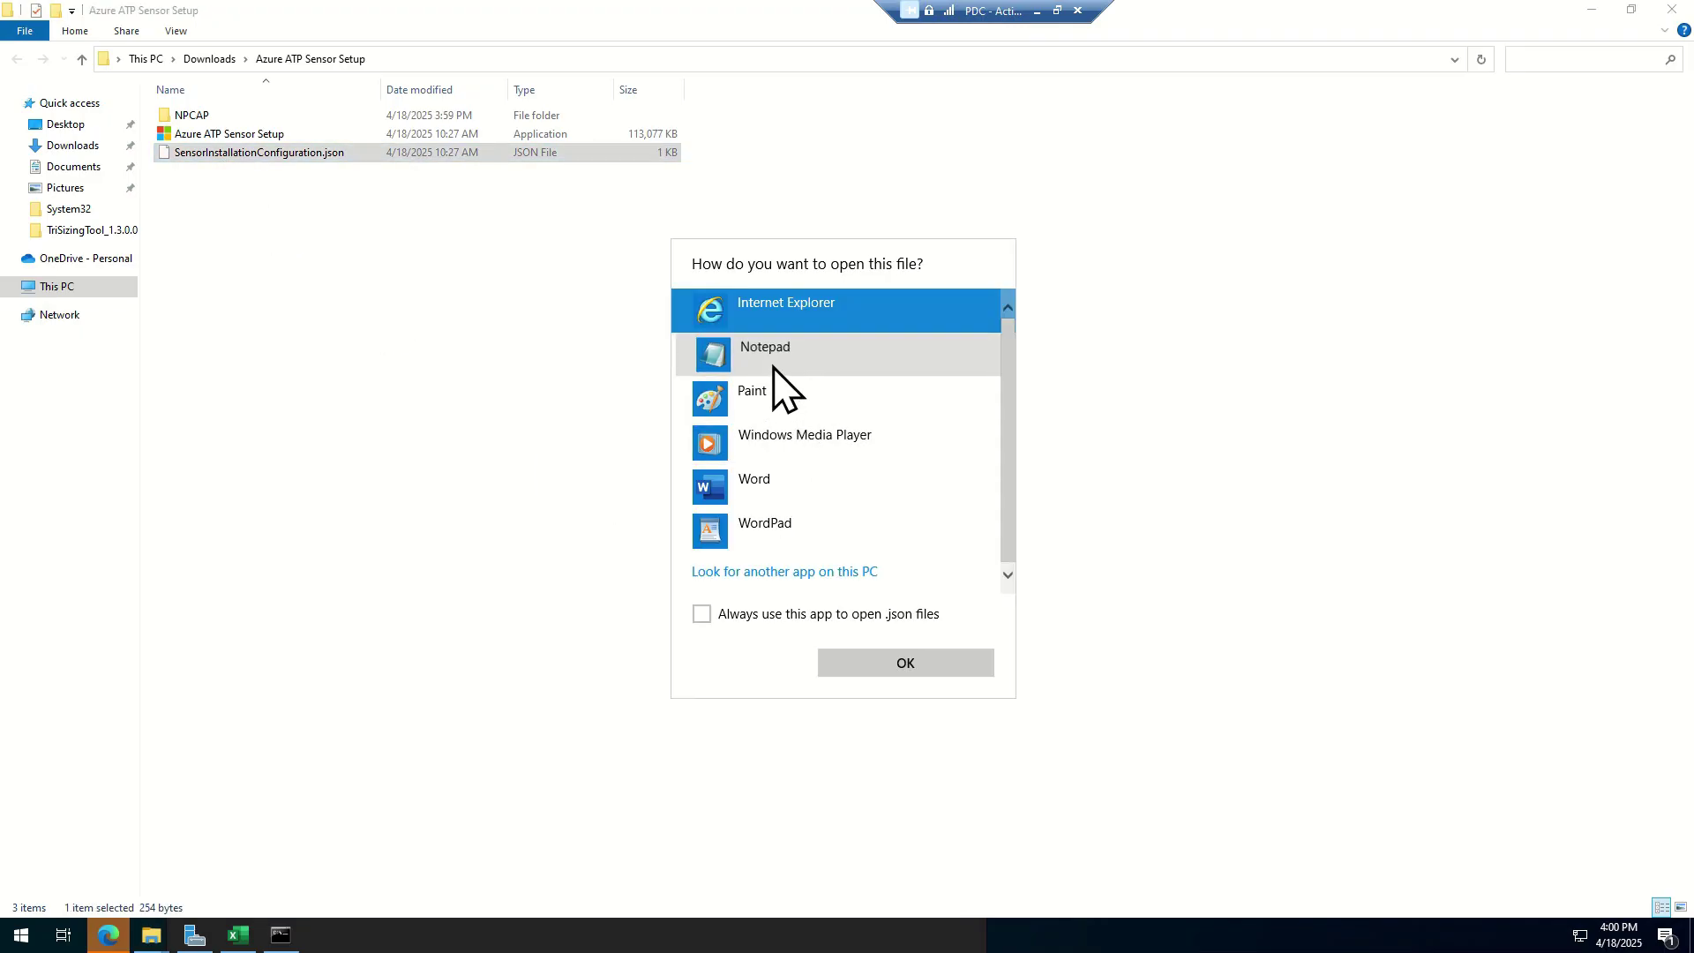
pyautogui.click(774, 366)
pyautogui.click(876, 669)
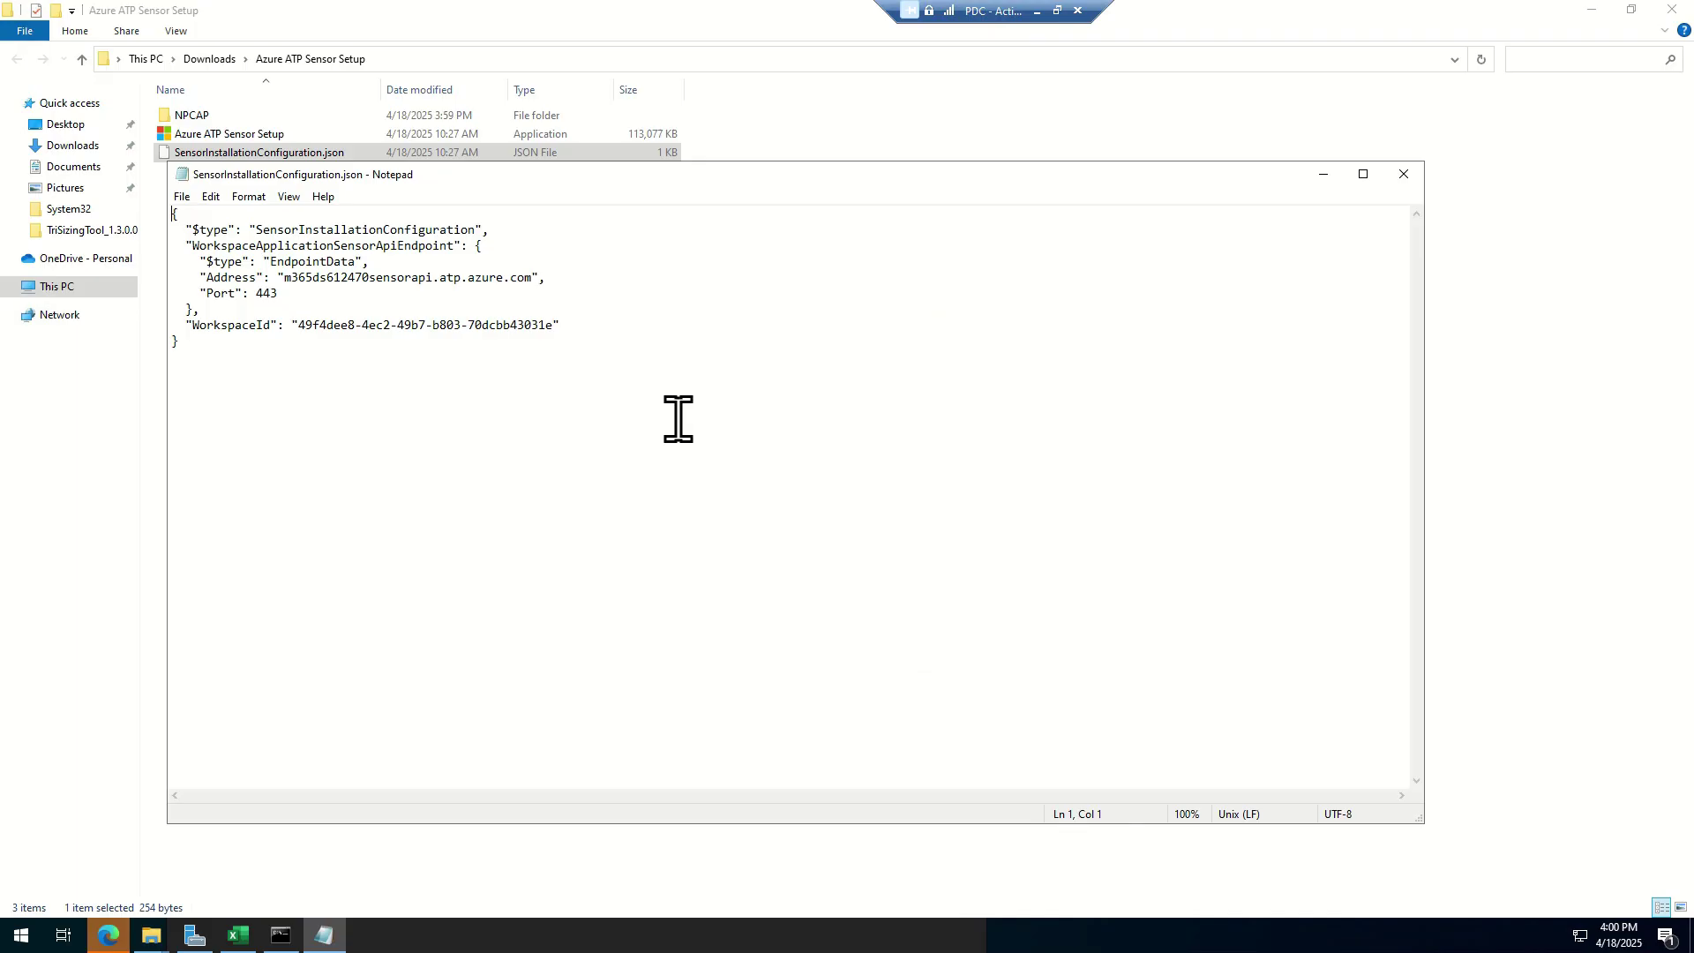
# - Examine the sensor API endpoint address, port and workspace ID in the installation configuration file
pyautogui.click(365, 453)
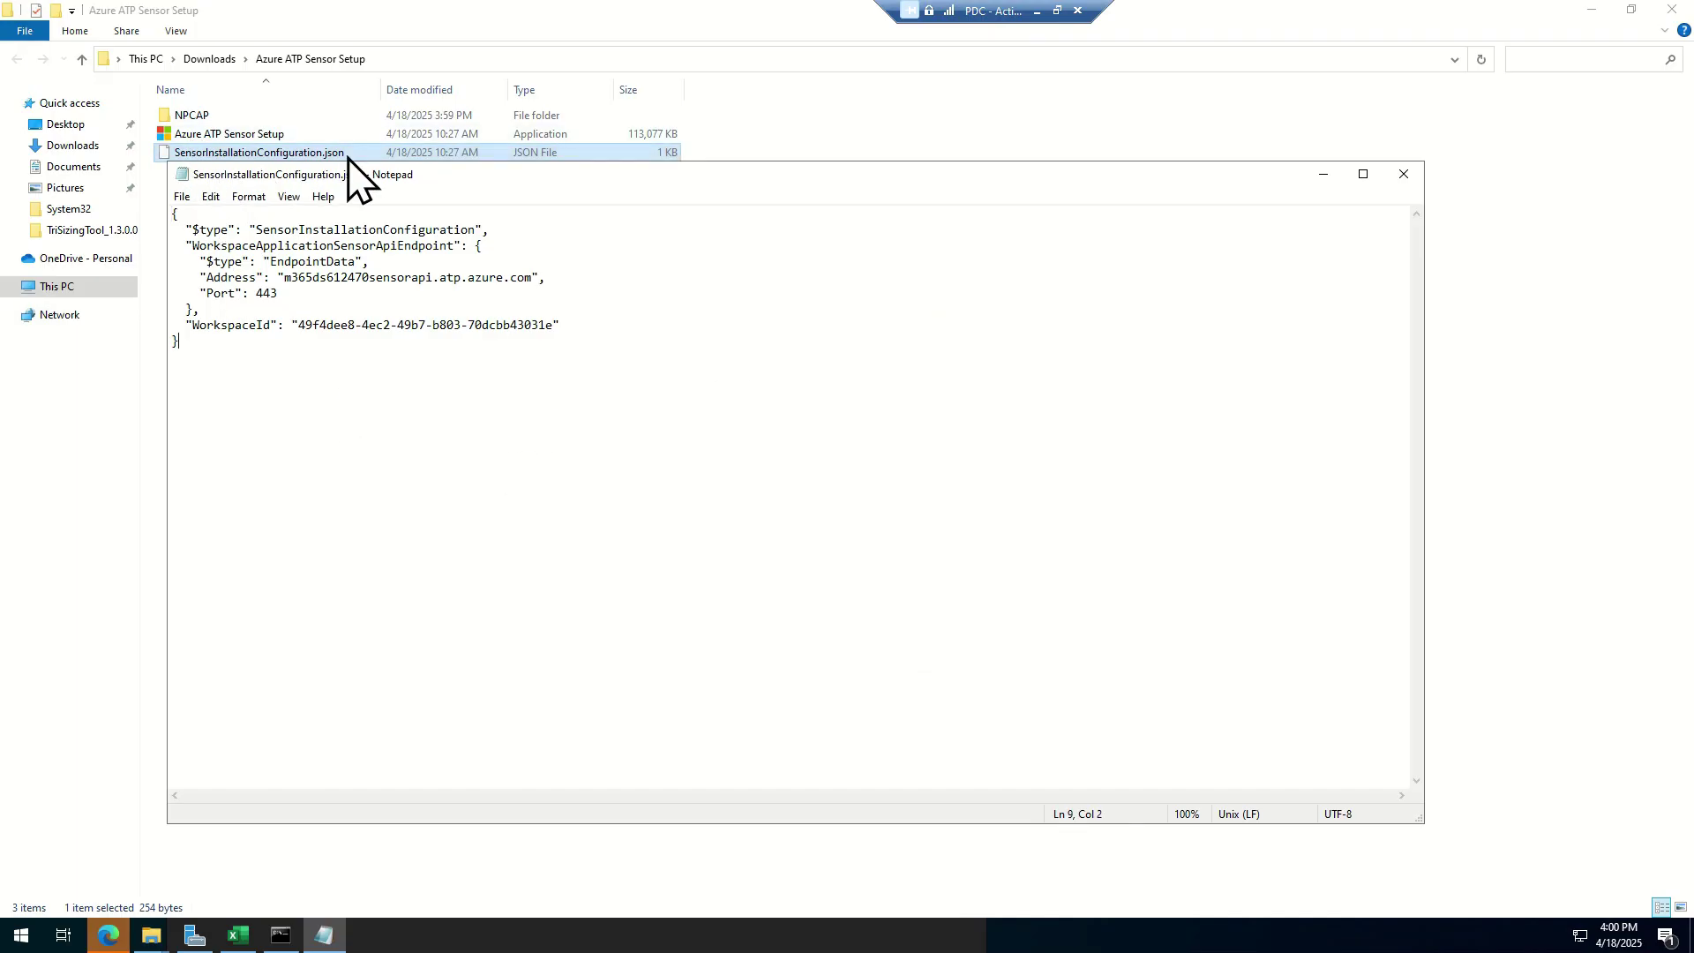
pyautogui.moveTo(233, 278); pyautogui.dragTo(609, 299)
pyautogui.click(569, 521)
pyautogui.moveTo(468, 324); pyautogui.dragTo(143, 321)
pyautogui.click(462, 530)
pyautogui.moveTo(250, 278); pyautogui.dragTo(560, 303)
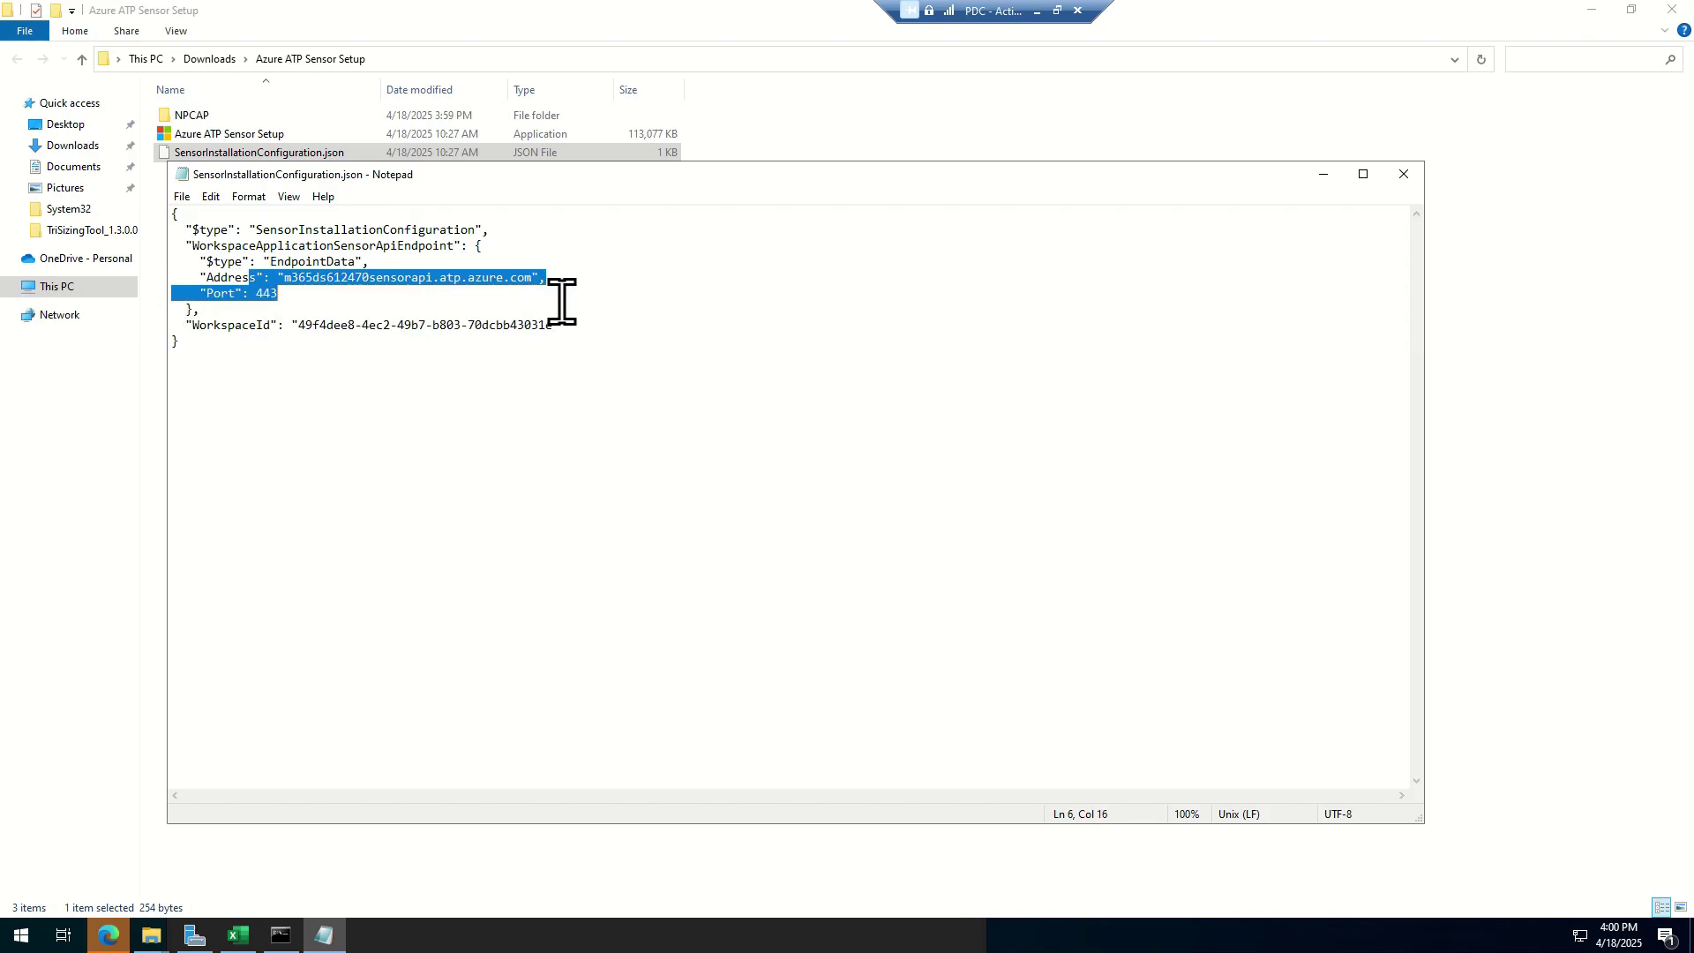
pyautogui.click(278, 356)
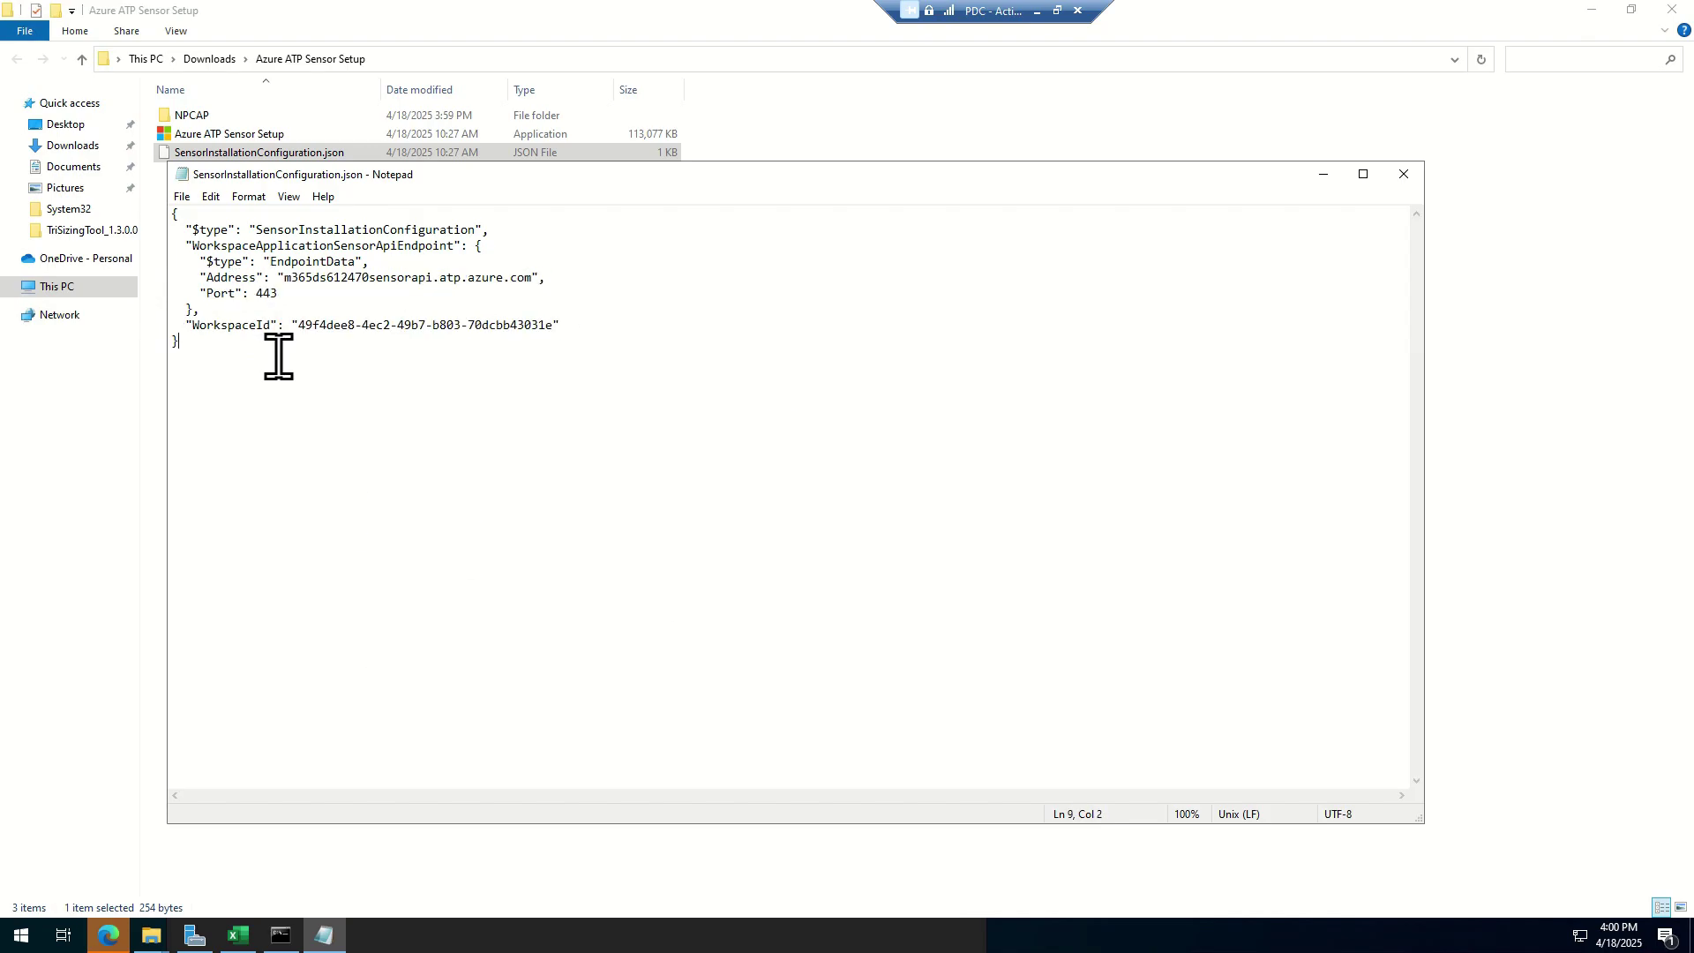
pyautogui.moveTo(244, 279); pyautogui.dragTo(615, 271)
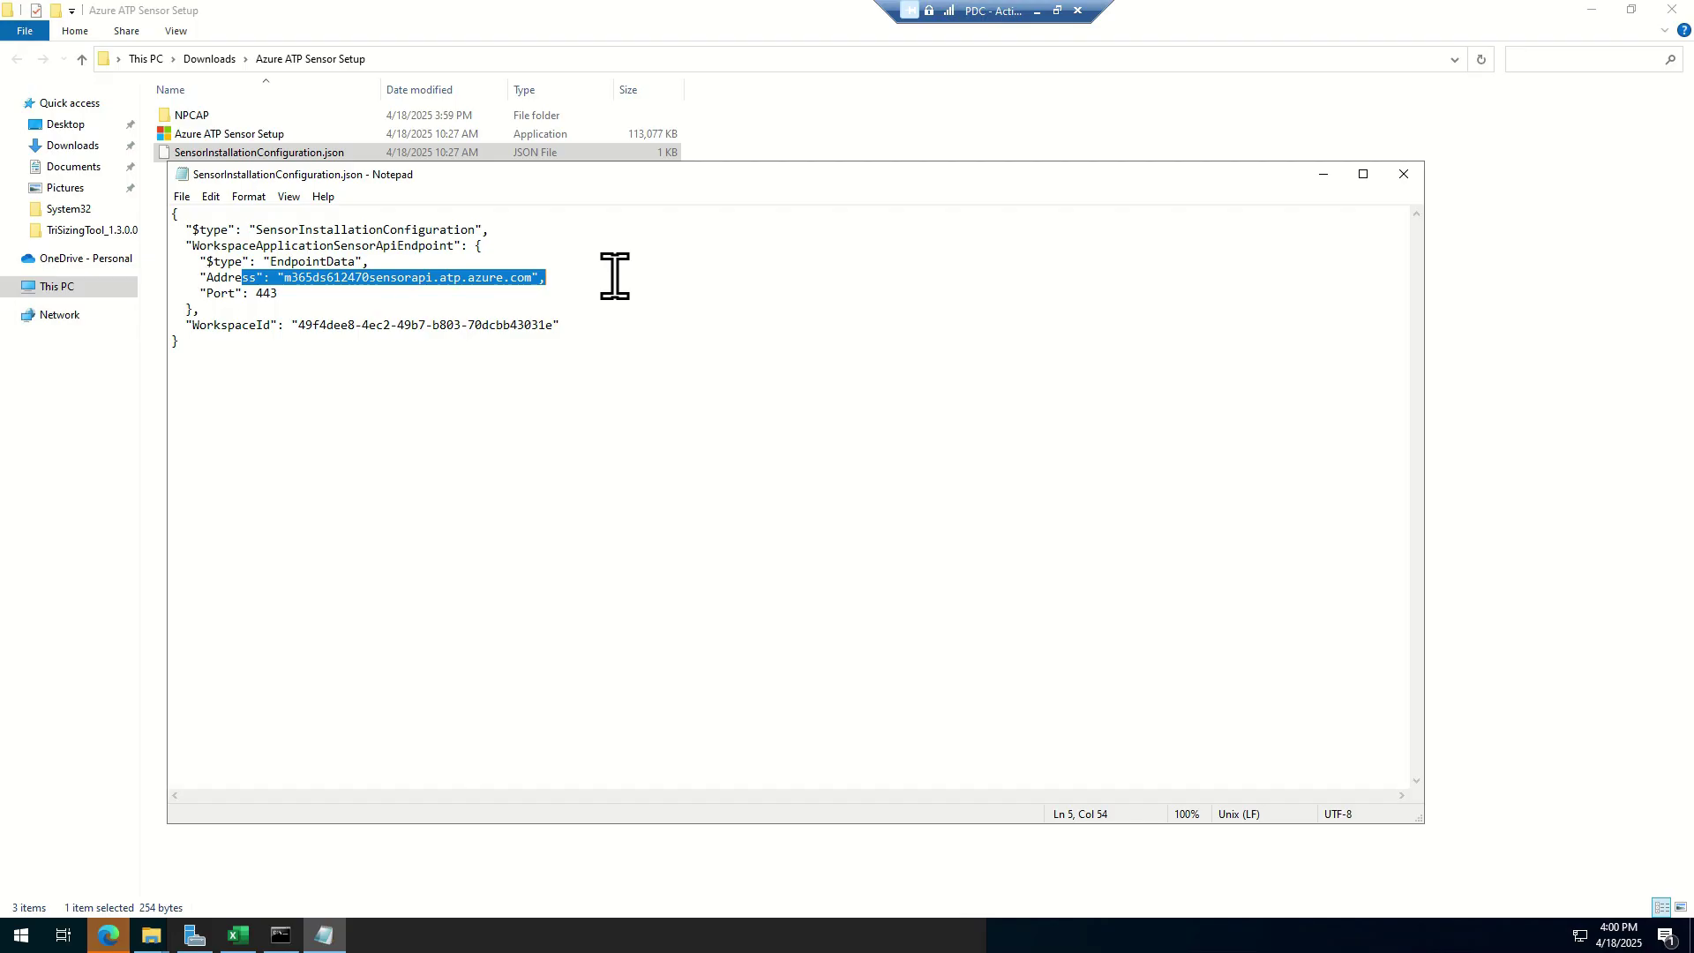
pyautogui.click(627, 419)
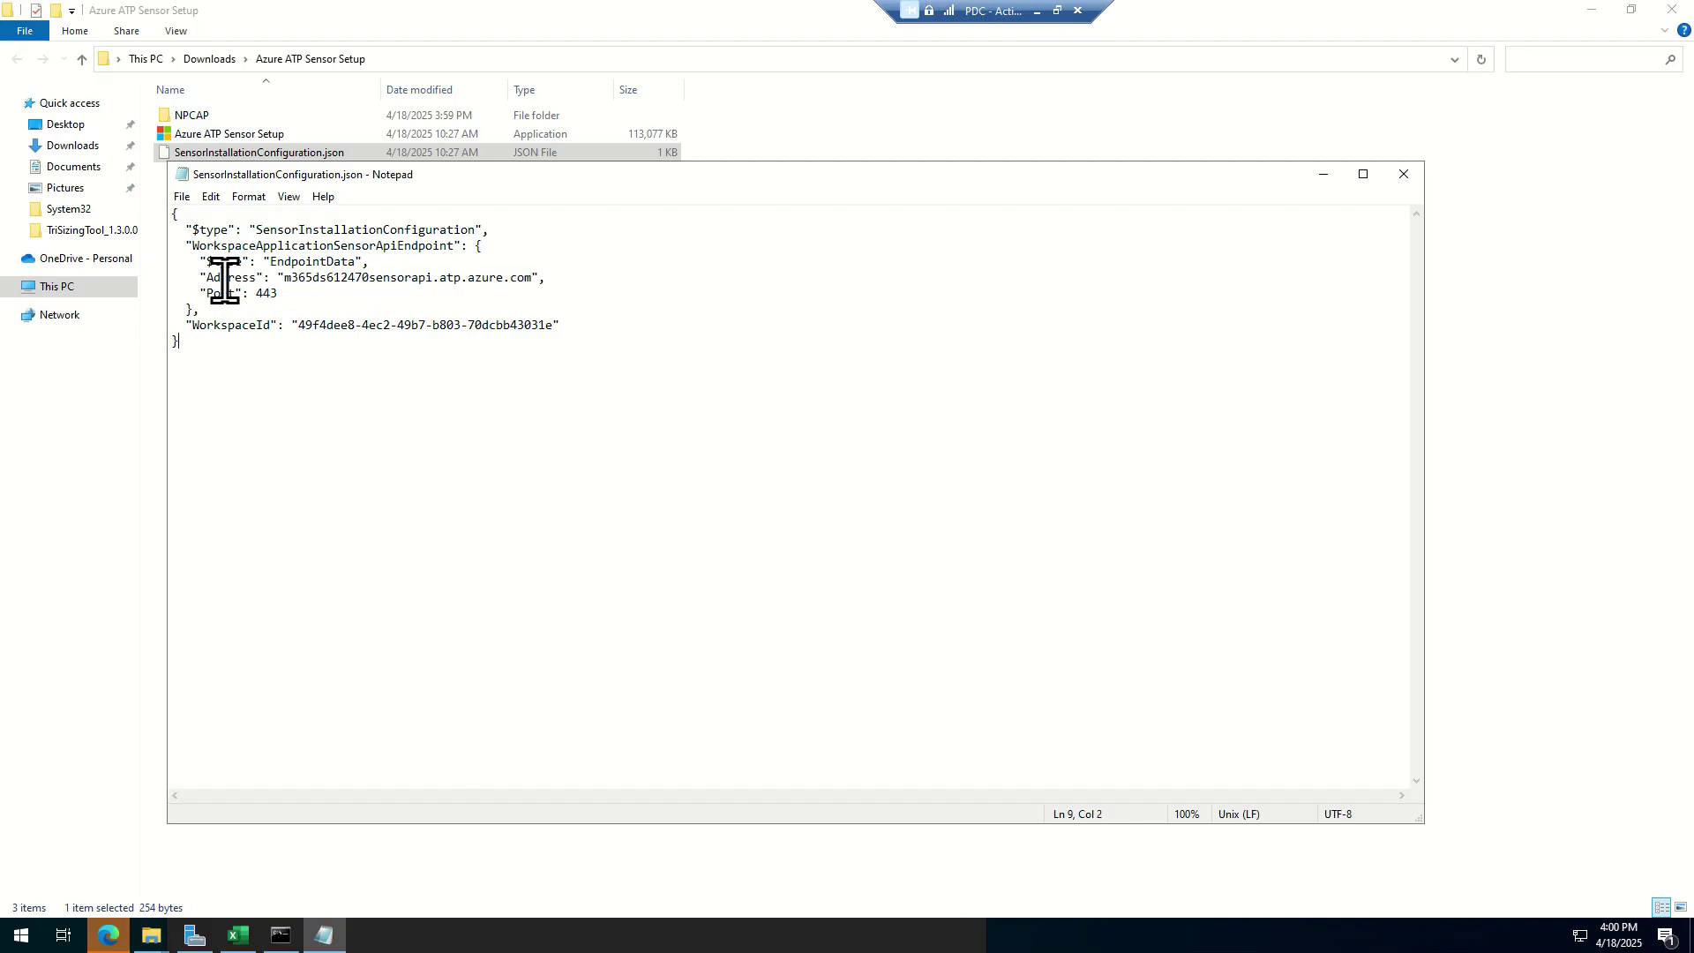
# - Close the sensor configuration file and check the contents of the NPCAP folder before returning to the Azure ATP Sensor Setup folder
pyautogui.moveTo(250, 277); pyautogui.dragTo(639, 300)
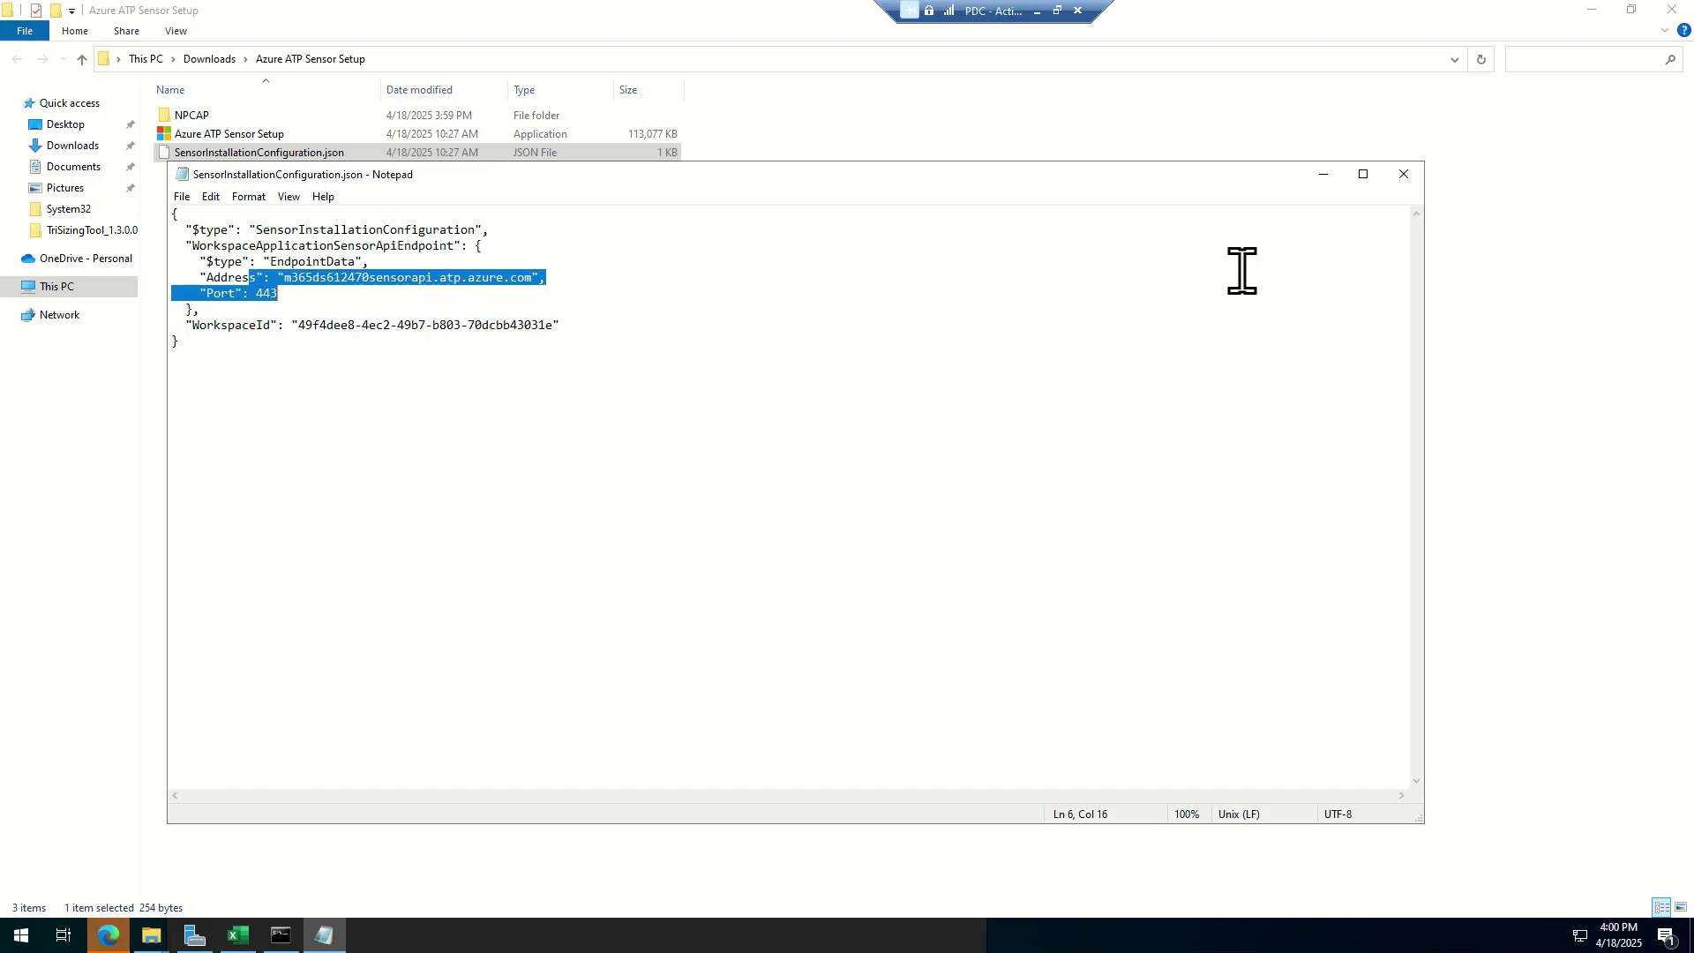
pyautogui.click(1394, 176)
pyautogui.click(227, 117)
pyautogui.press('Return')
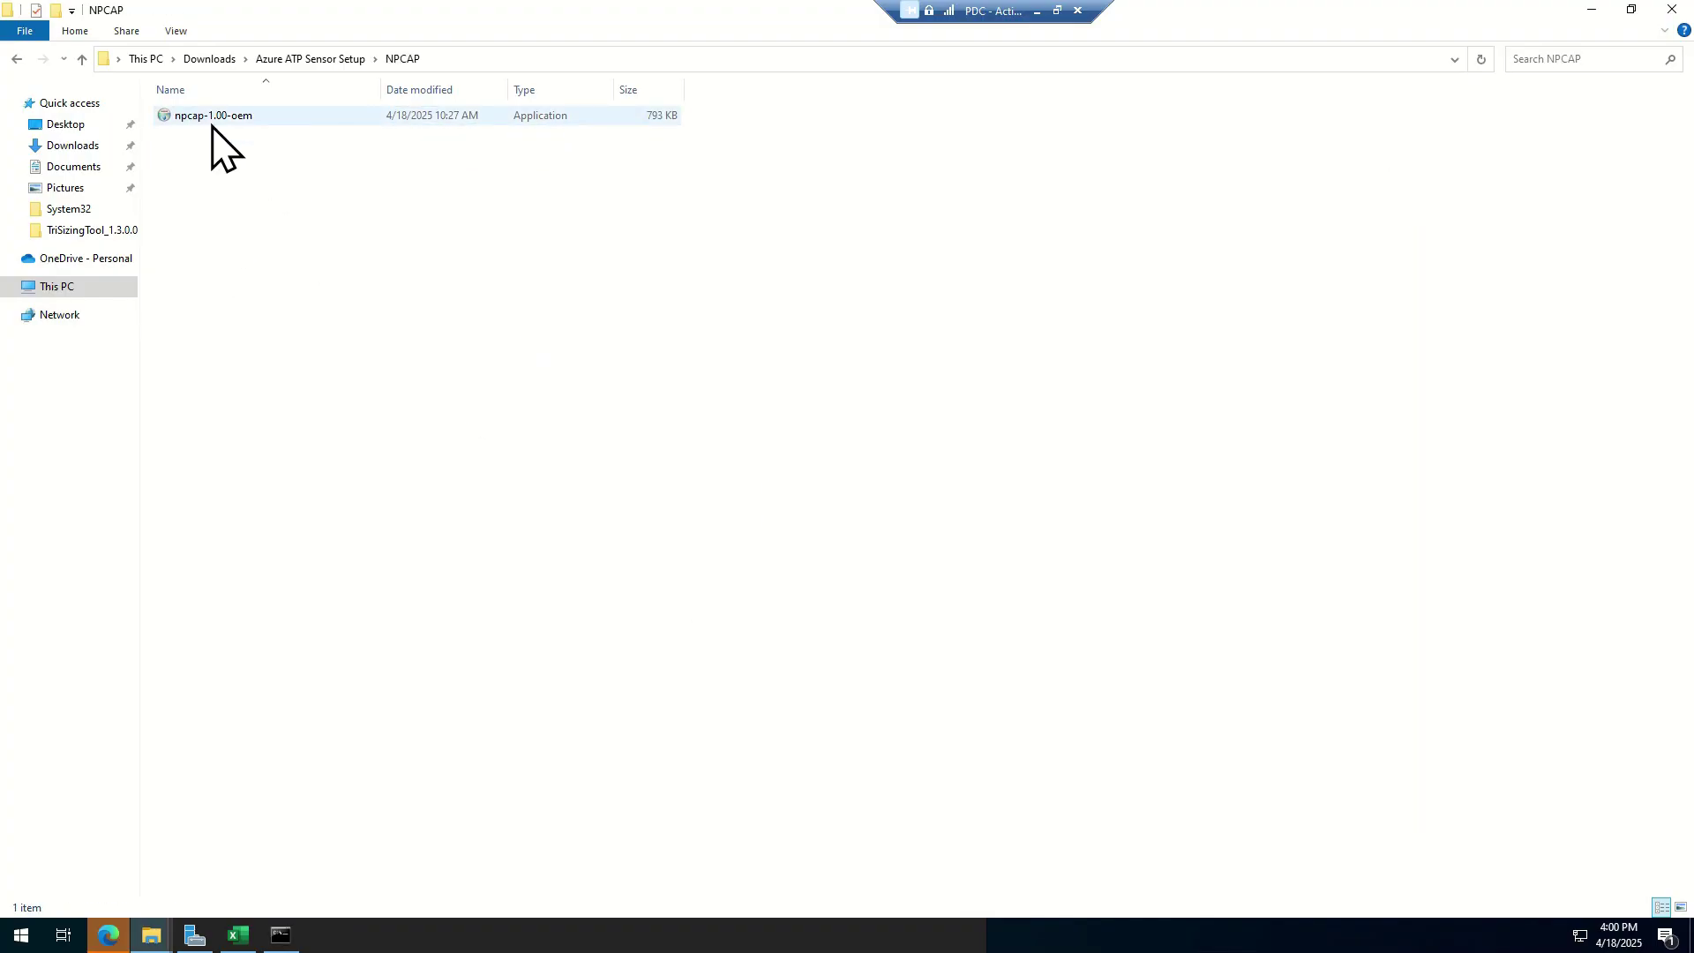
pyautogui.click(337, 60)
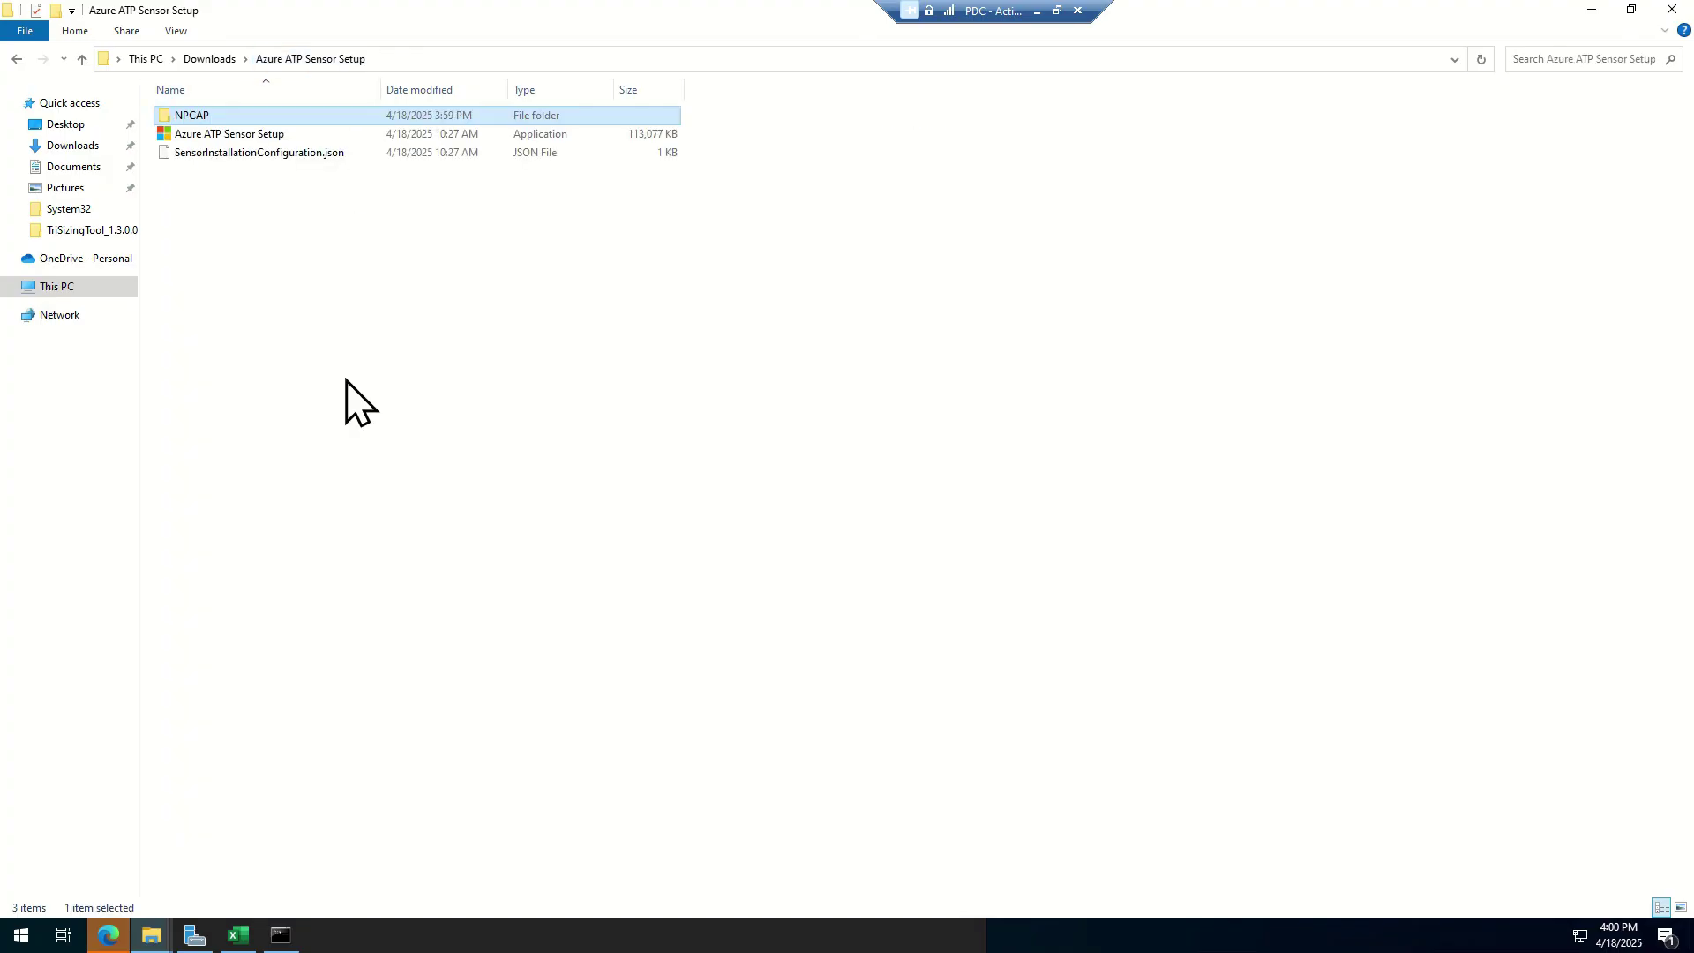
pyautogui.click(389, 508)
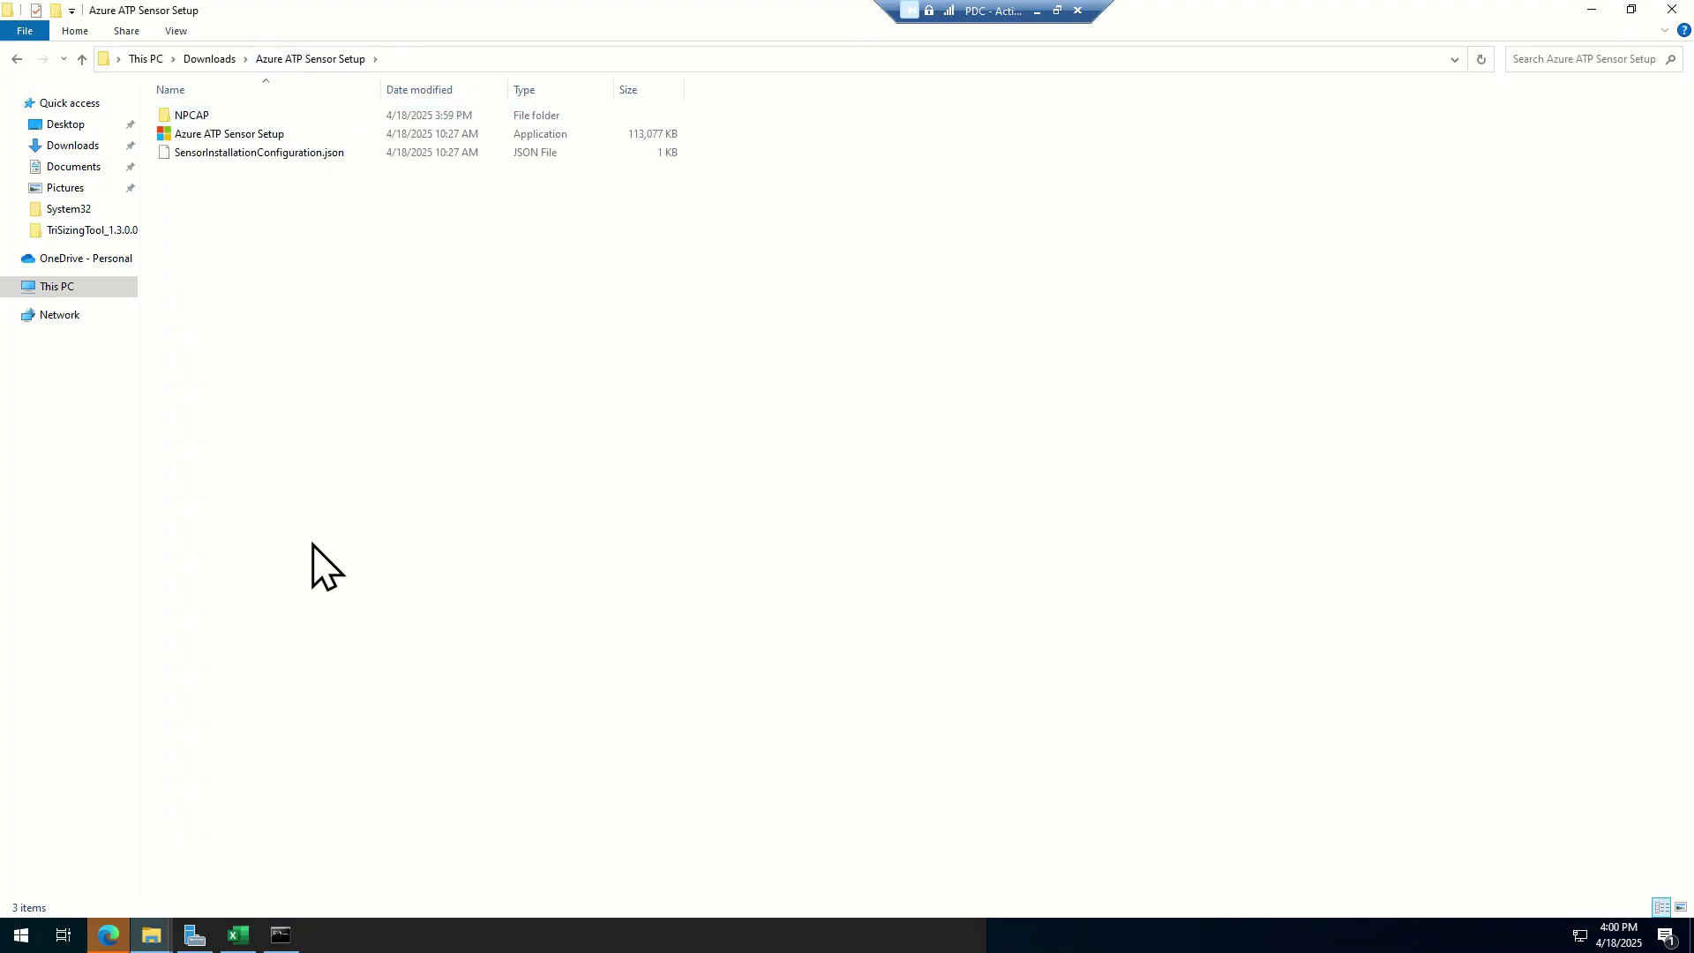
# - Check the .NET Framework entries among the server's features in Server Manager's Add Roles and Features Wizard, without installing anything
pyautogui.click(208, 940)
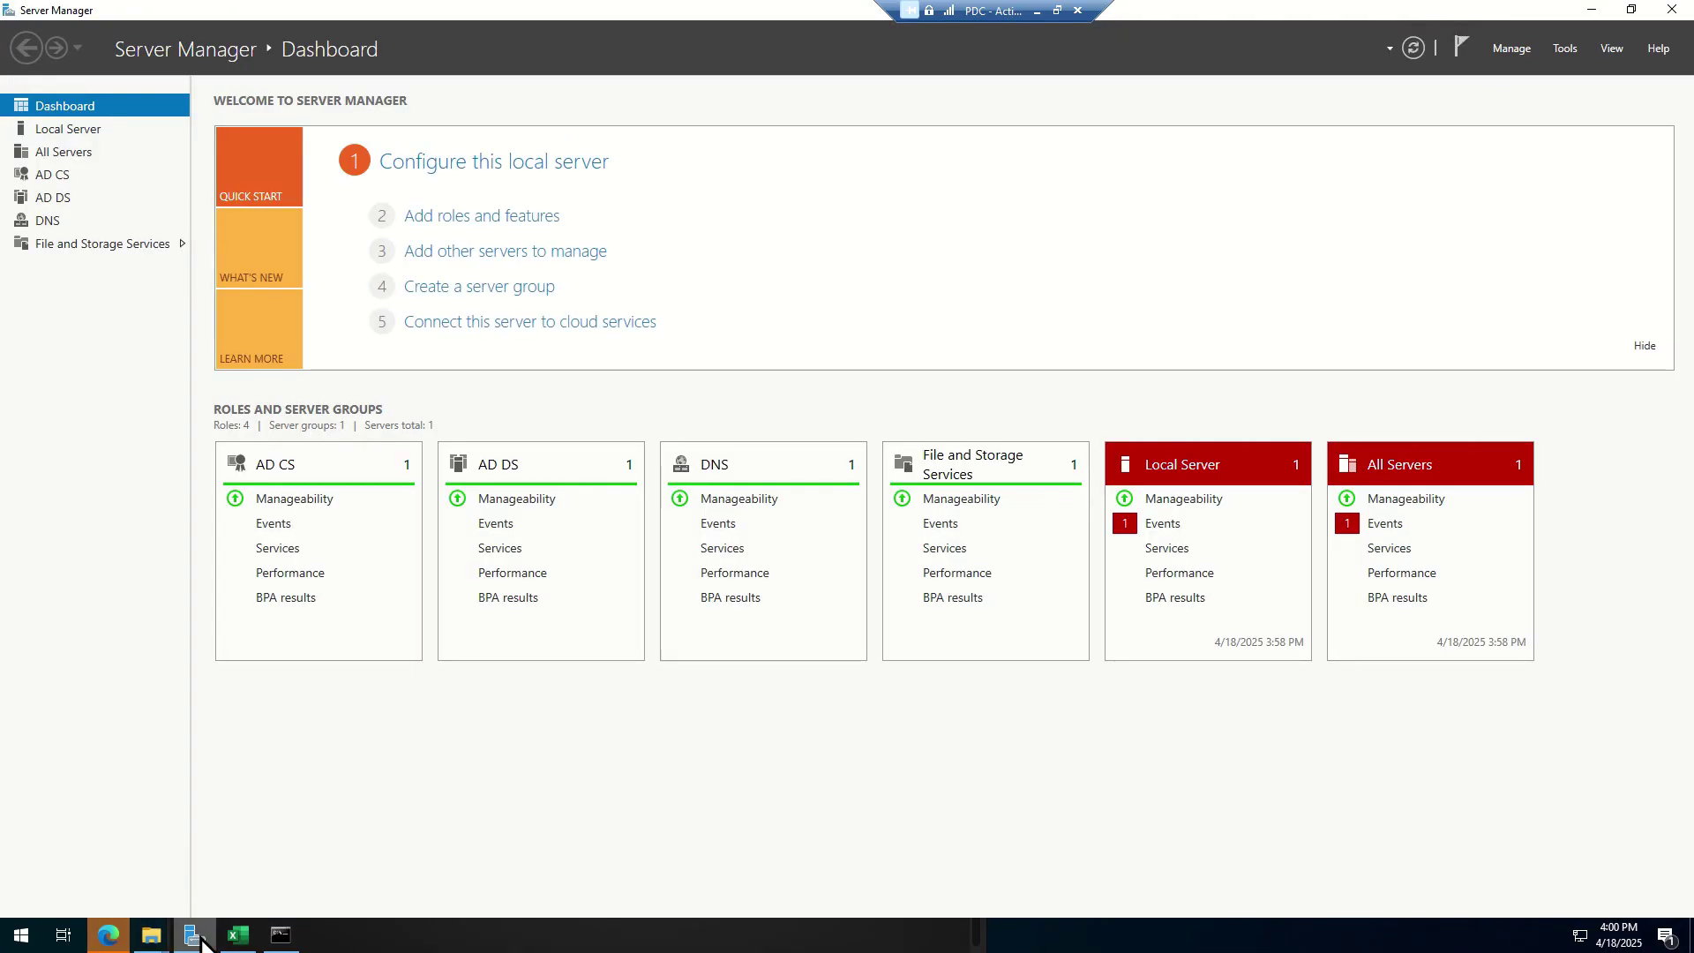
pyautogui.click(1565, 51)
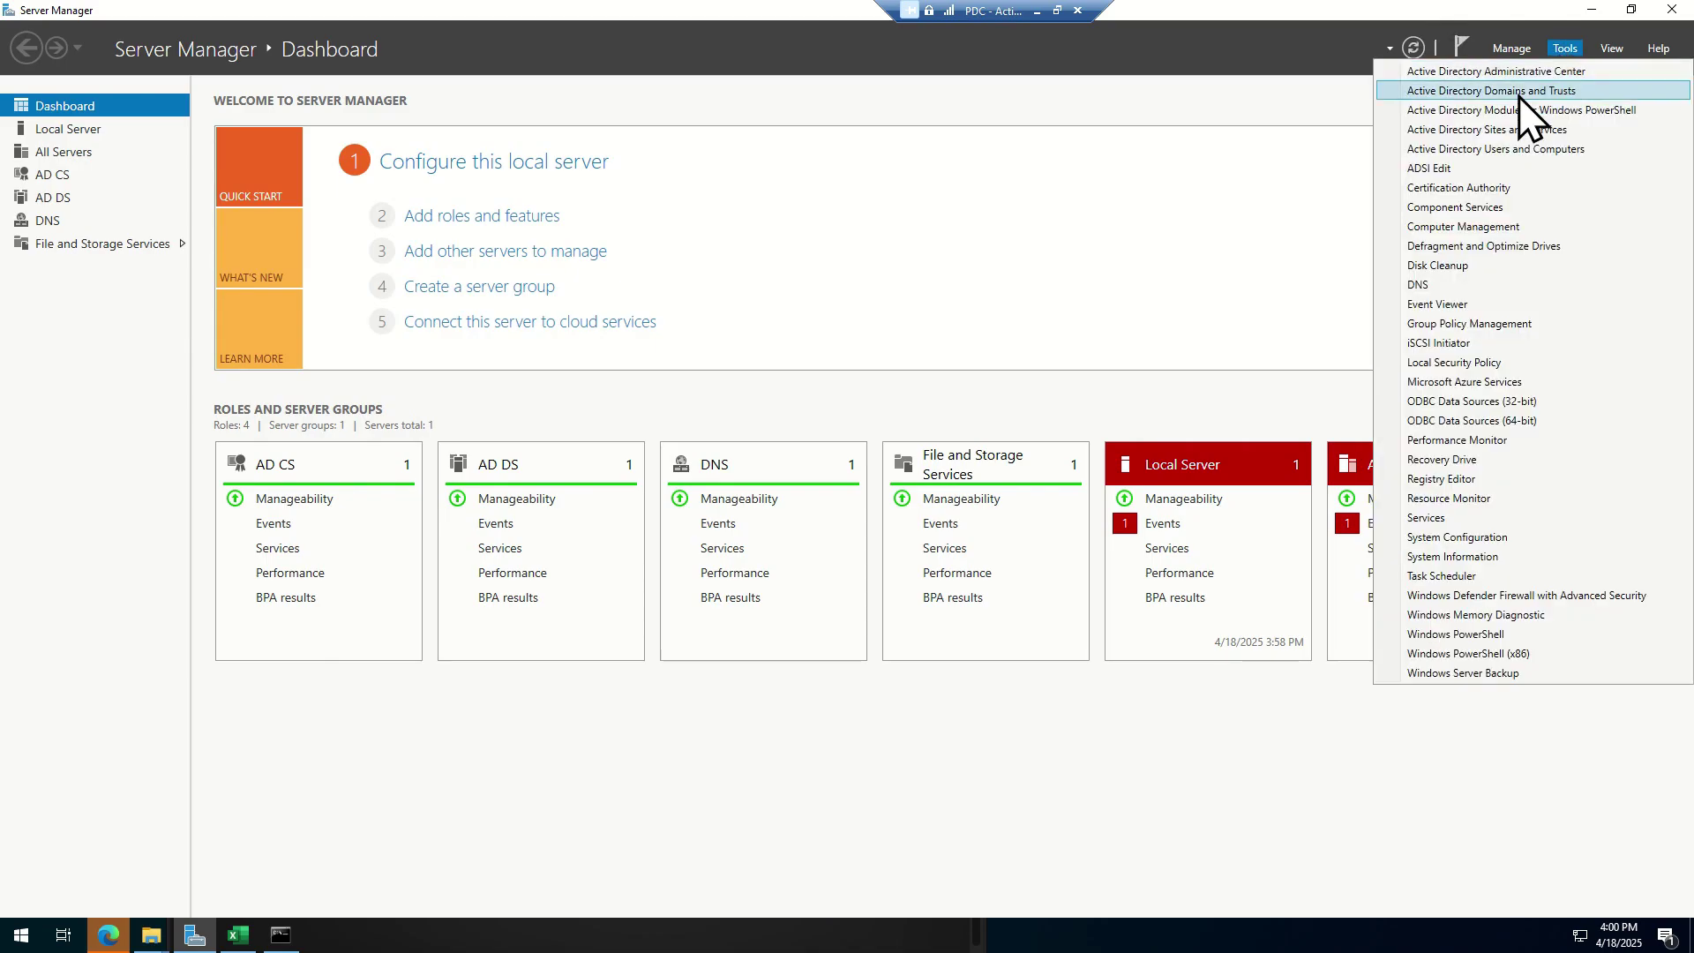
pyautogui.click(1511, 51)
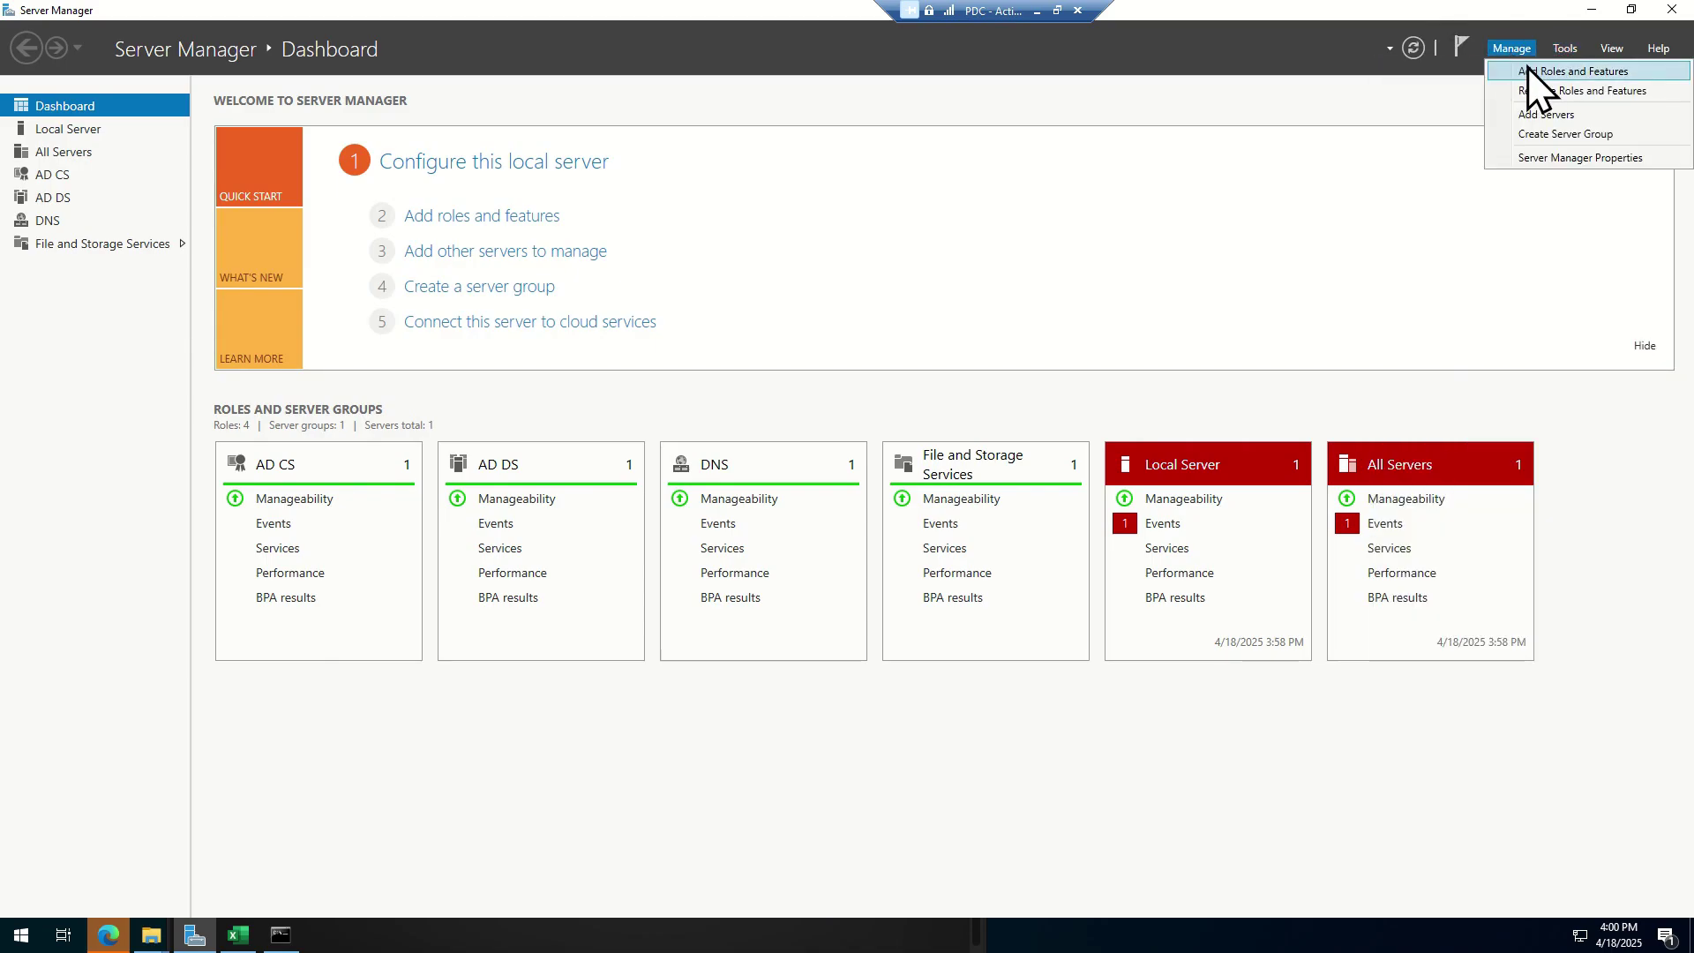
pyautogui.click(1527, 67)
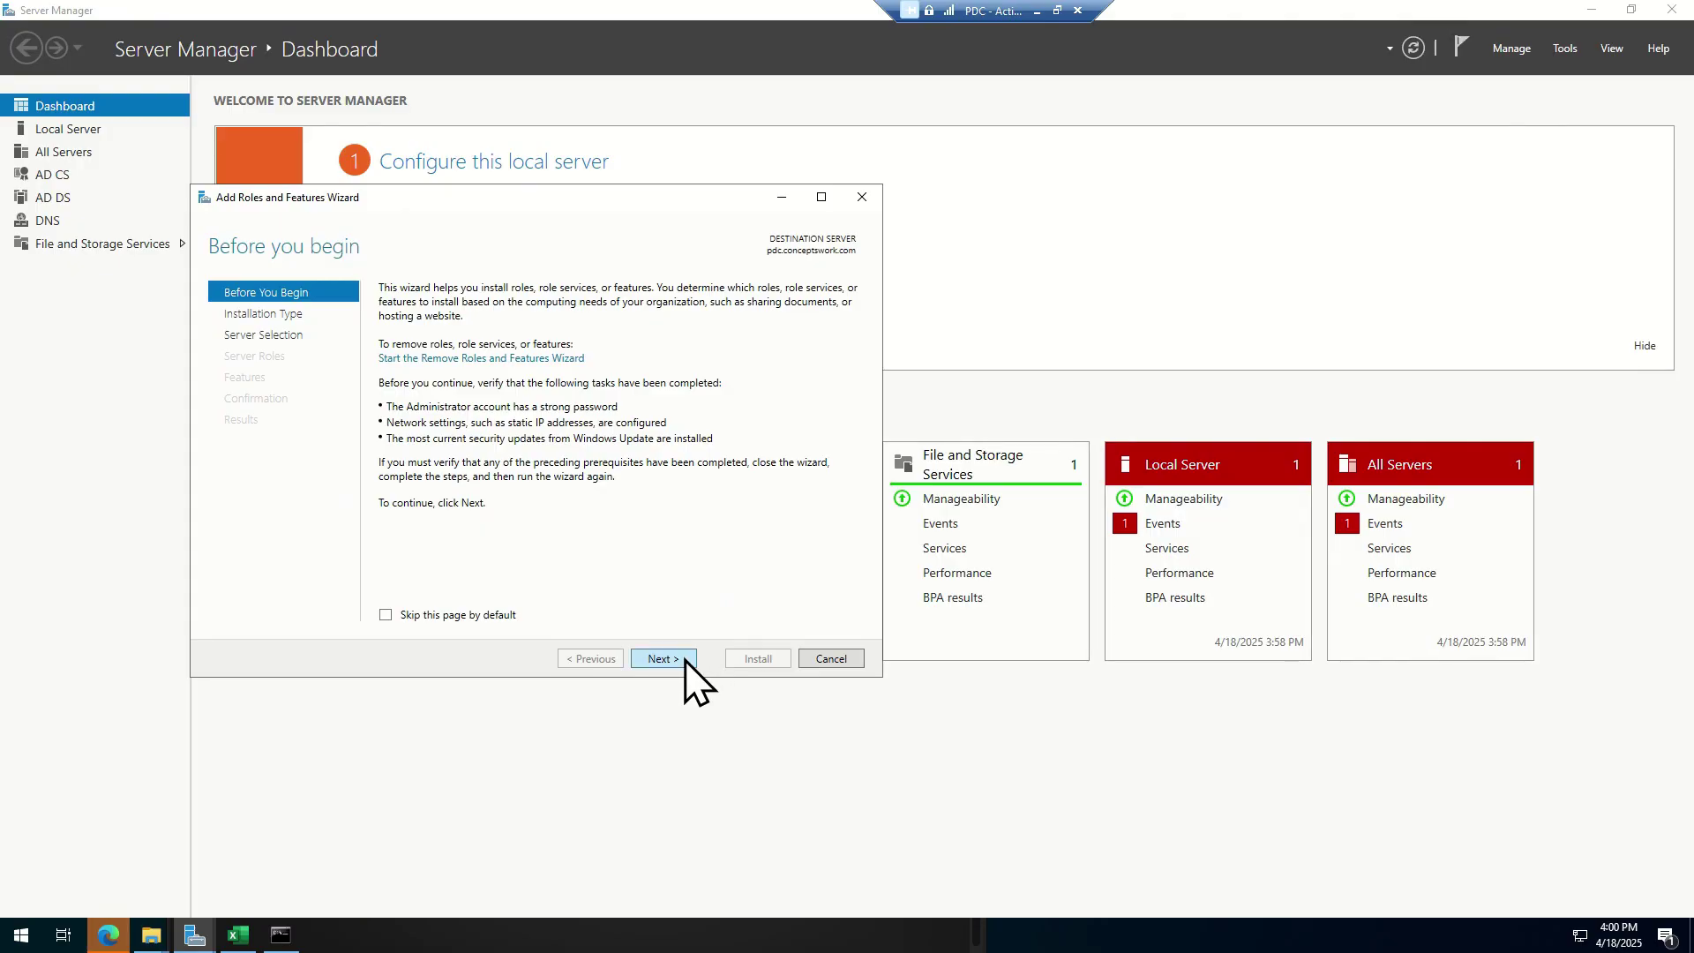
pyautogui.click(685, 659)
pyautogui.click(674, 665)
pyautogui.click(673, 667)
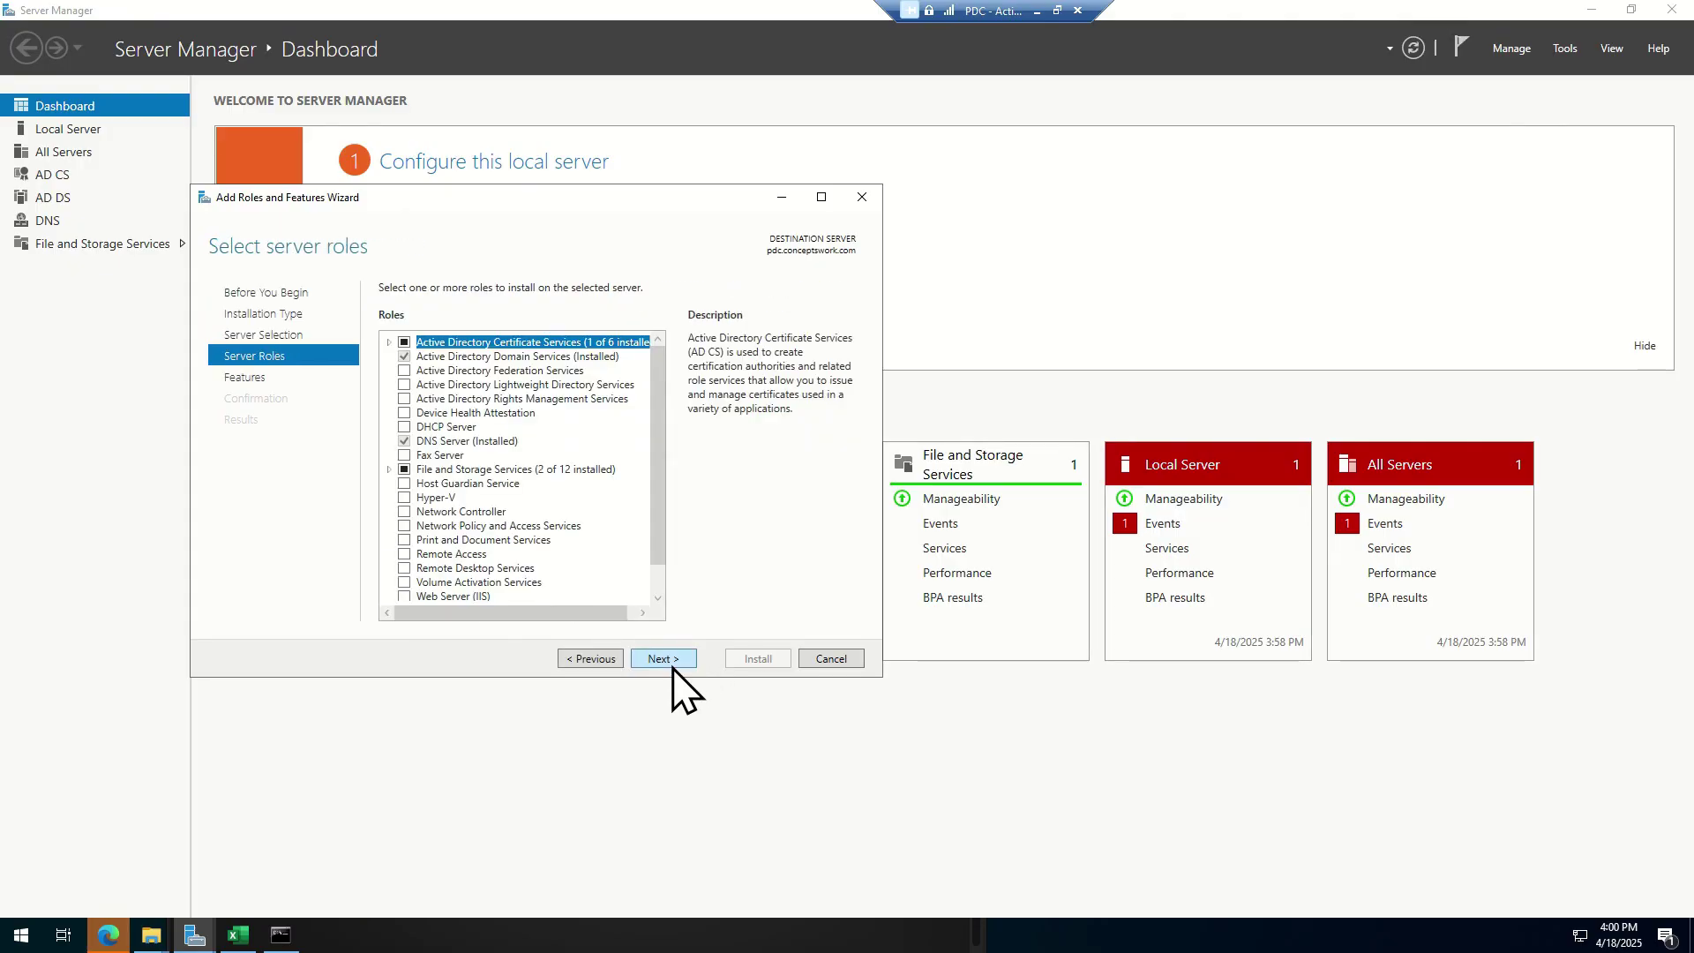
pyautogui.click(672, 668)
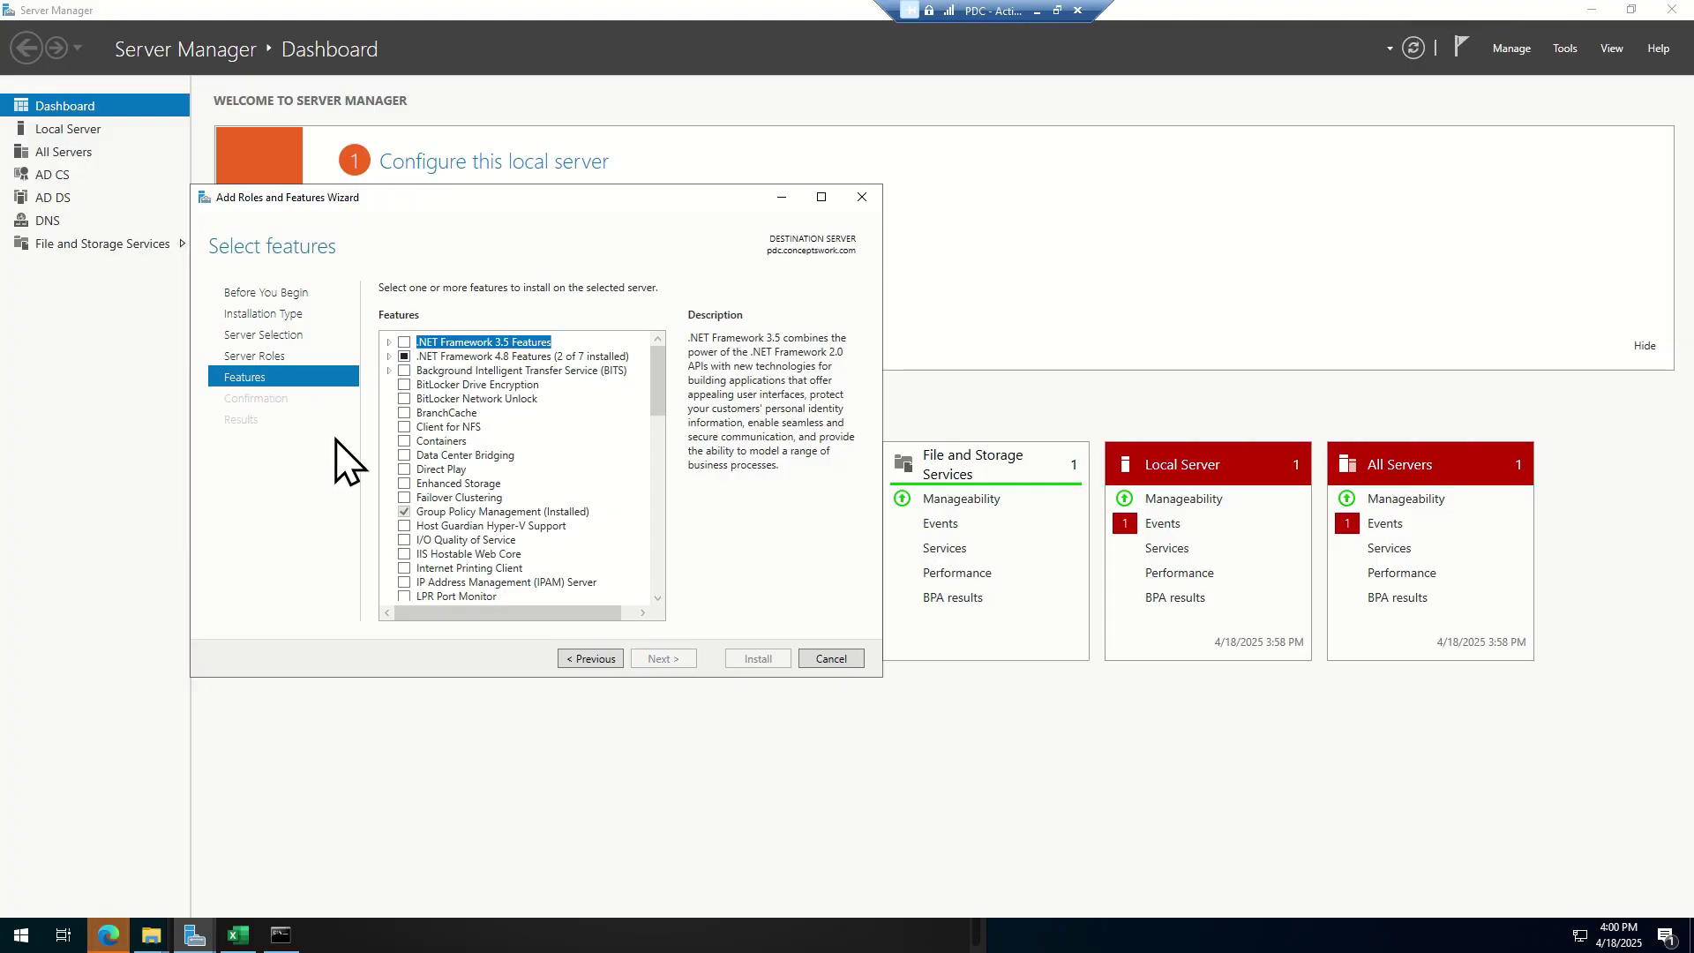
pyautogui.click(817, 663)
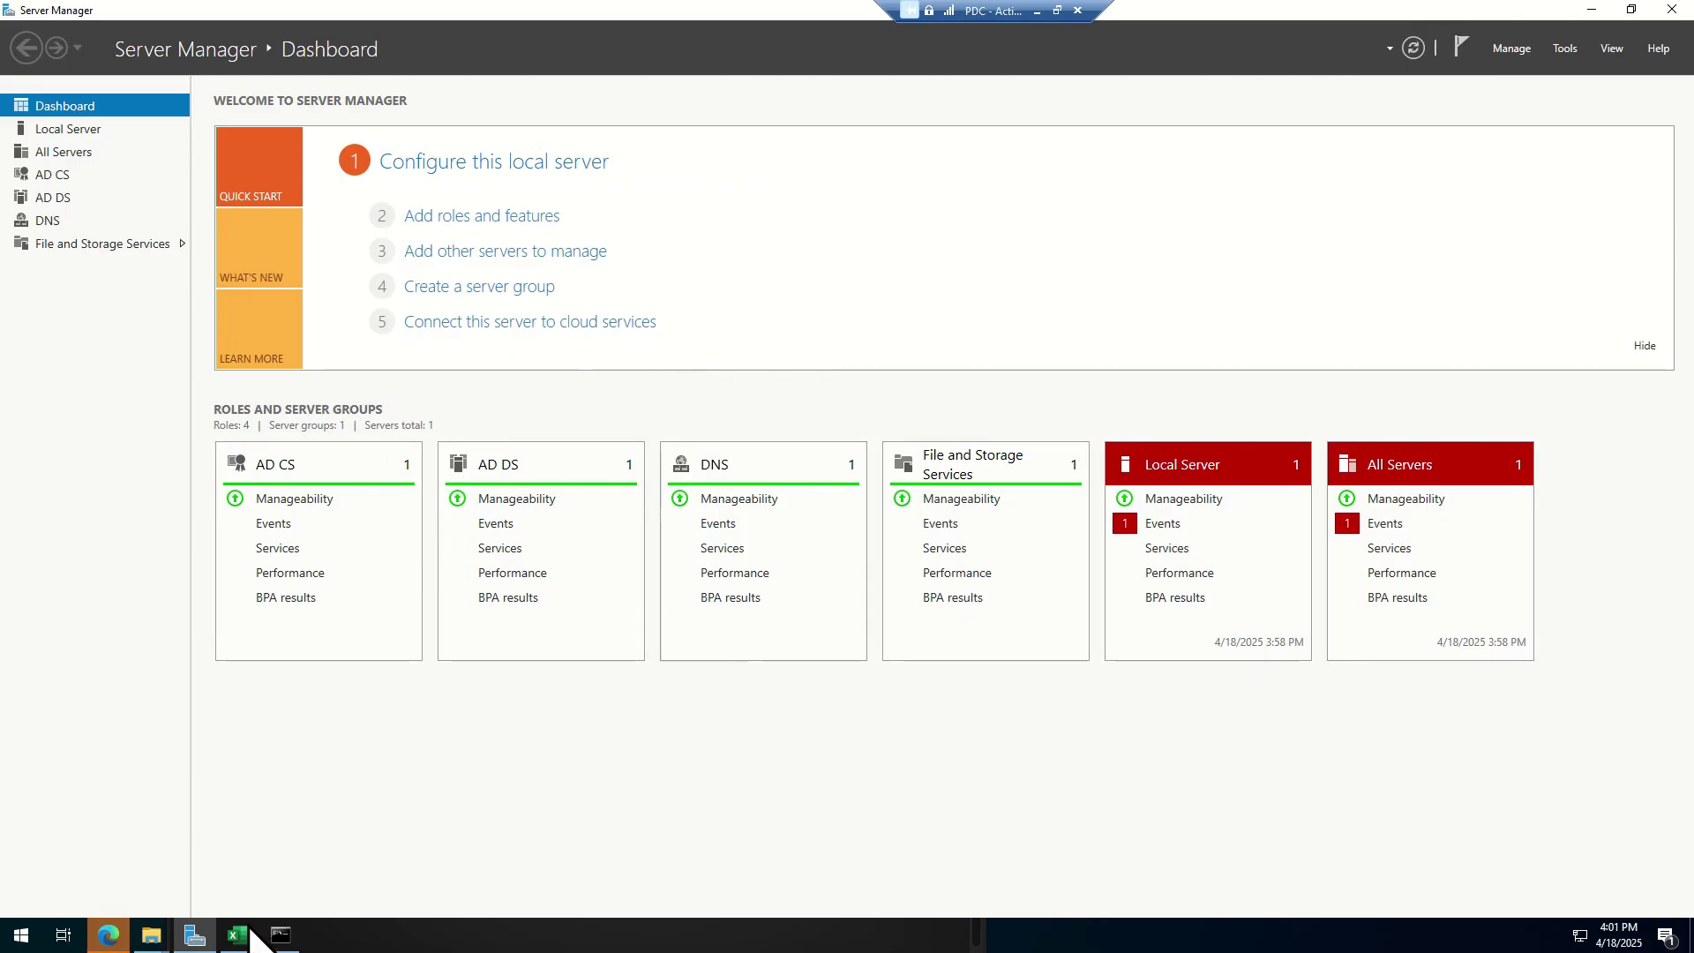
# - Start Azure ATP Sensor Setup from its extracted folder and proceed with English as the language and Sensor as the deployment type
pyautogui.moveTo(152, 934)
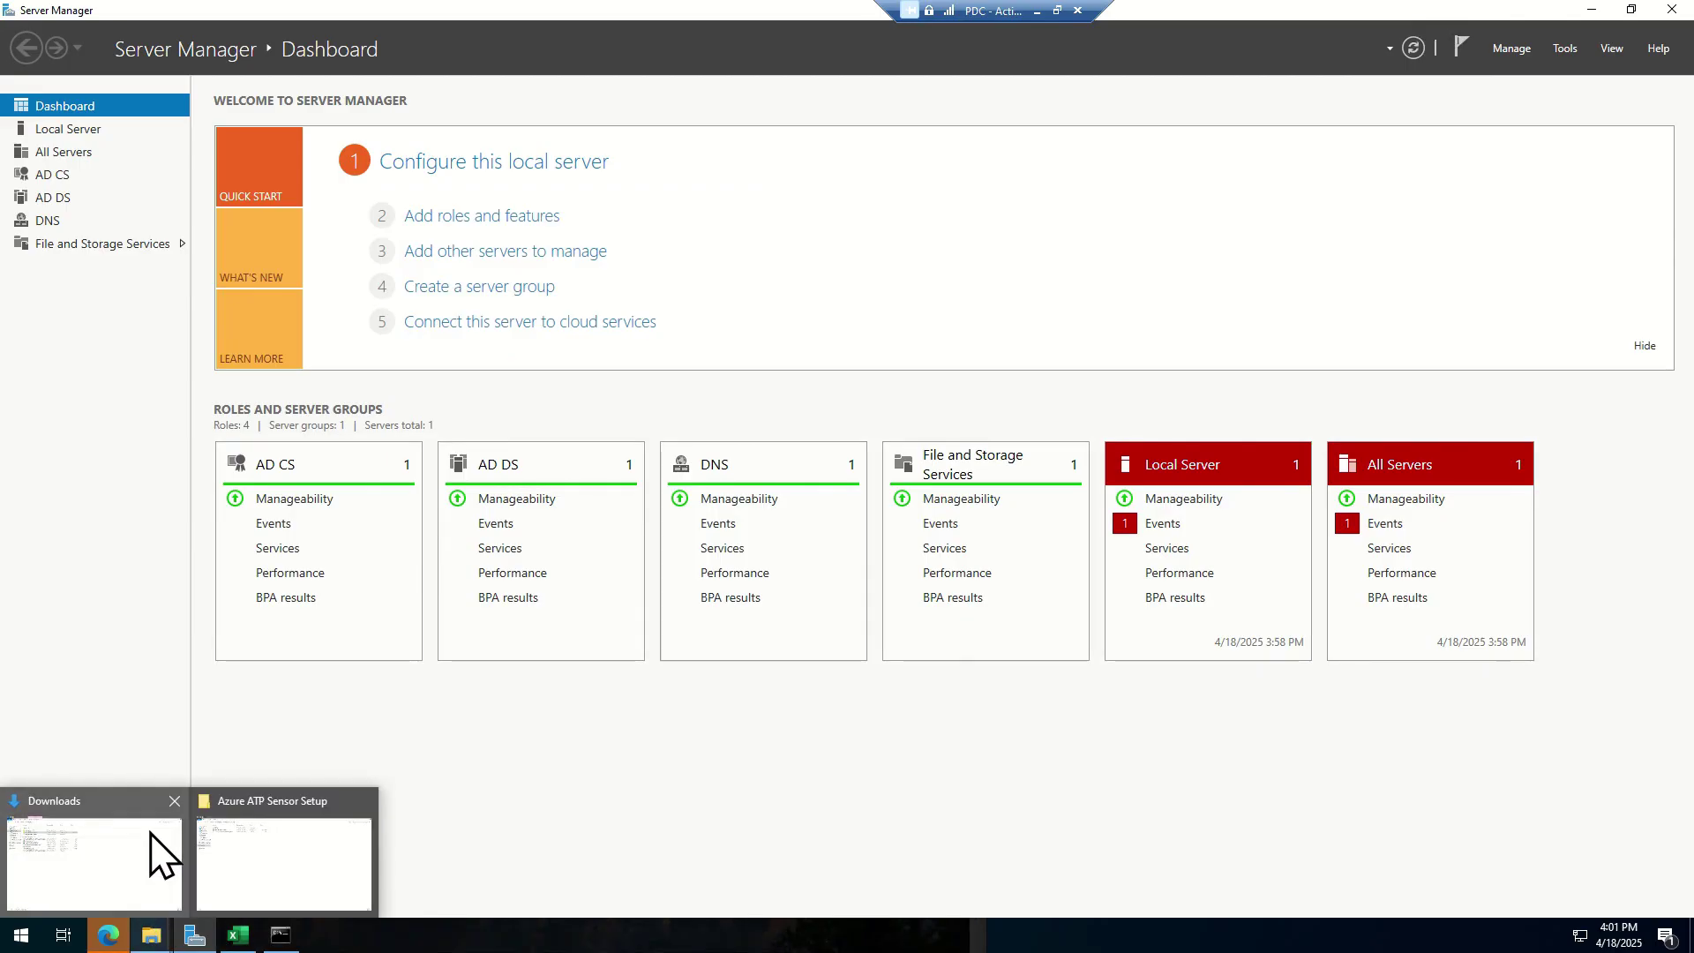
pyautogui.click(336, 866)
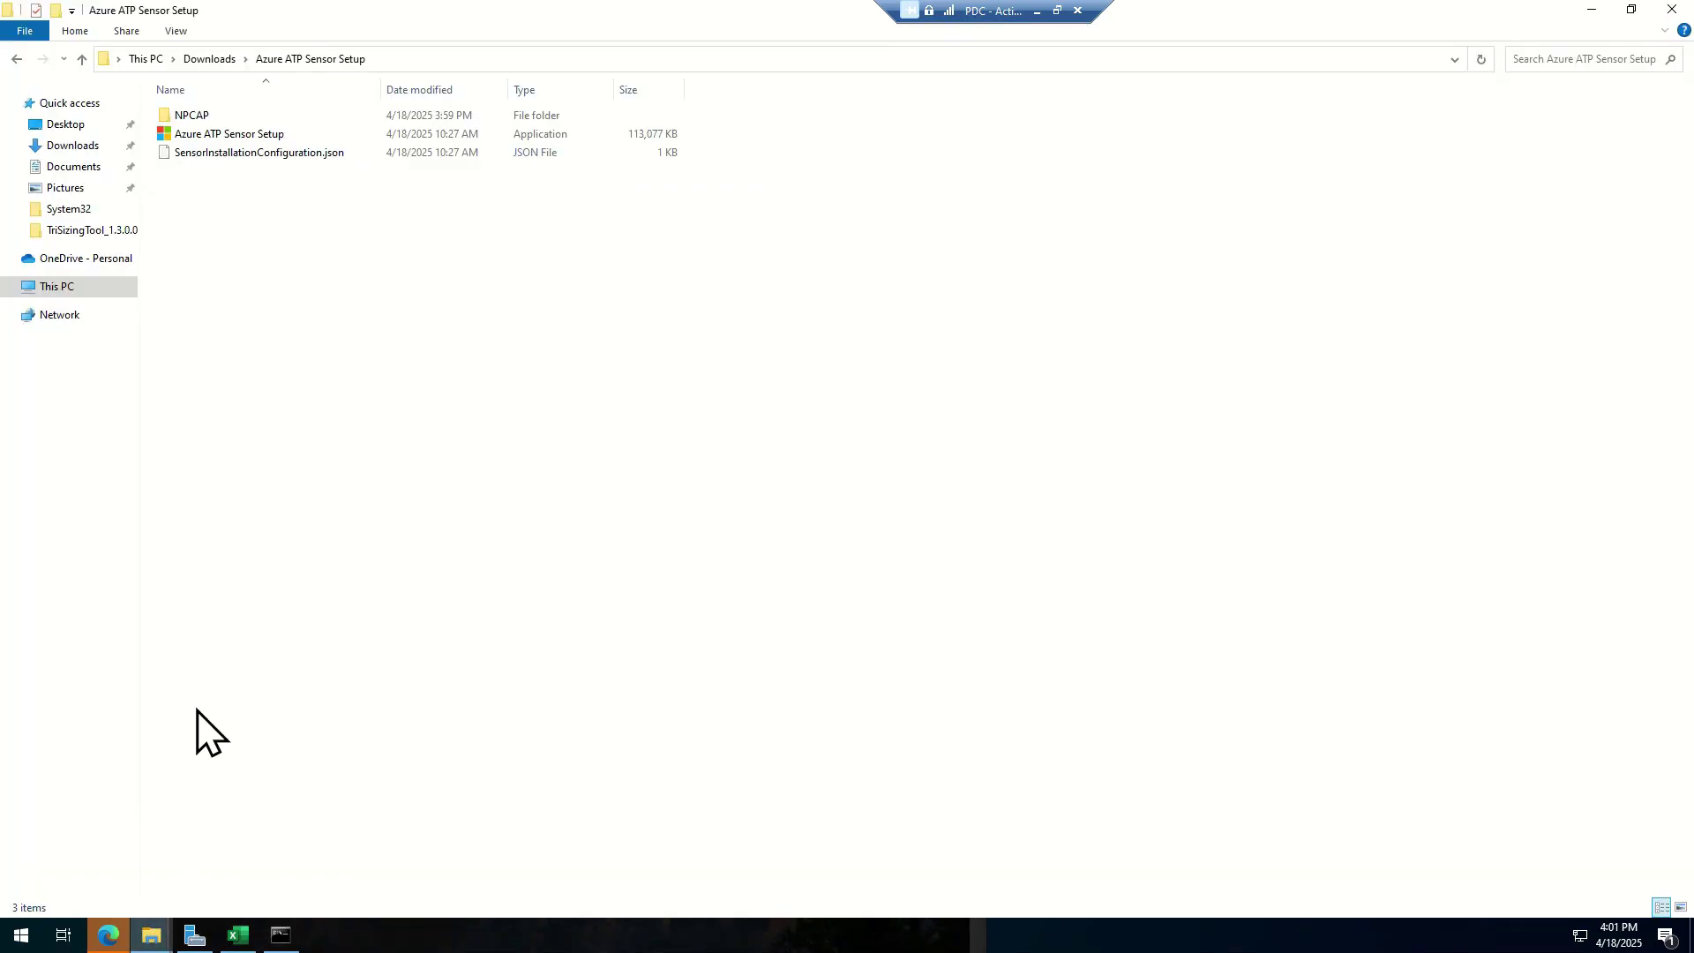
pyautogui.doubleClick(206, 136)
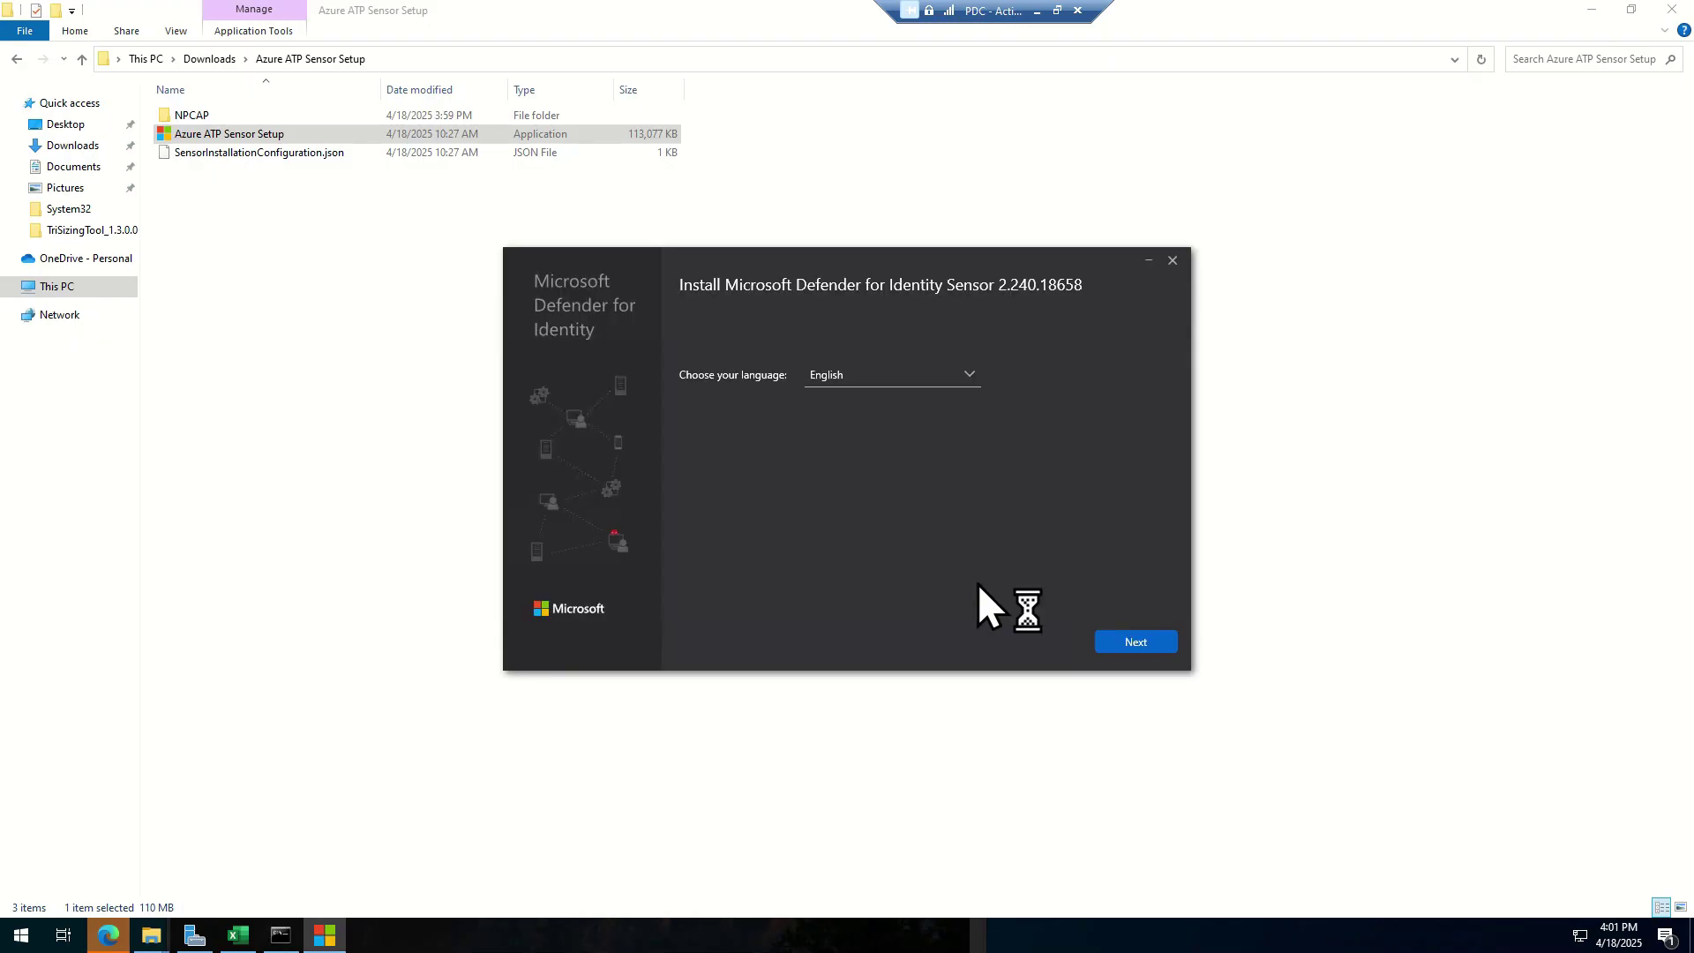
pyautogui.click(1151, 641)
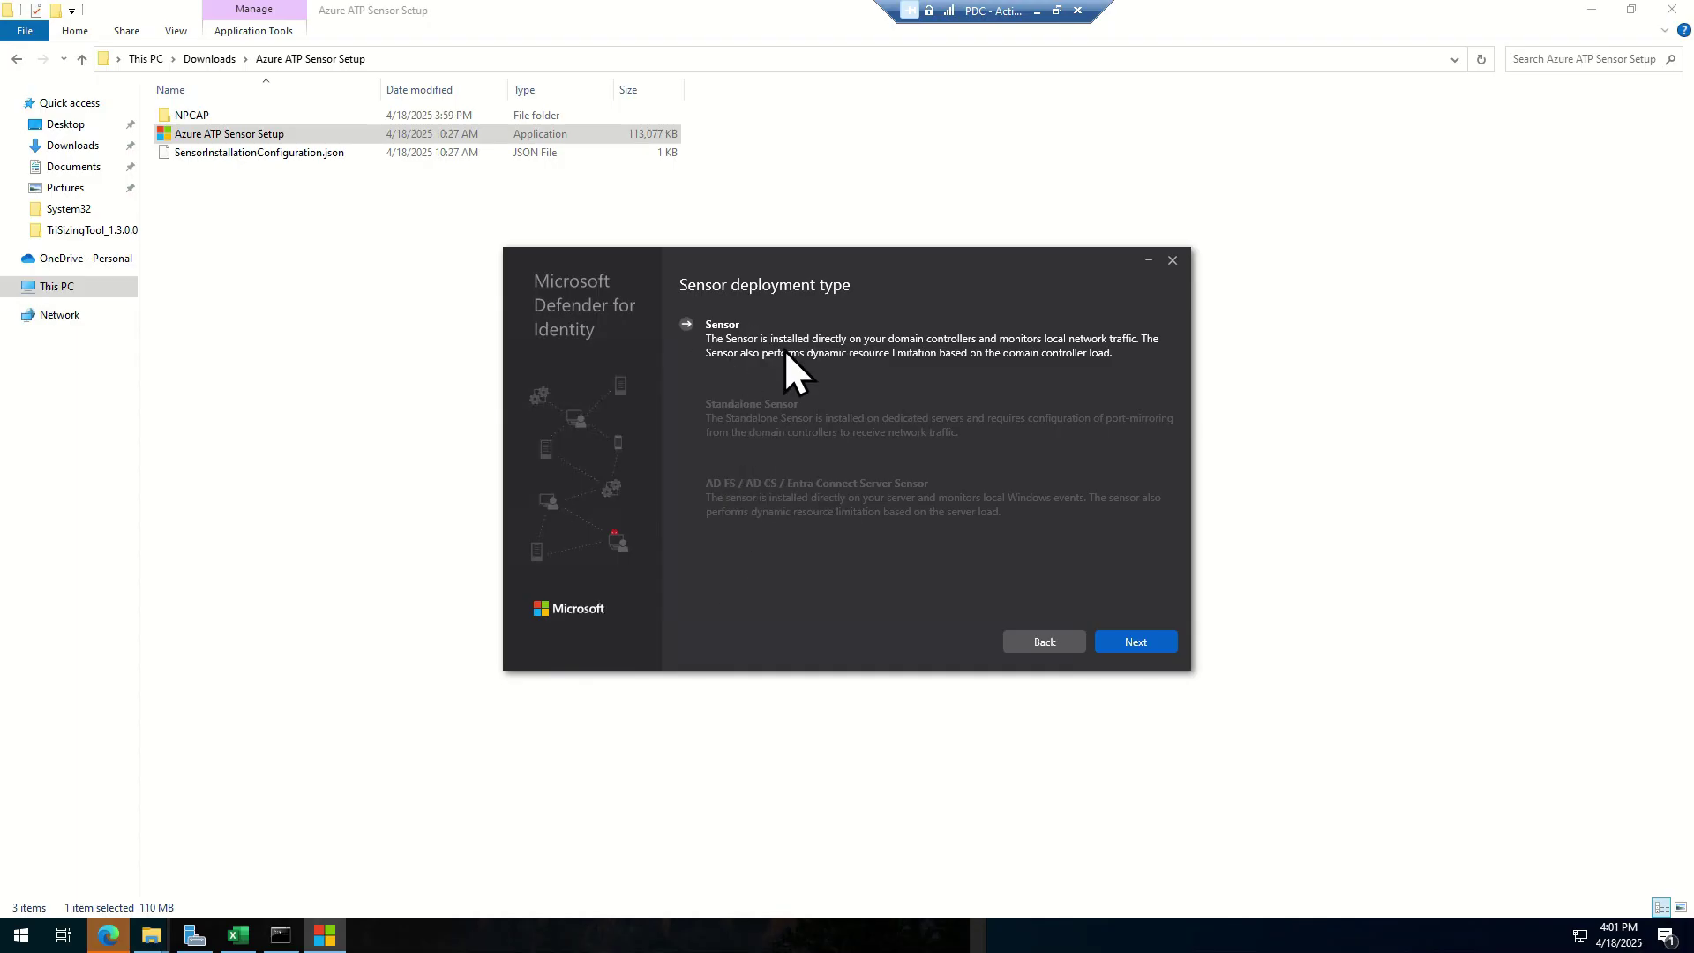
pyautogui.click(1138, 642)
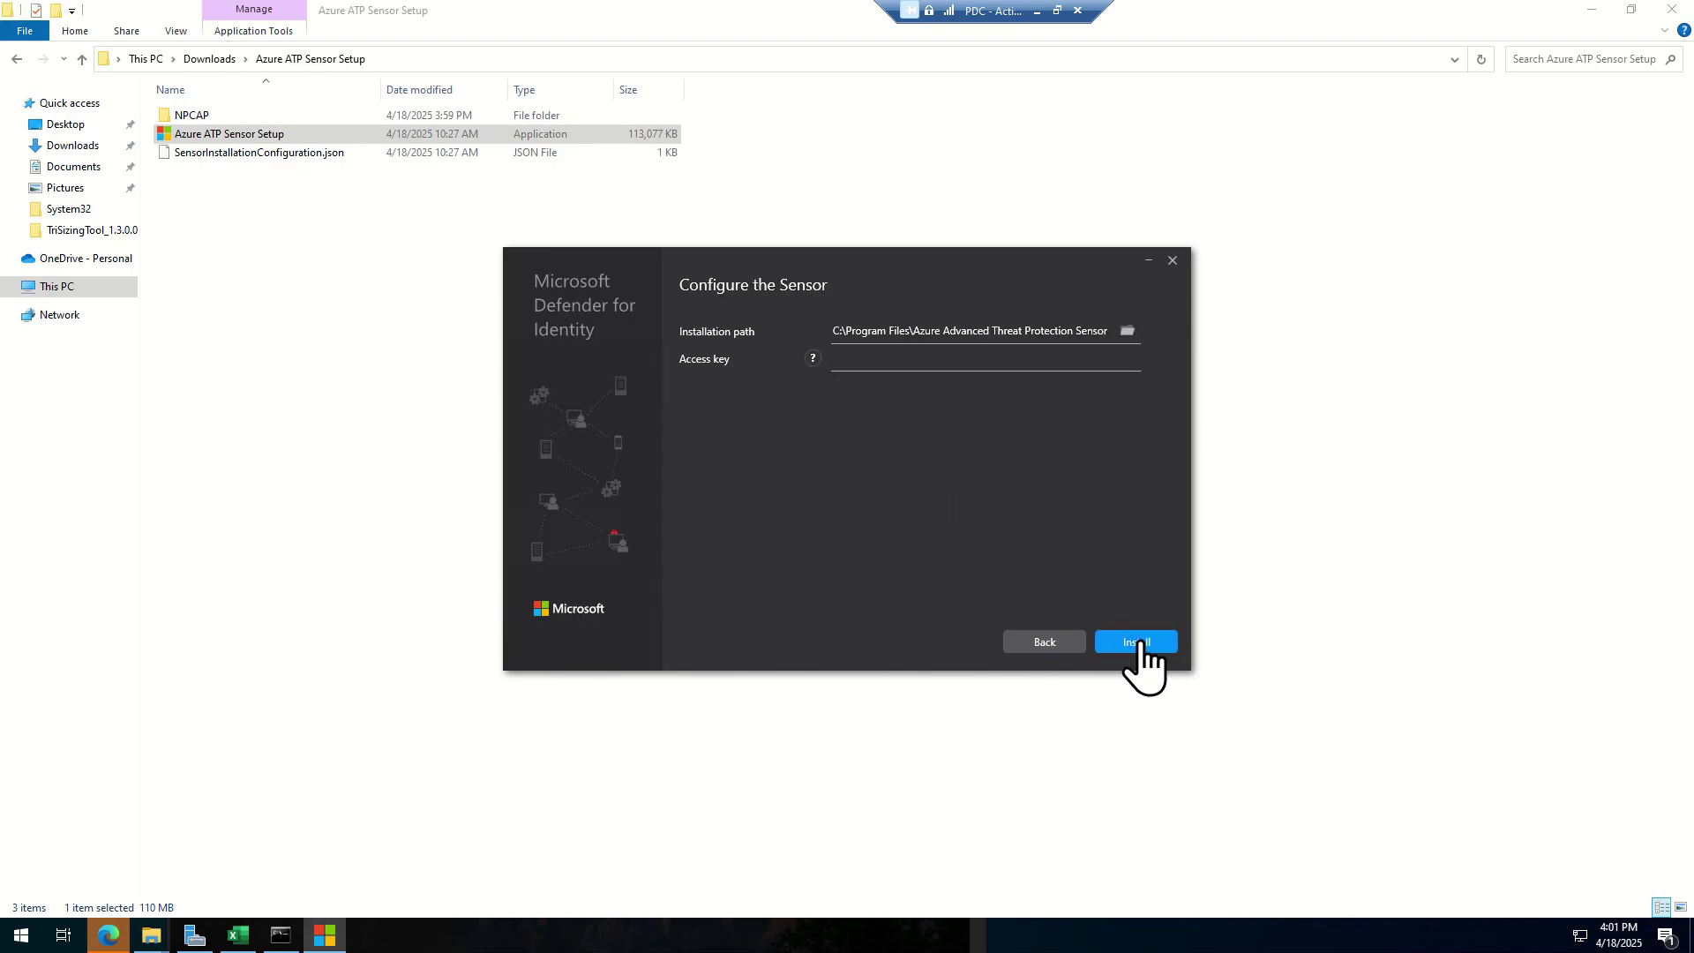
# - Install the sensor to the default path using the access key copied from the Defender portal, and finish the setup wizard
pyautogui.click(889, 362)
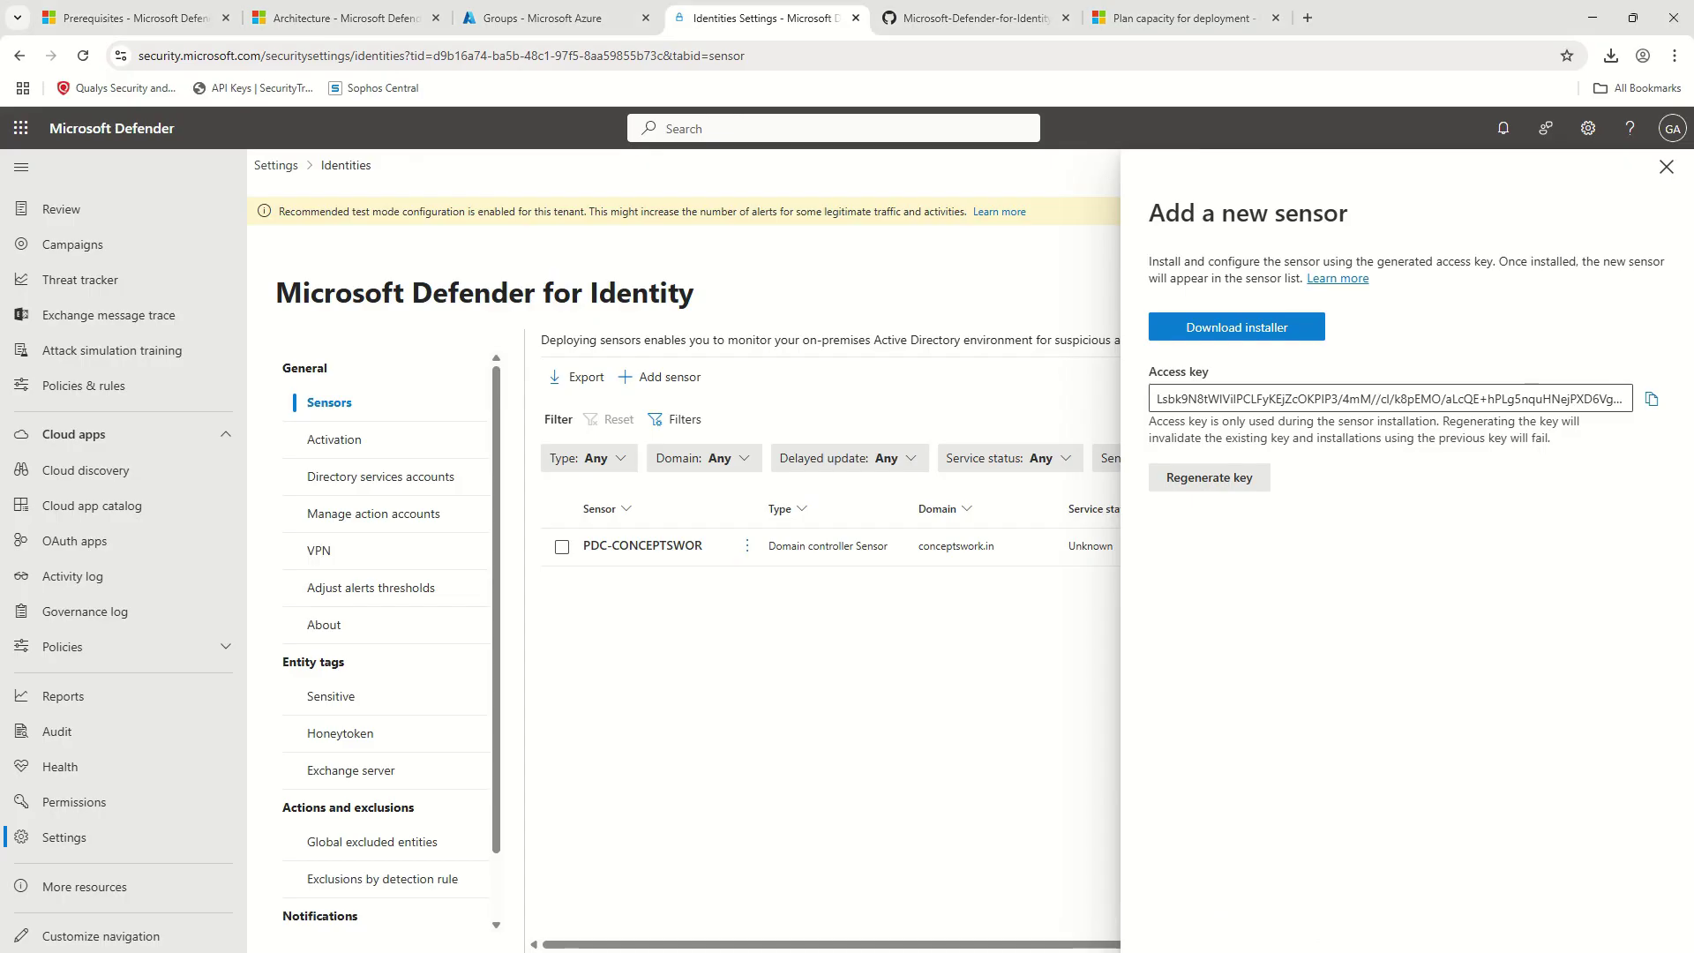
pyautogui.click(1652, 399)
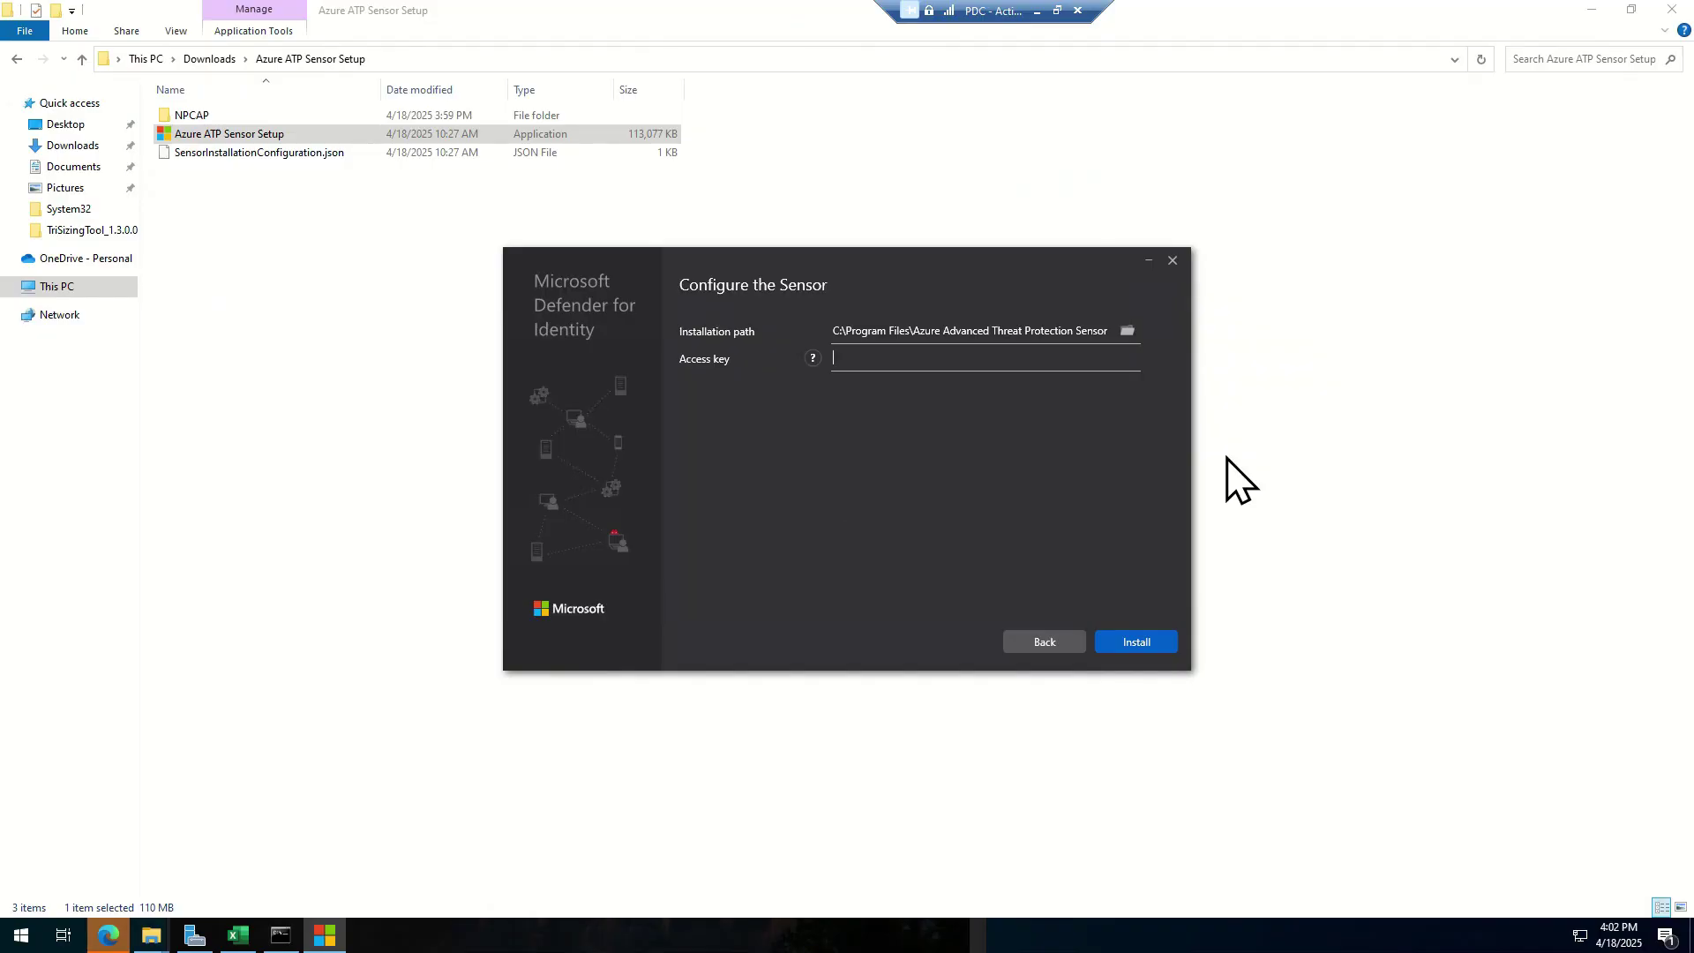
pyautogui.click(958, 364)
pyautogui.hotkey('ctrl', 'v')
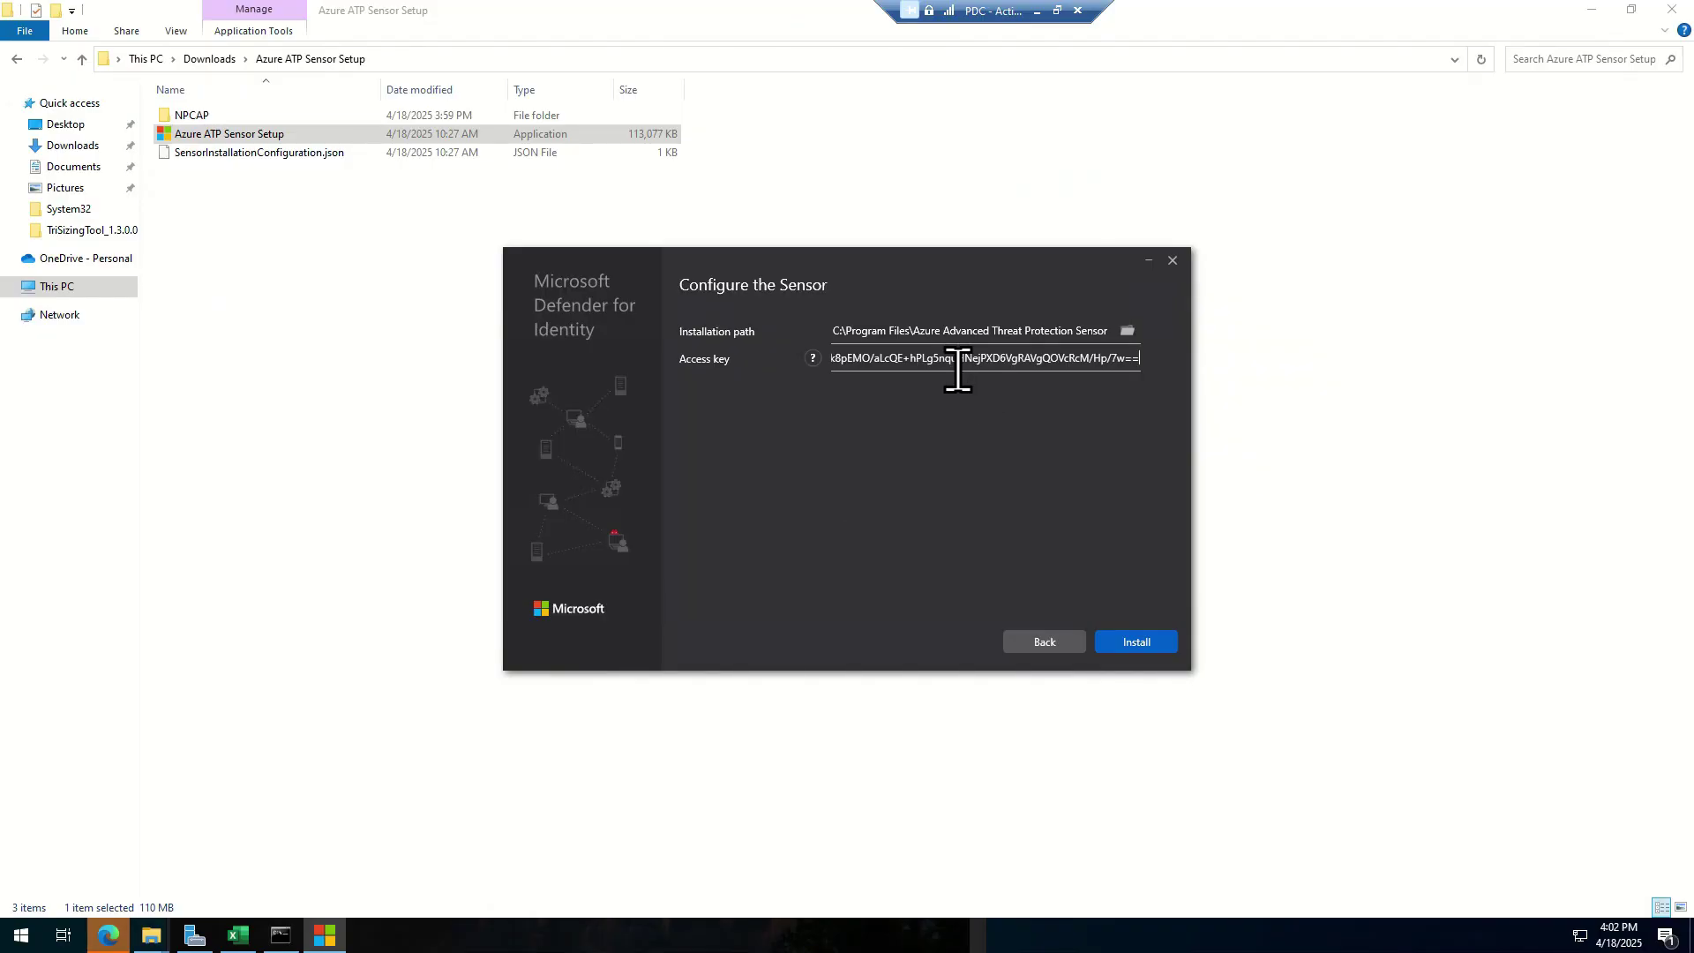
pyautogui.click(1124, 645)
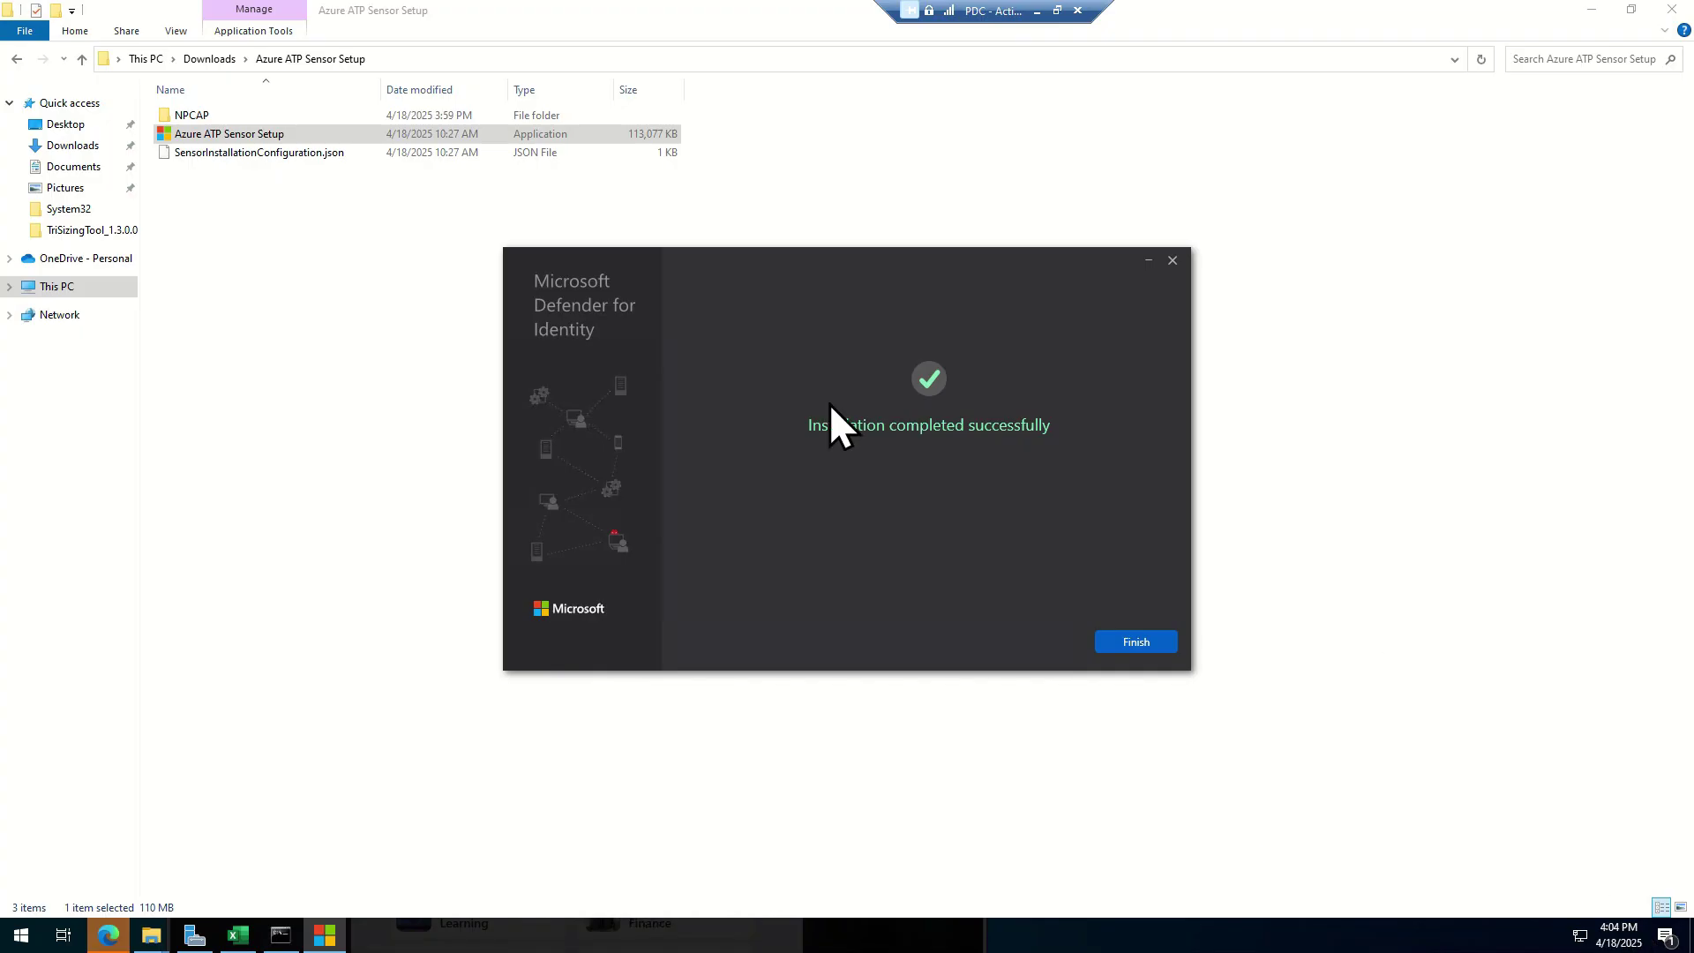
pyautogui.click(1126, 653)
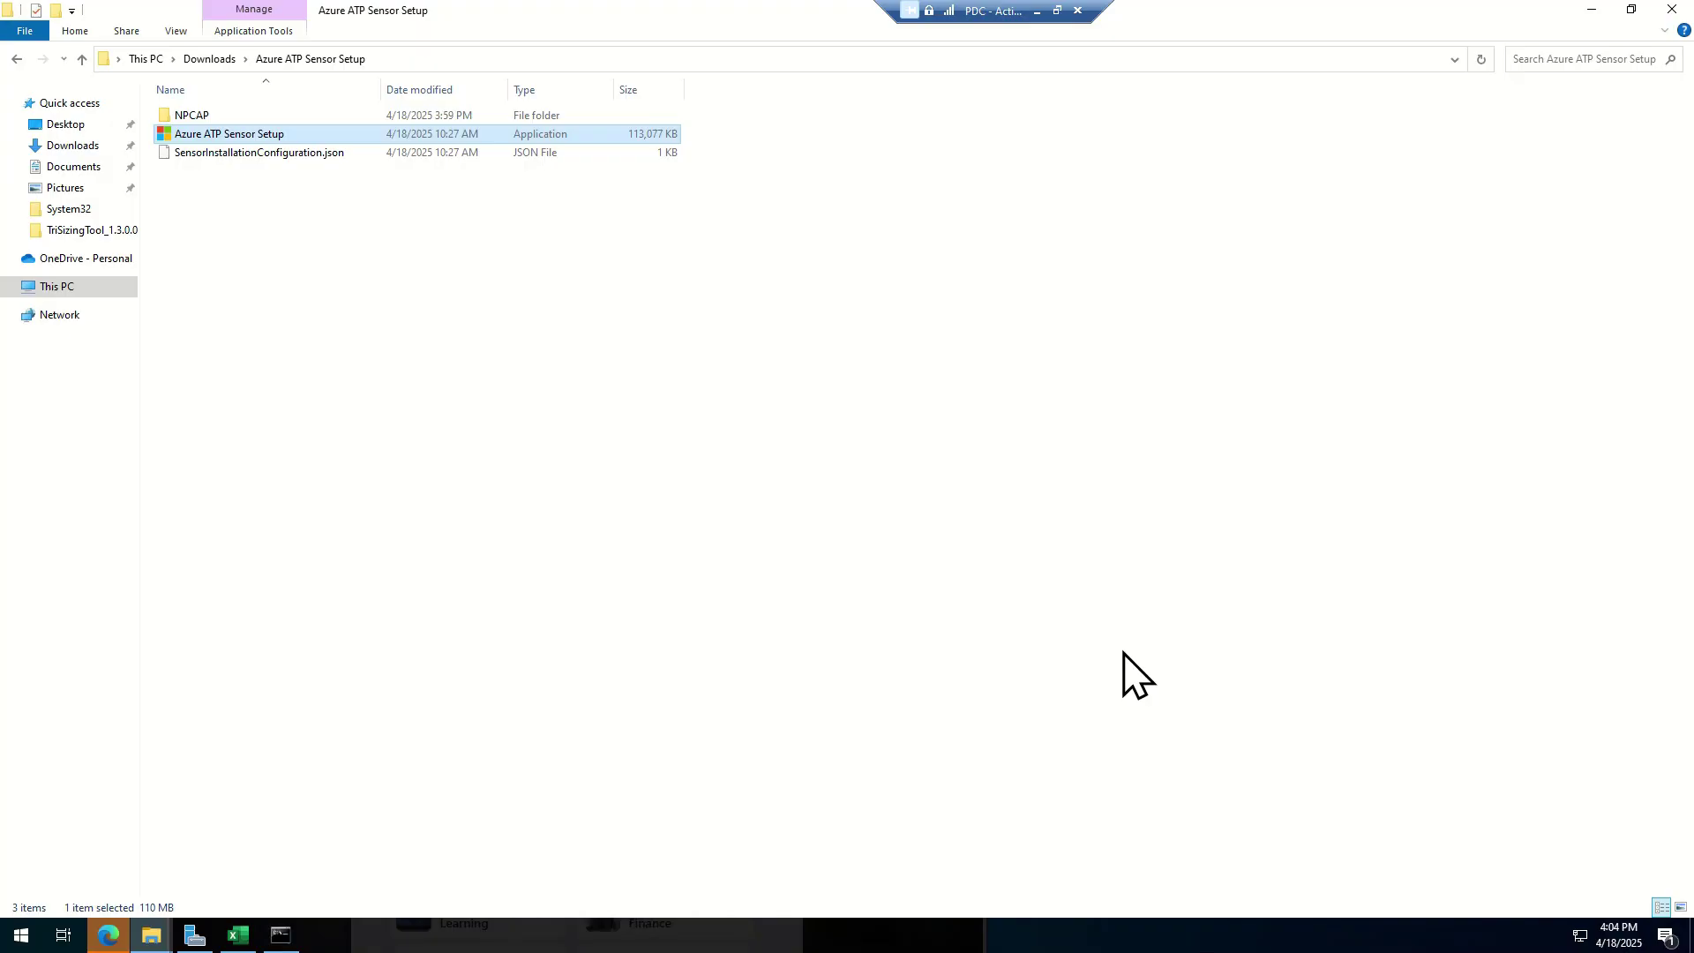
pyautogui.click(720, 790)
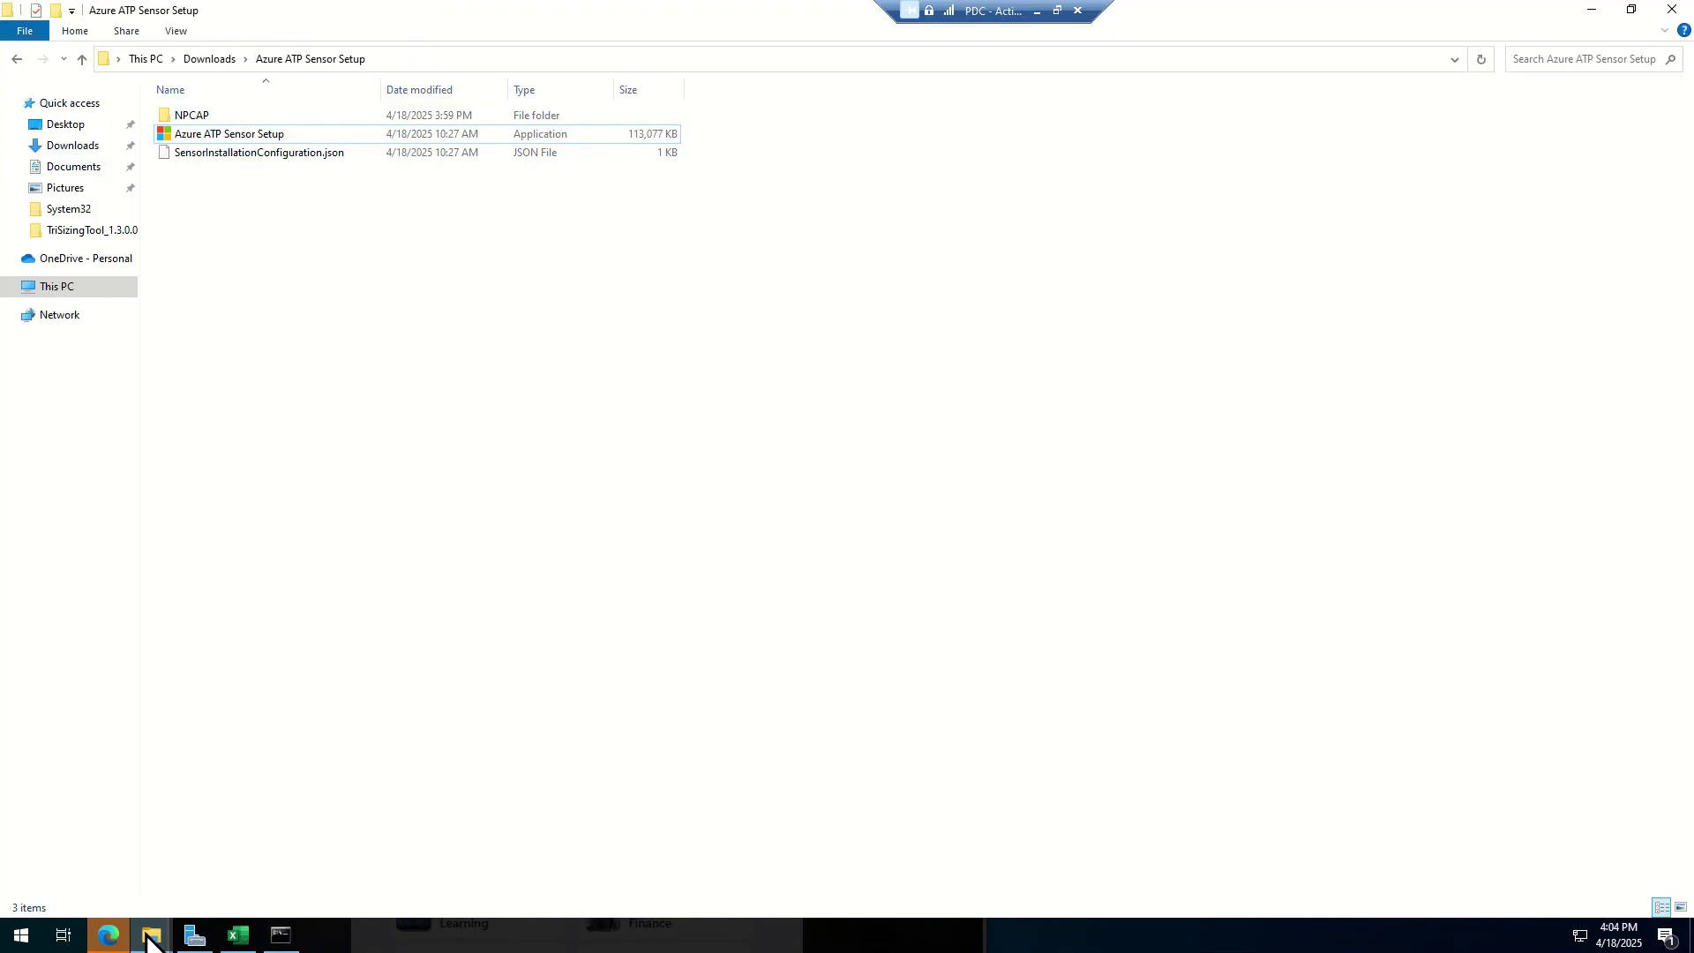
pyautogui.click(19, 937)
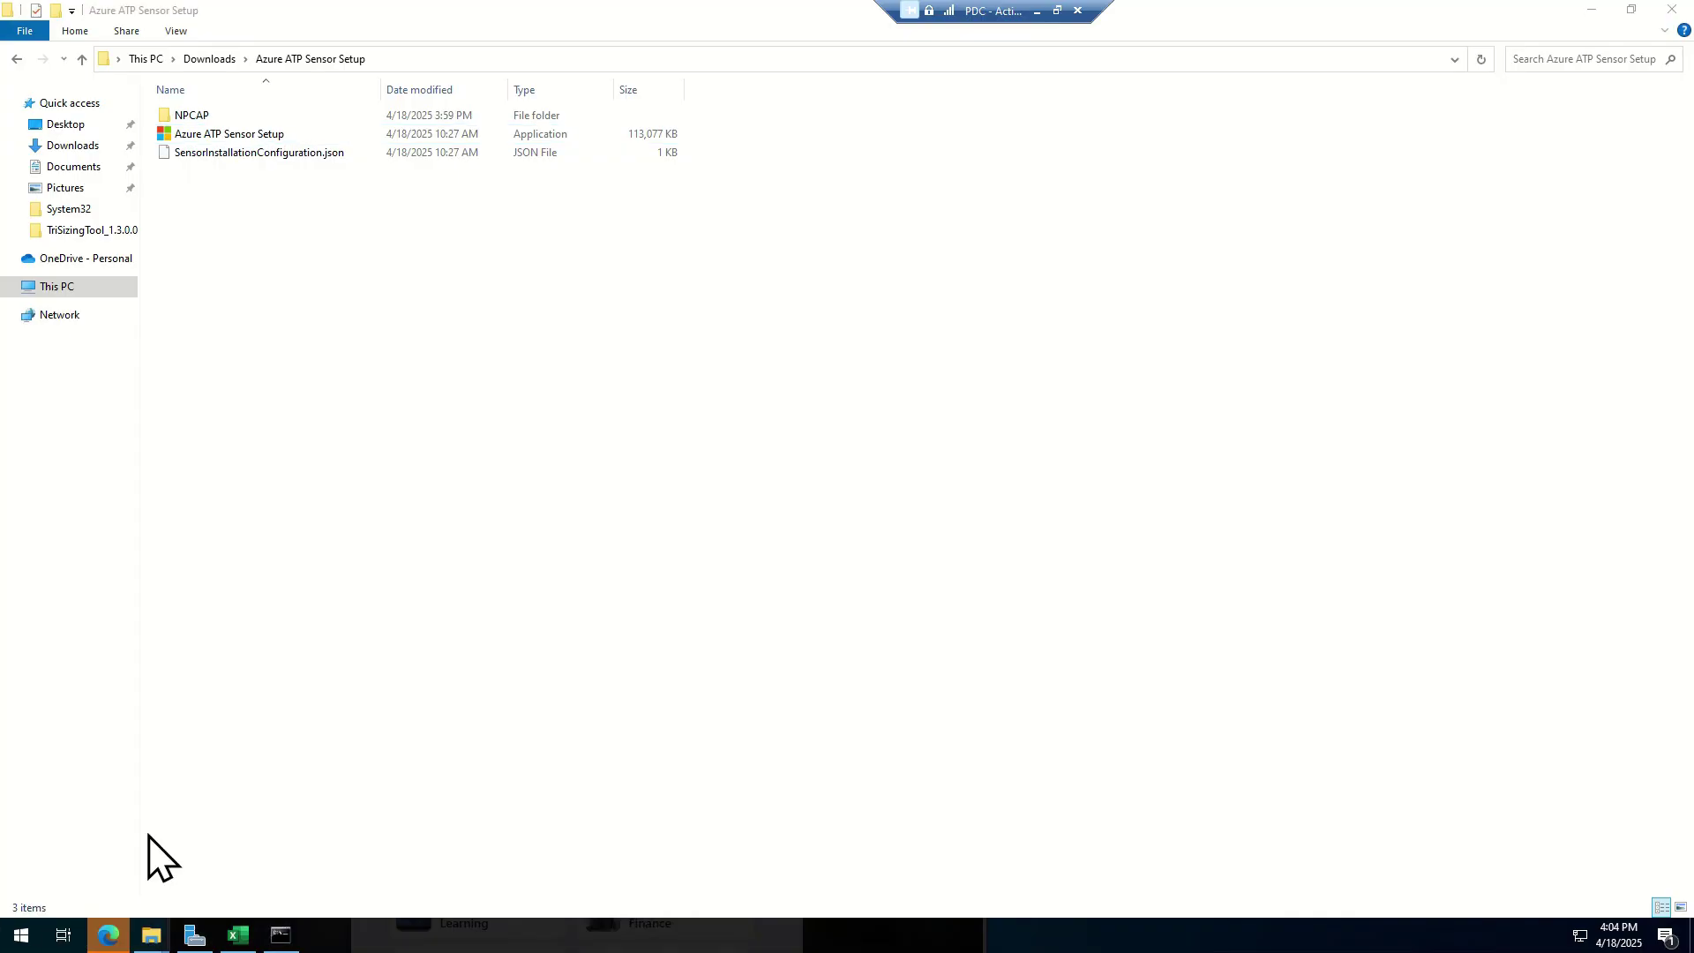
pyautogui.click(24, 940)
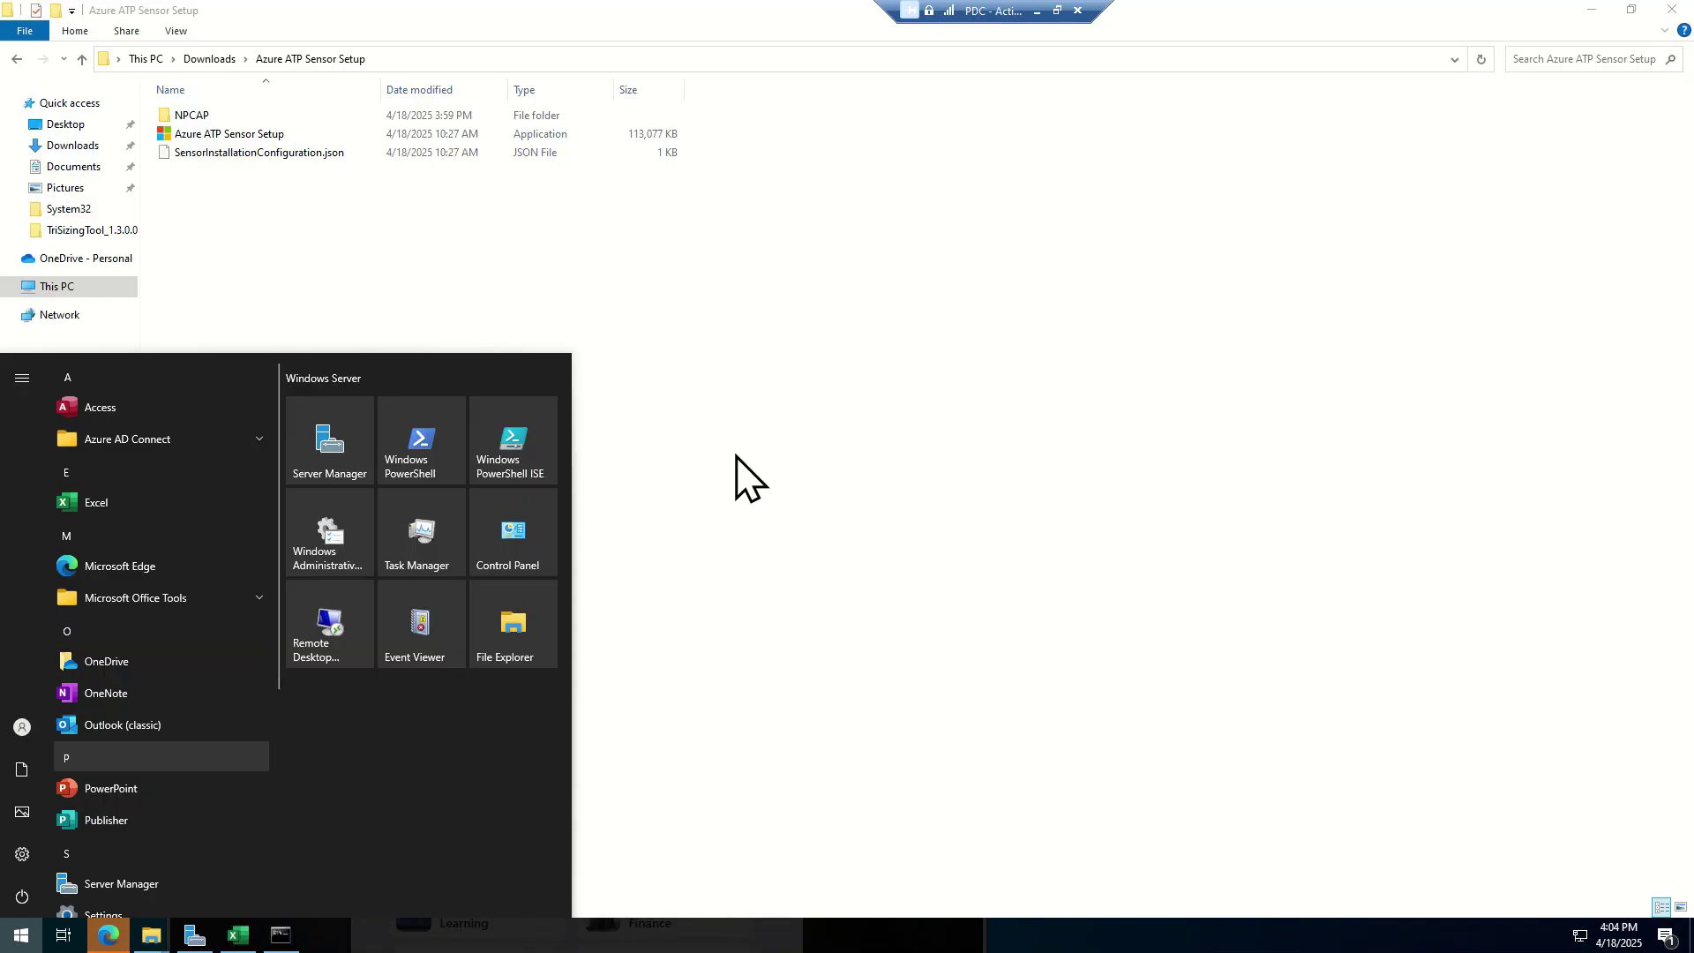
pyautogui.click(847, 461)
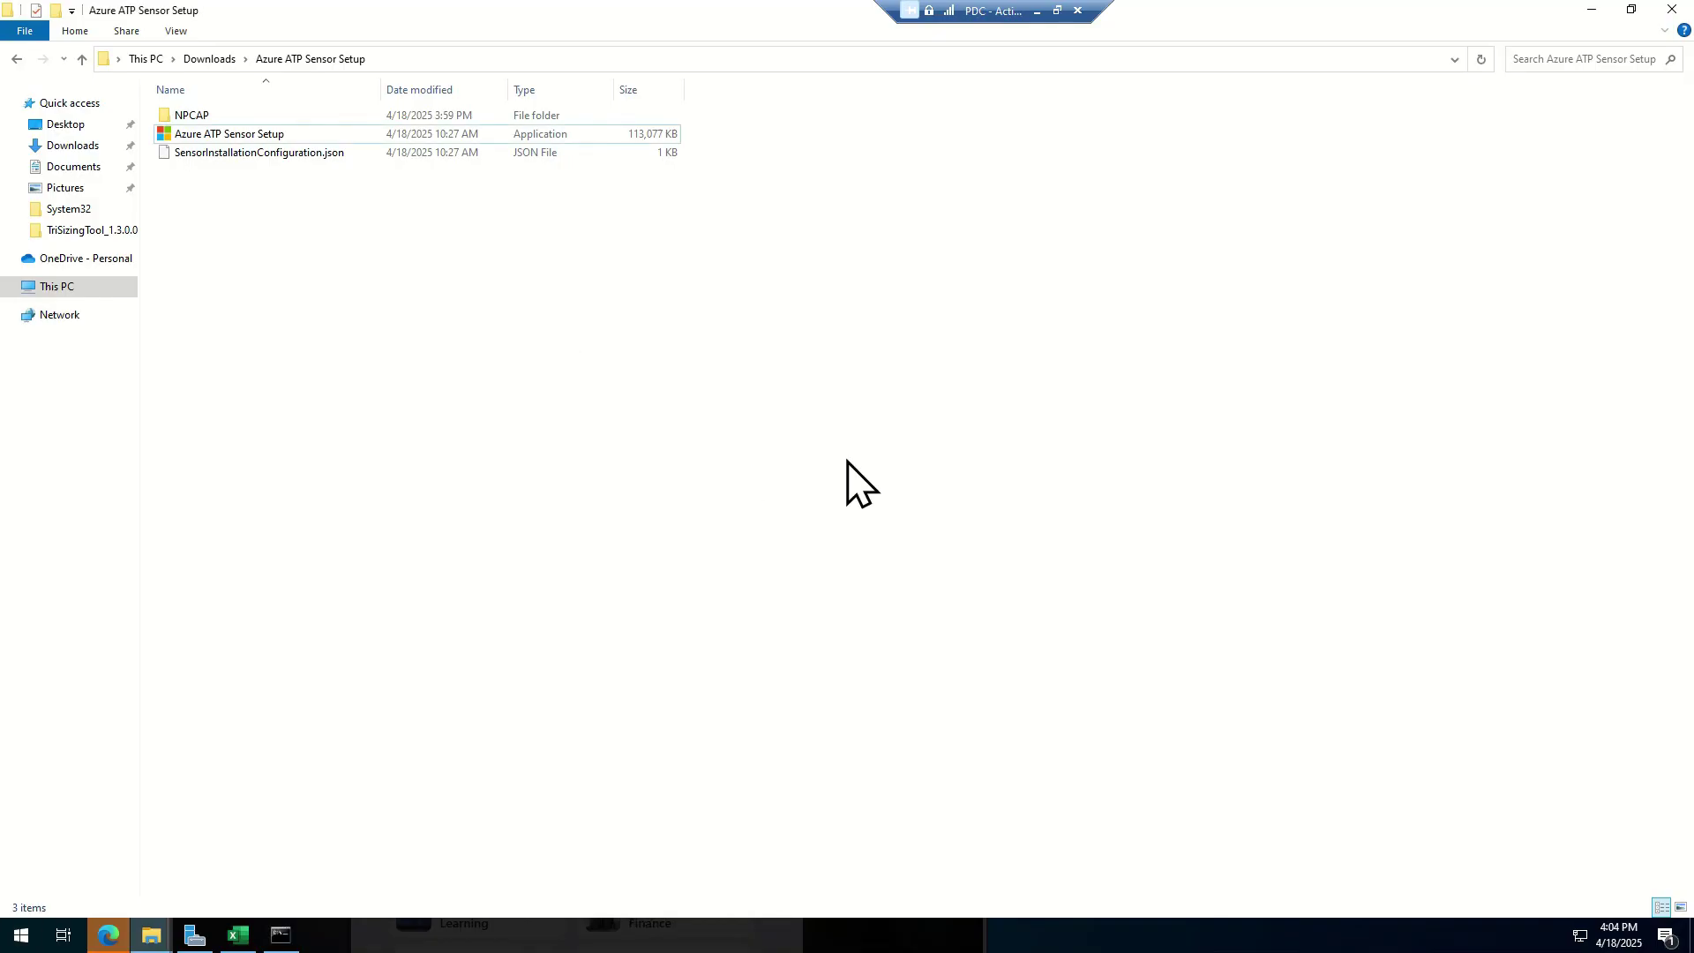
# - Switch to the Microsoft Defender portal, close the Add a new sensor pane, and reload the Defender for Identity sensor list
pyautogui.hotkey('alt', 'Tab')
pyautogui.hotkey('alt', 'shift', 'Tab')
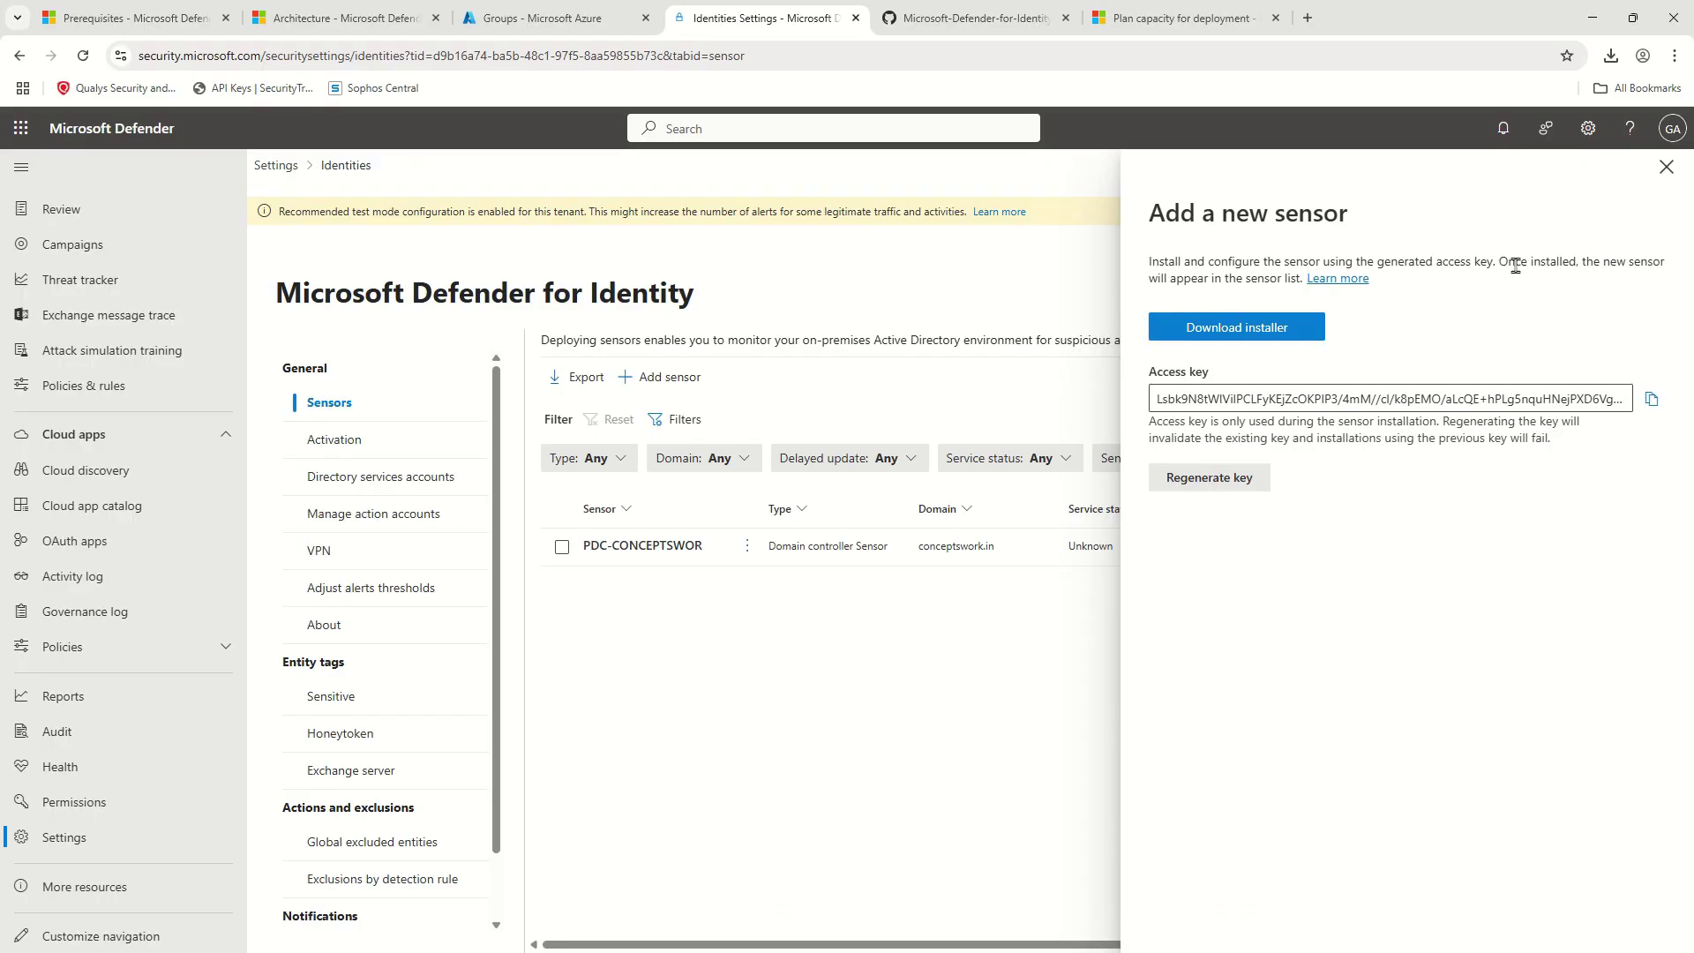
pyautogui.click(1667, 173)
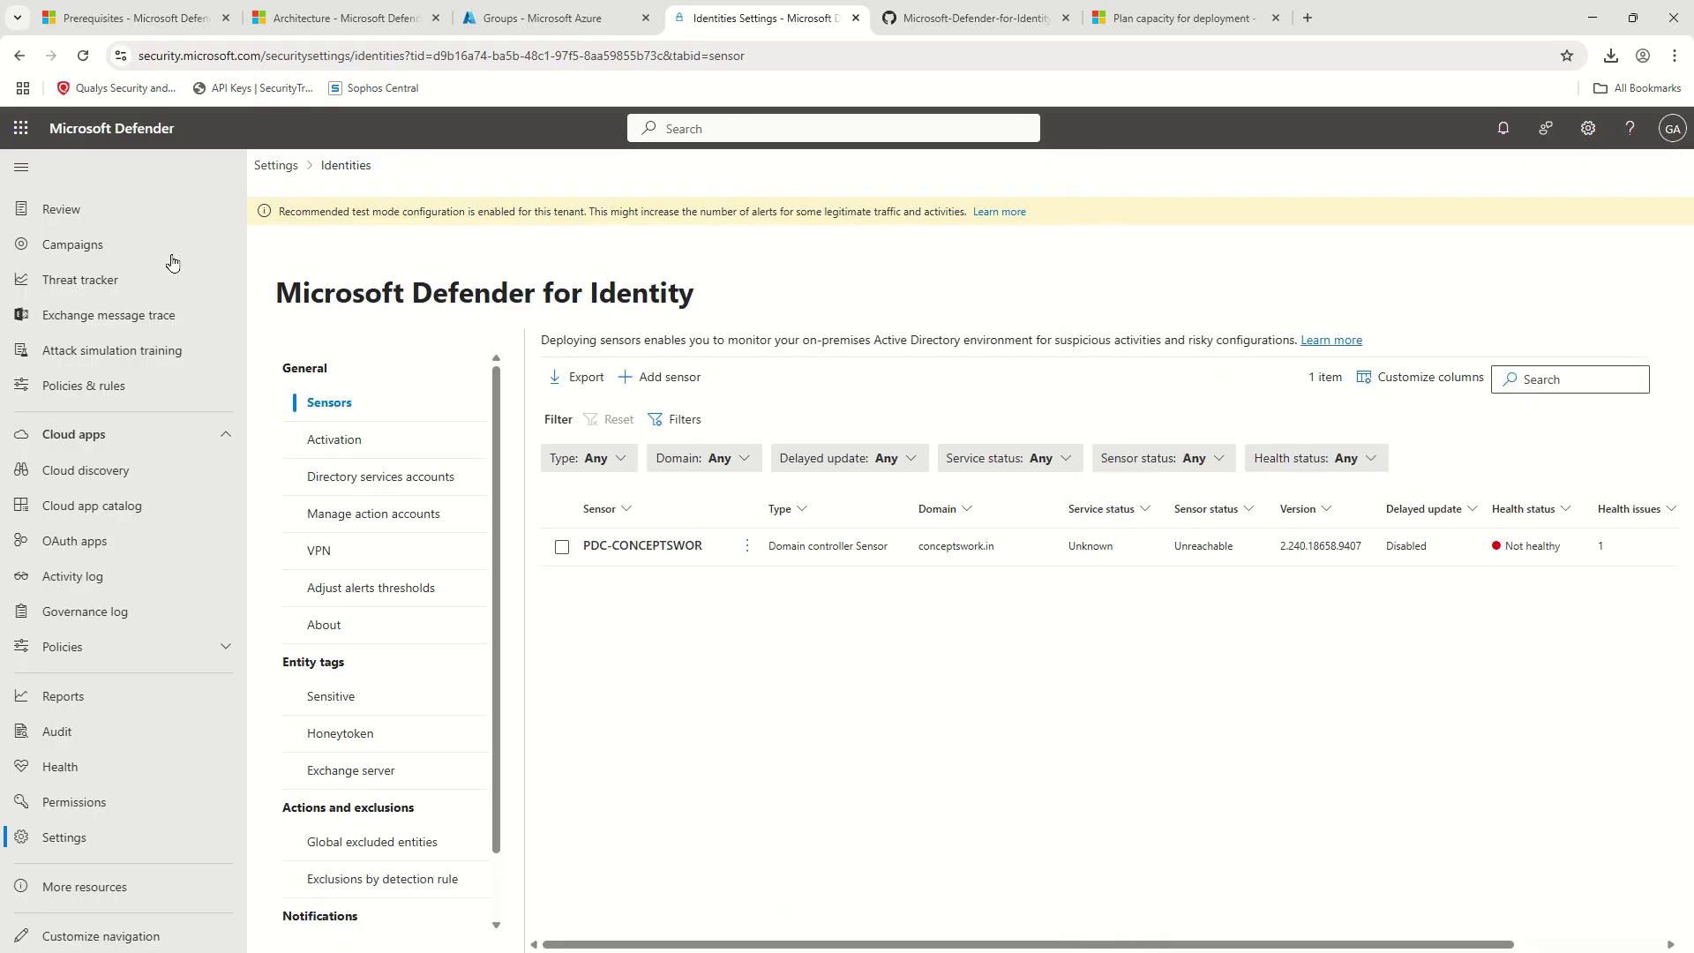
pyautogui.click(83, 54)
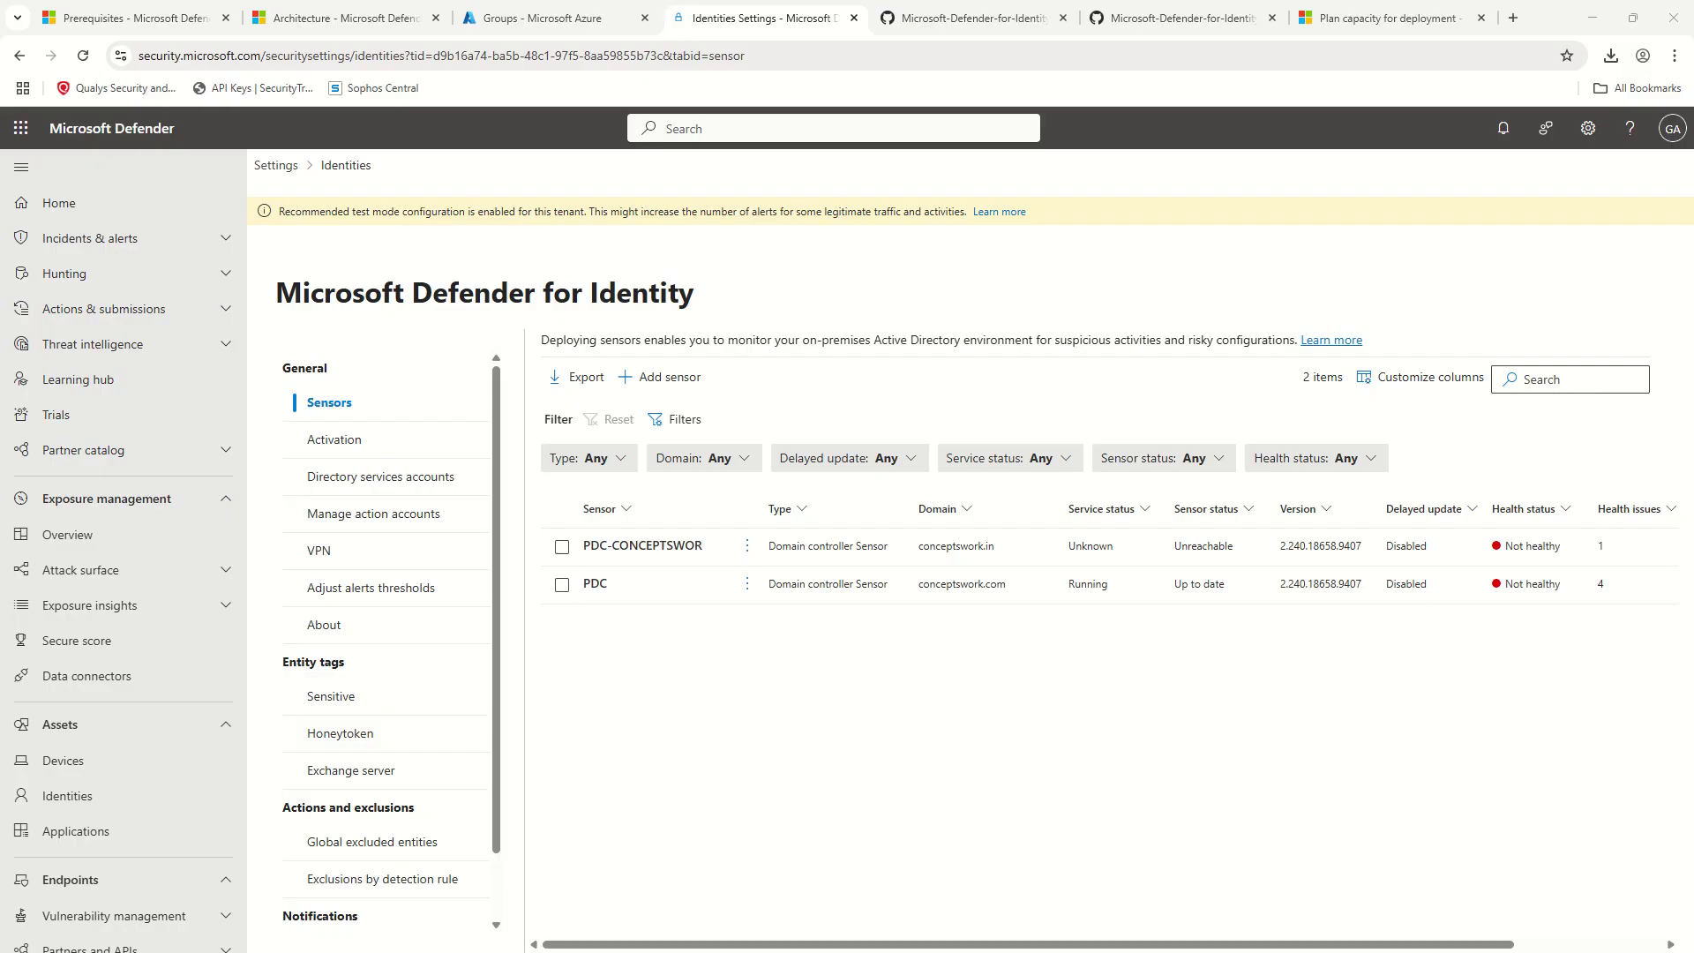
# - Open the Logs folder inside 2.240.18658.9407 under Program Files\Azure Advanced Threat Protection Sensor on the domain controller
pyautogui.click(931, 663)
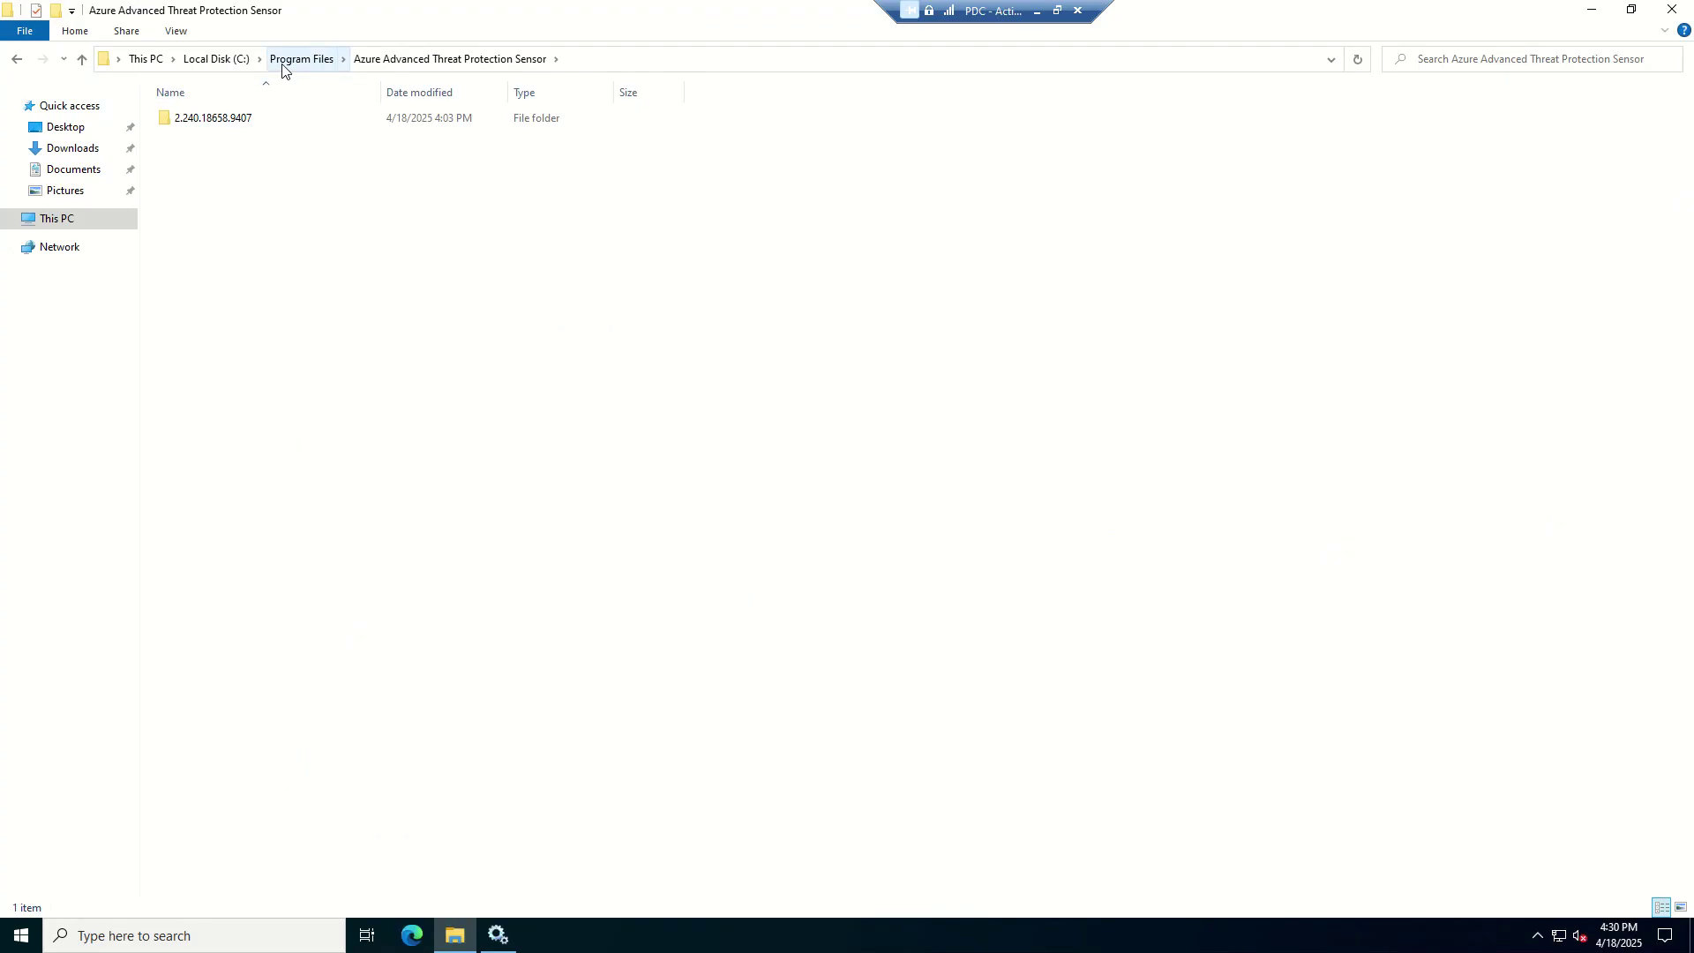
pyautogui.doubleClick(196, 130)
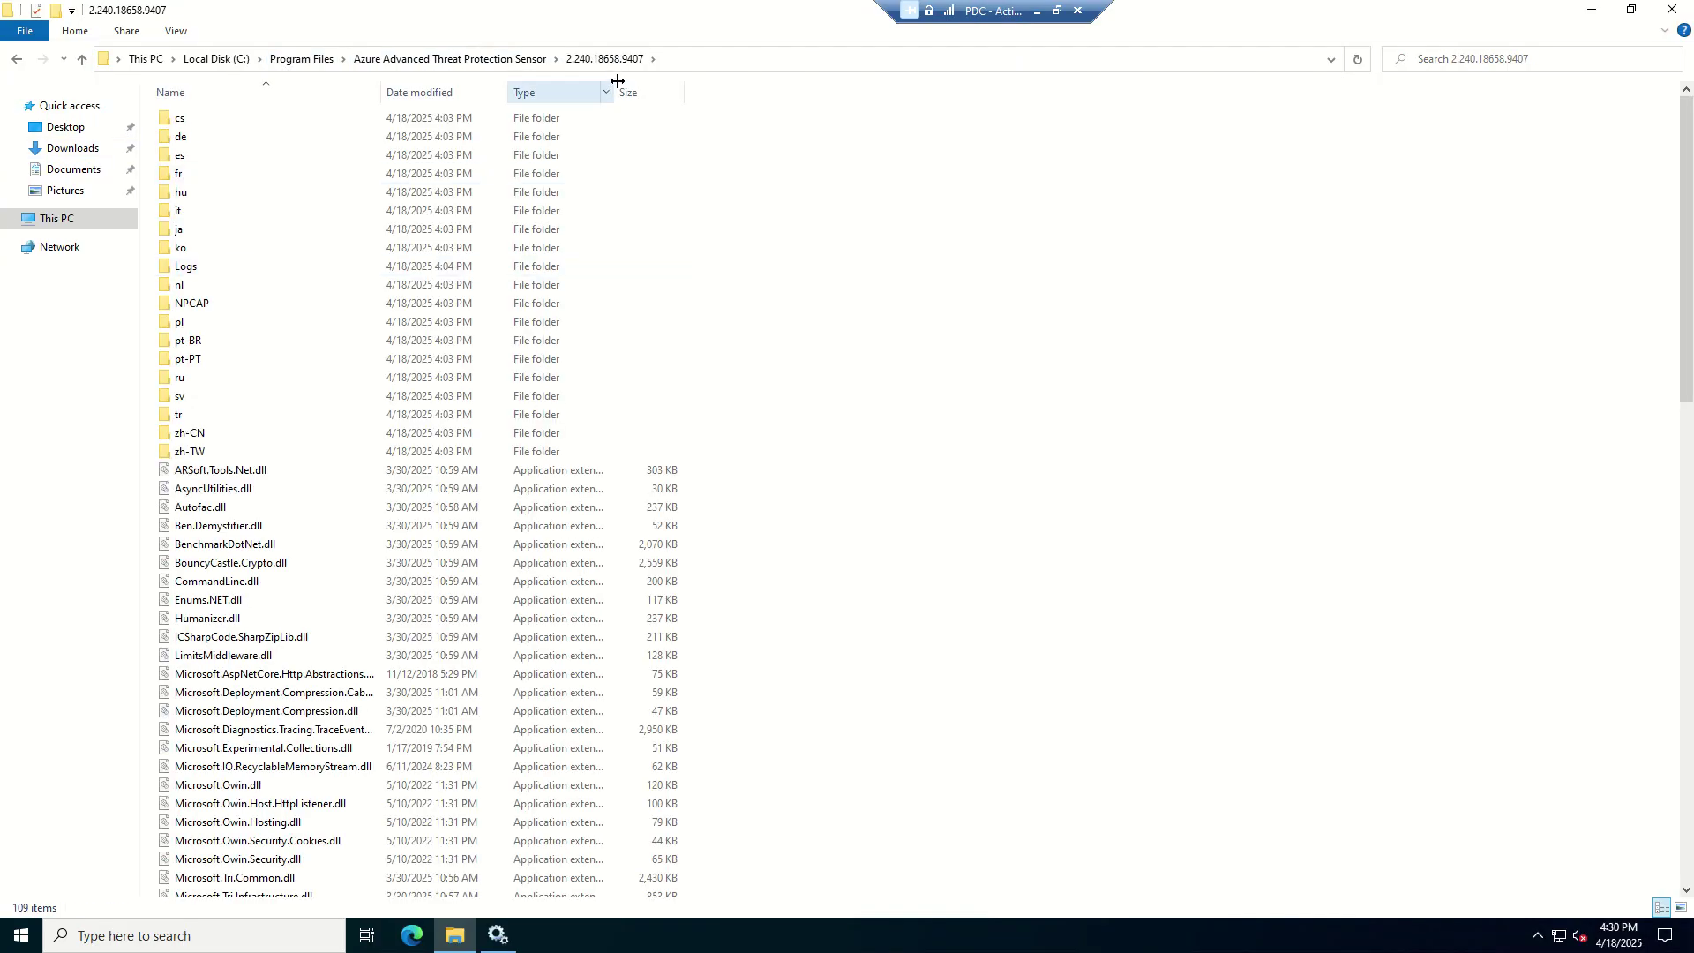
pyautogui.doubleClick(194, 266)
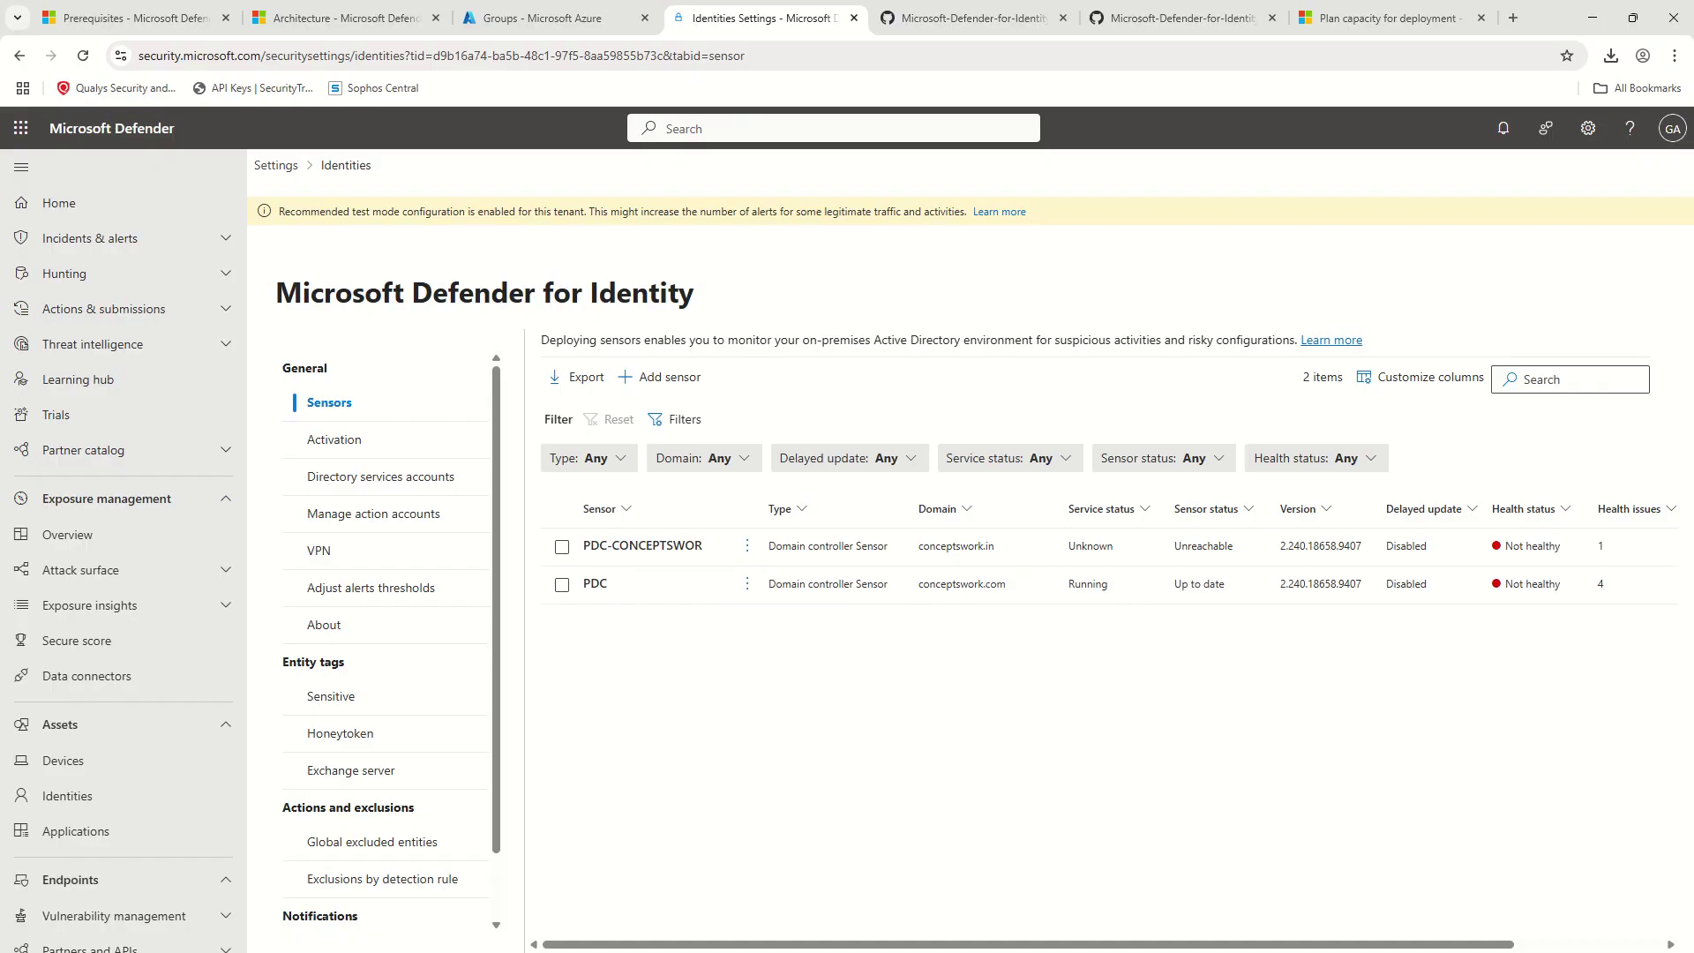
# - Review the PDC sensor's details and its full list of open health issues in the Defender portal
pyautogui.click(609, 584)
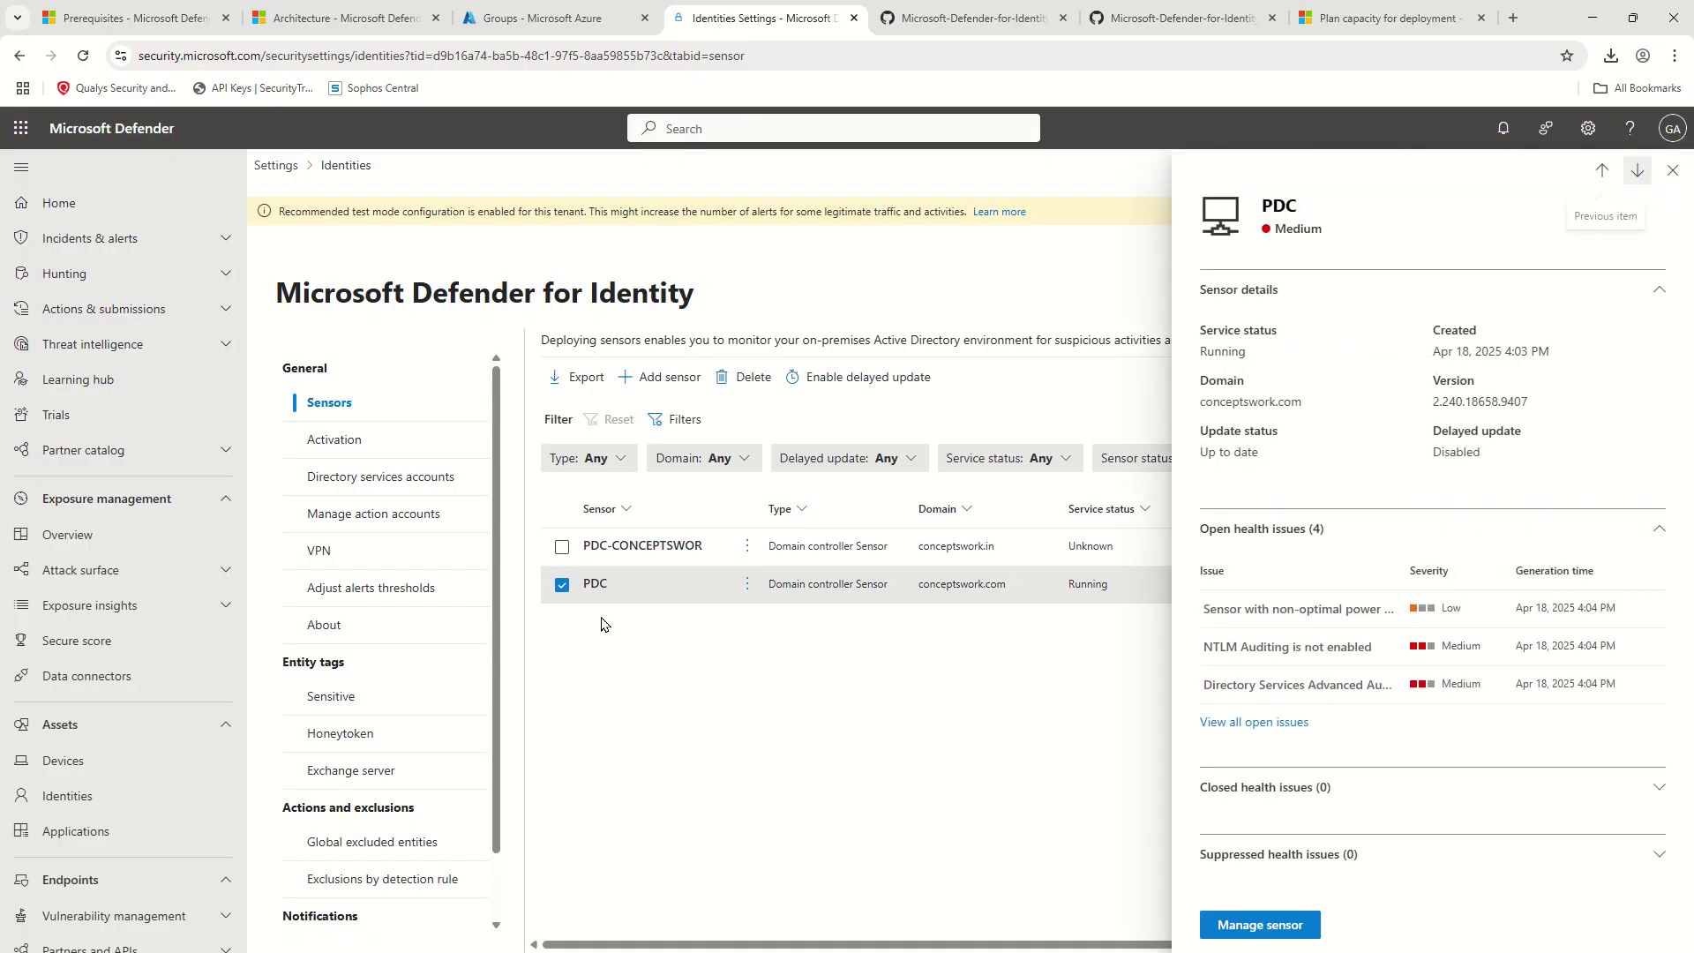
pyautogui.click(1262, 722)
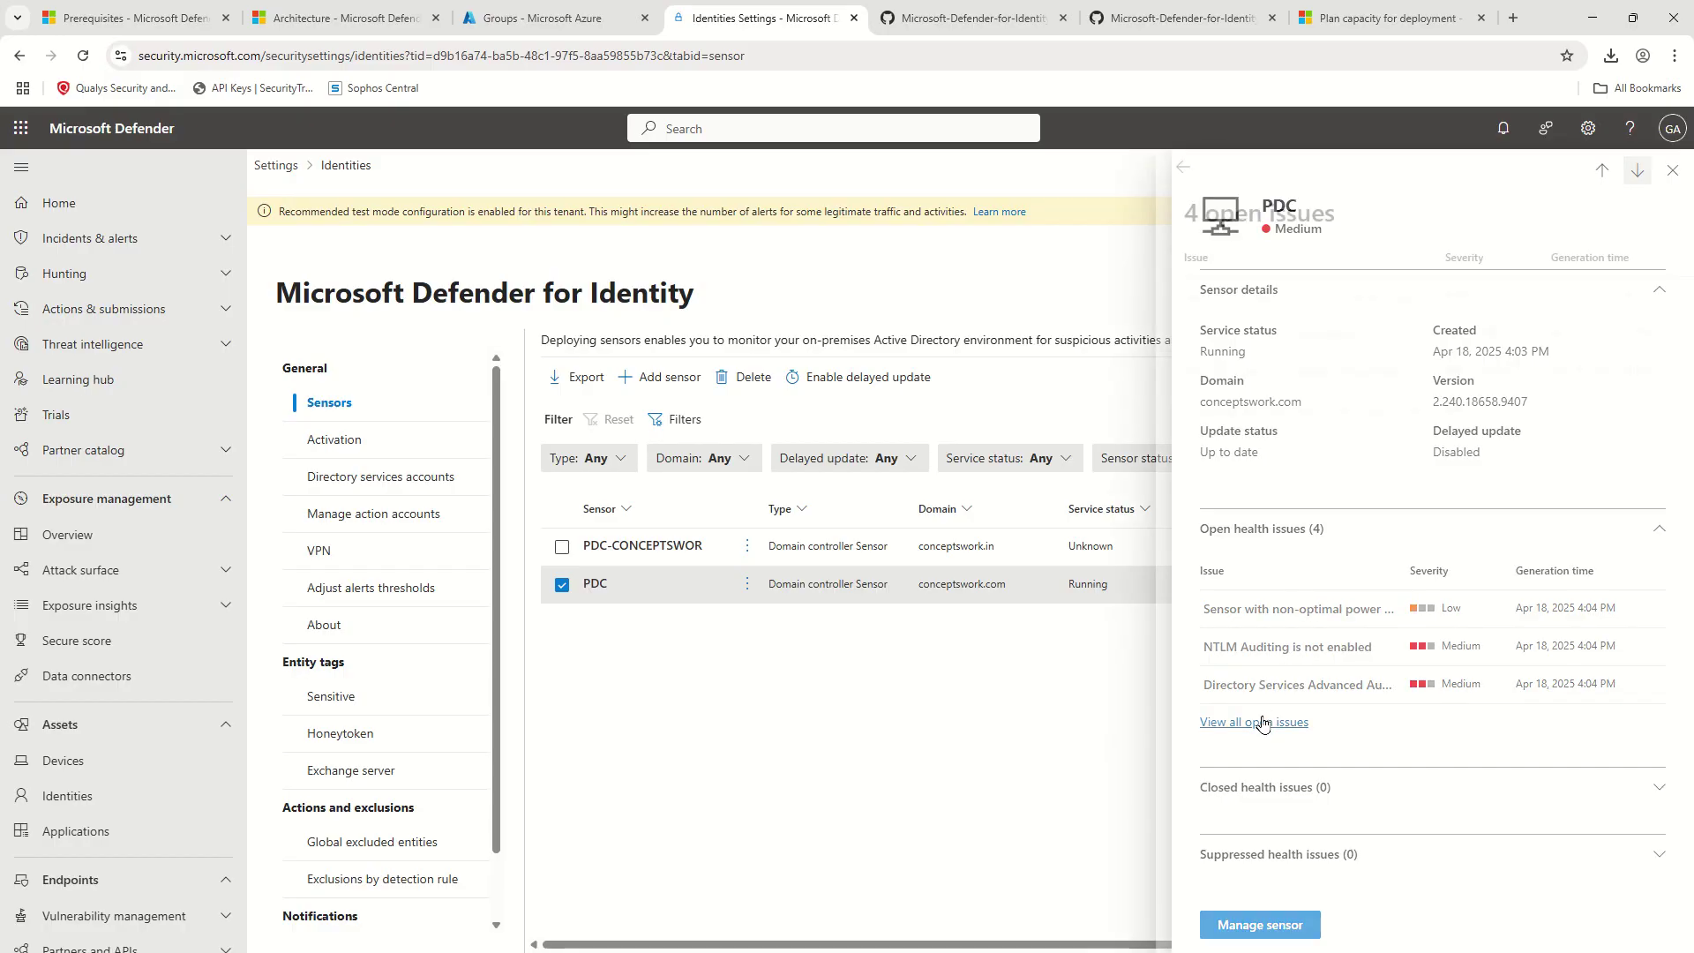
pyautogui.click(1664, 168)
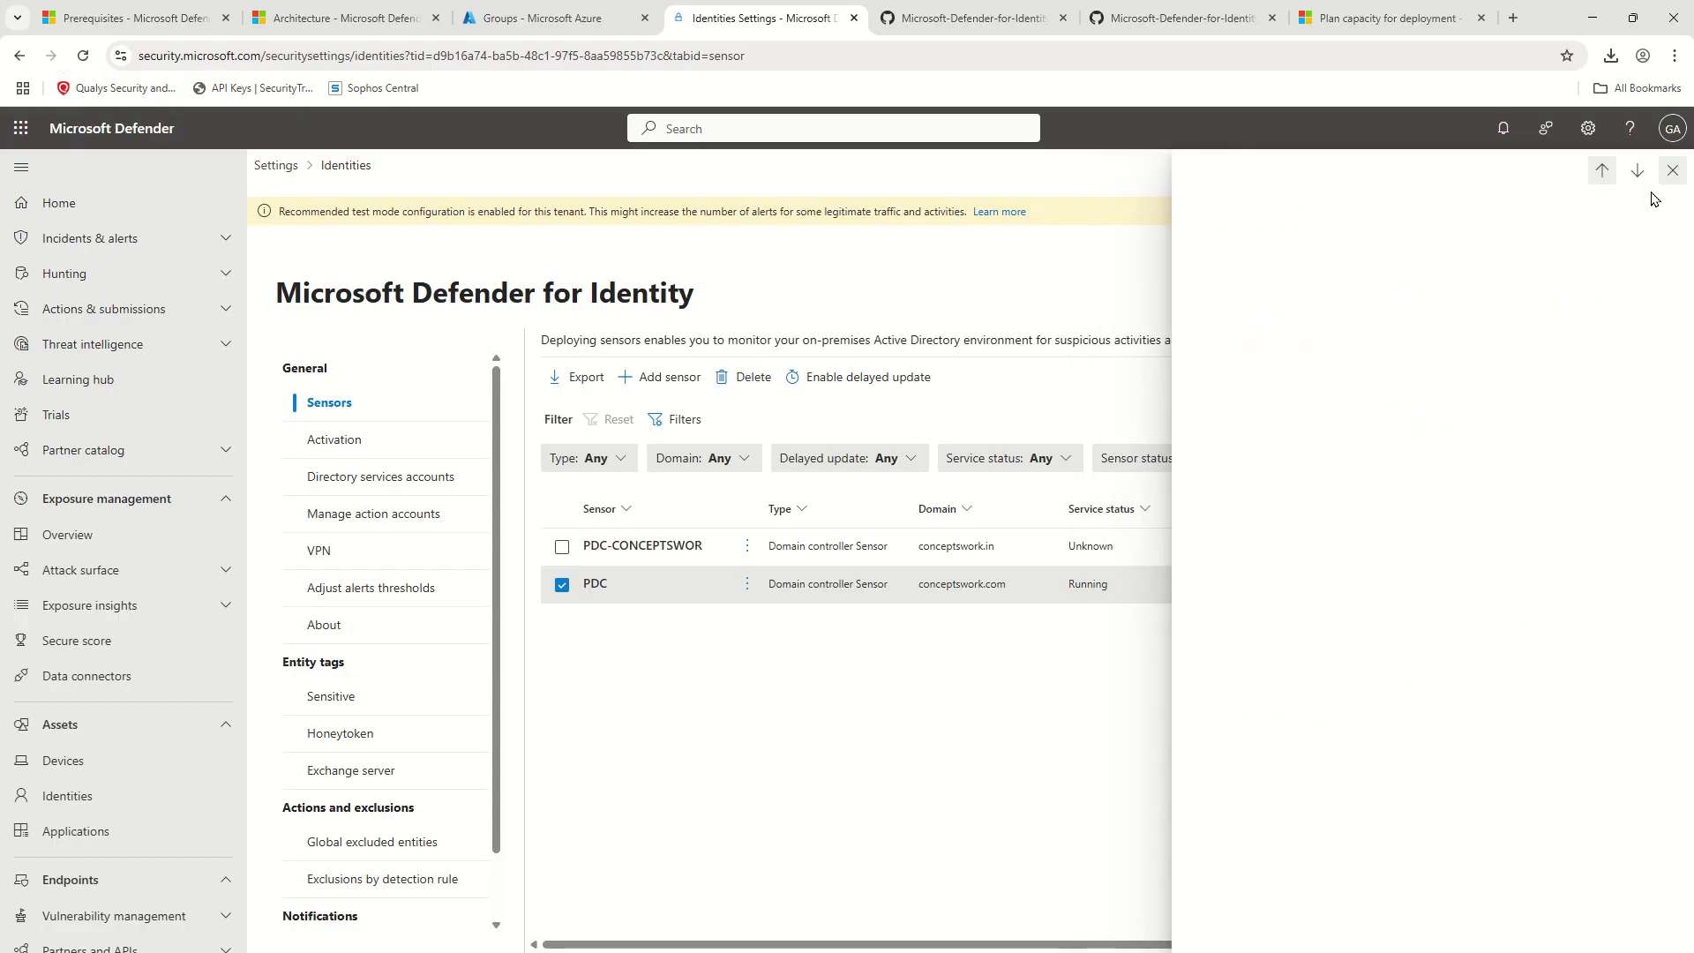
# - Review the PDC-CONCEPTSWOR sensor's details and open health issues, and select the PDC sensor again in the list
pyautogui.click(601, 547)
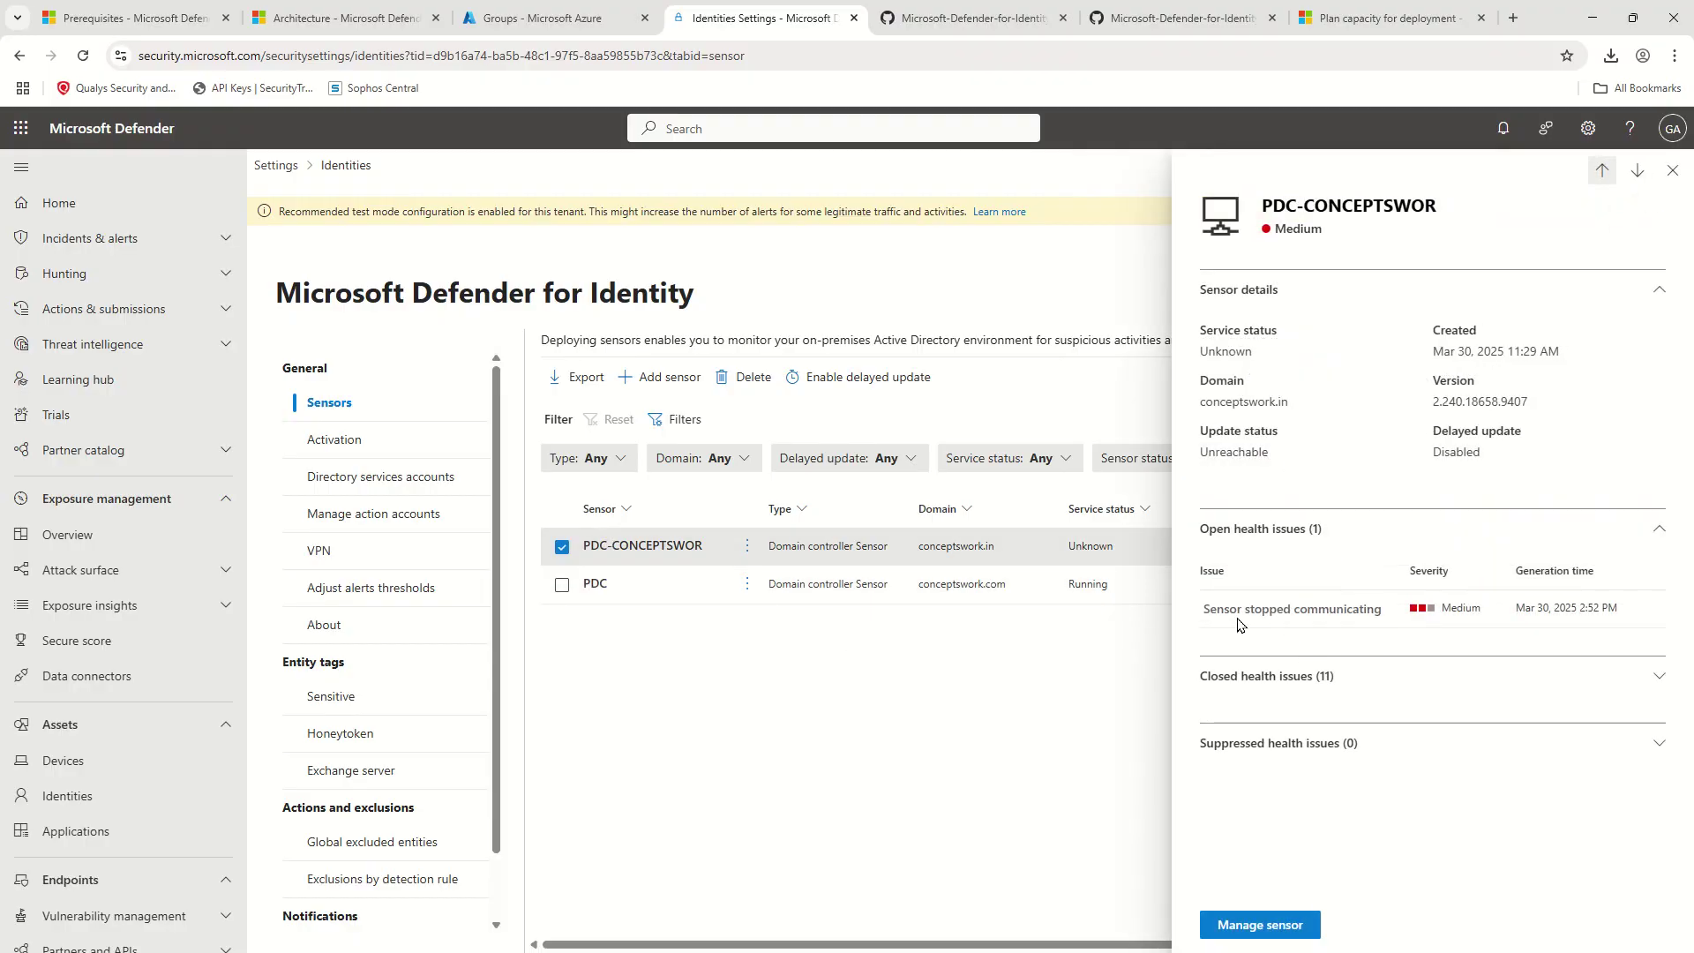
pyautogui.click(1671, 171)
pyautogui.click(563, 588)
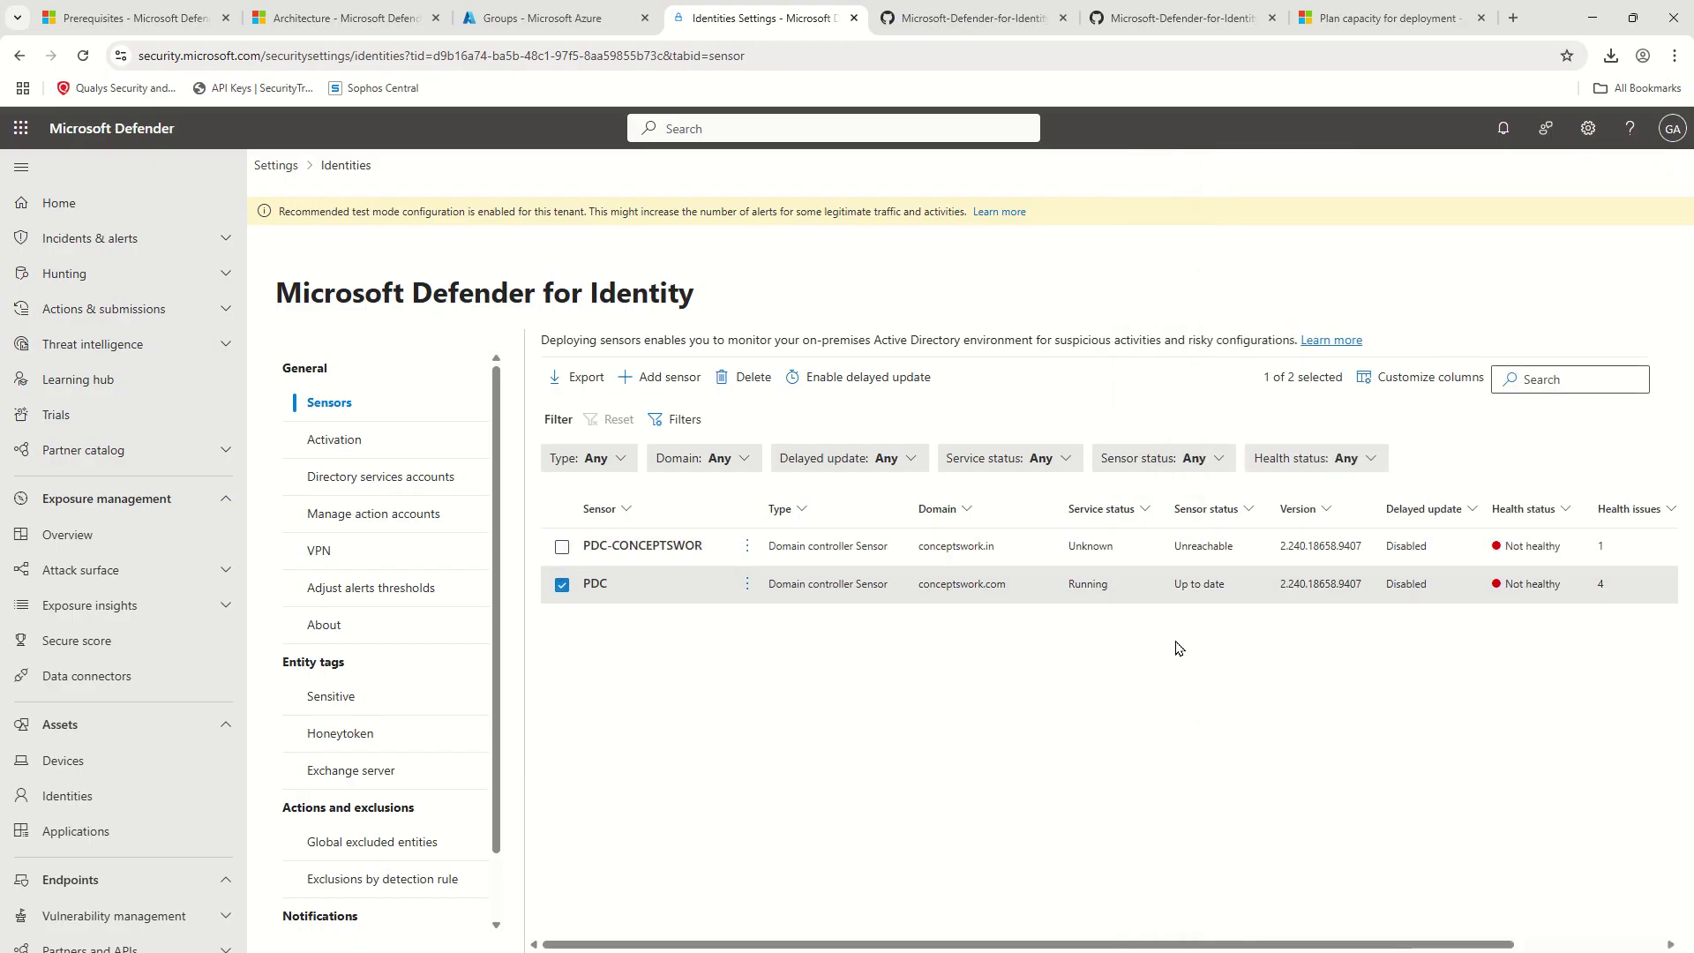
pyautogui.click(677, 589)
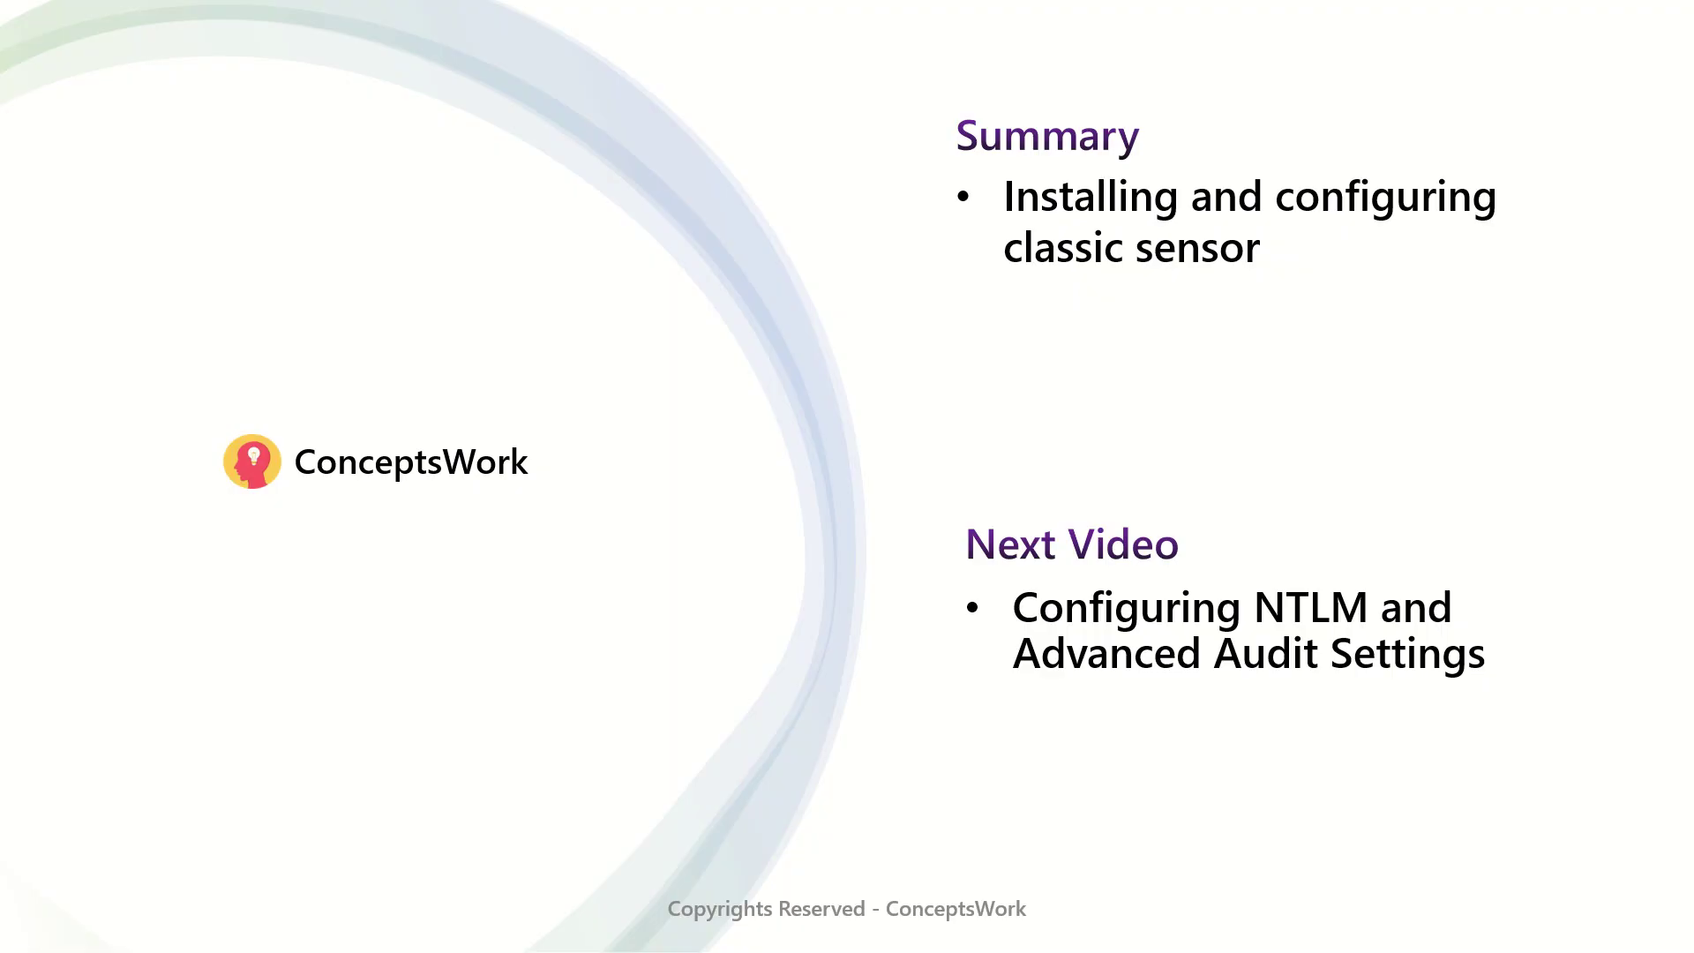
pyautogui.press('Right')
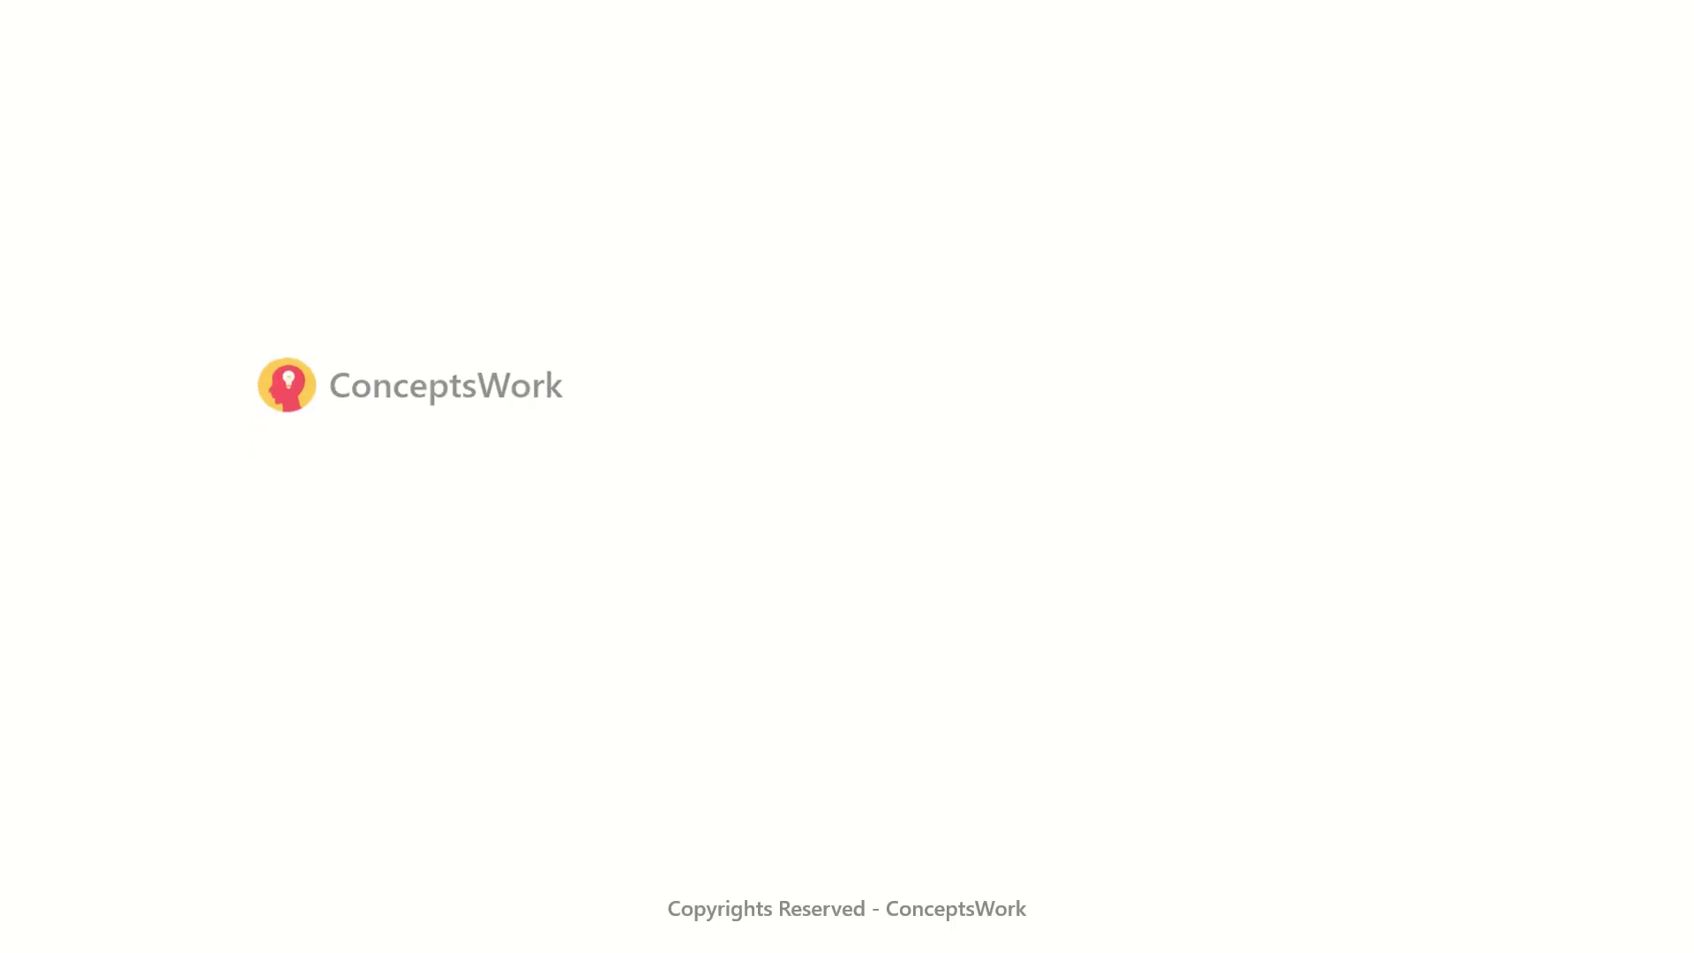